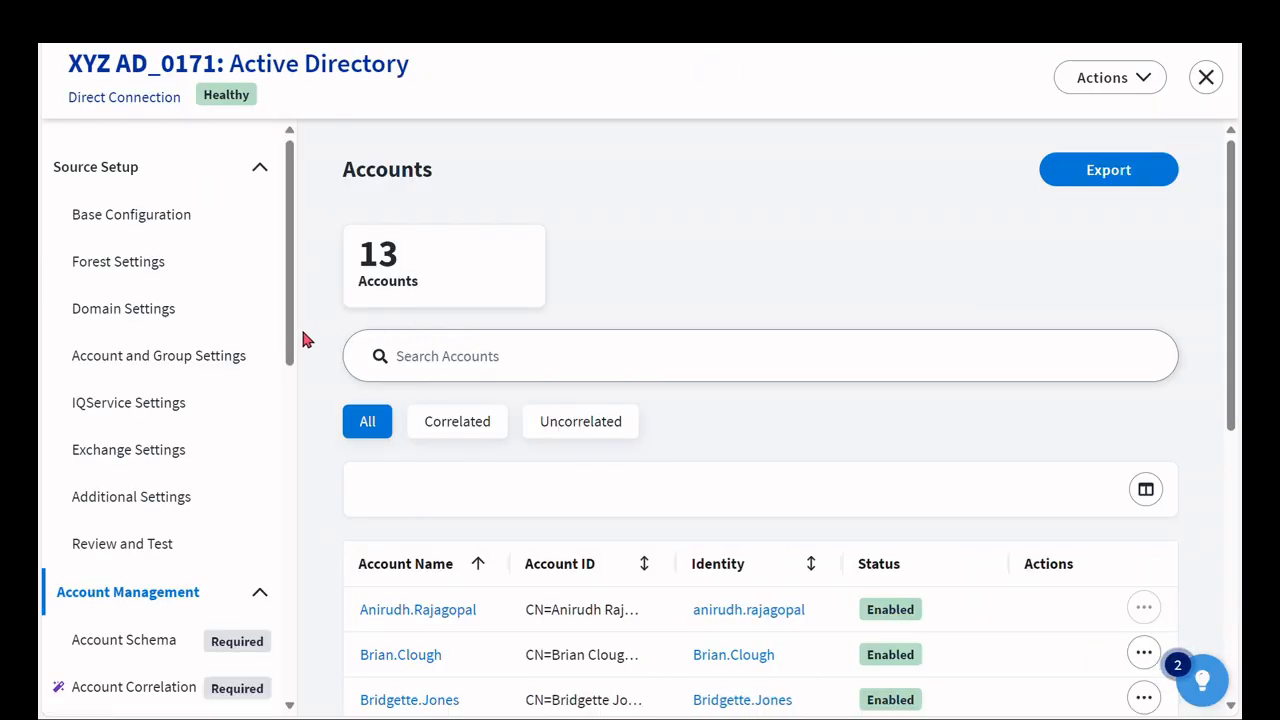
# - Open the machine account classification settings of the XYZ AD_0171 source
pyautogui.scroll(-6, 125, 365)
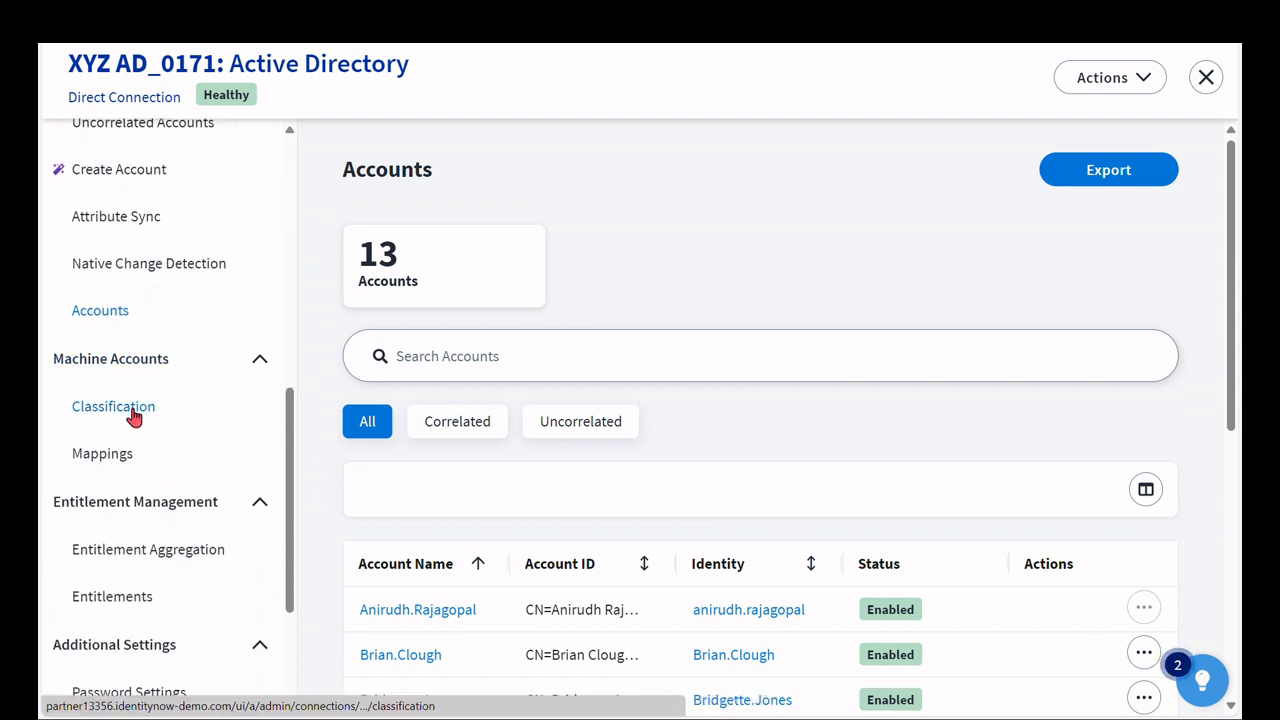
pyautogui.click(133, 415)
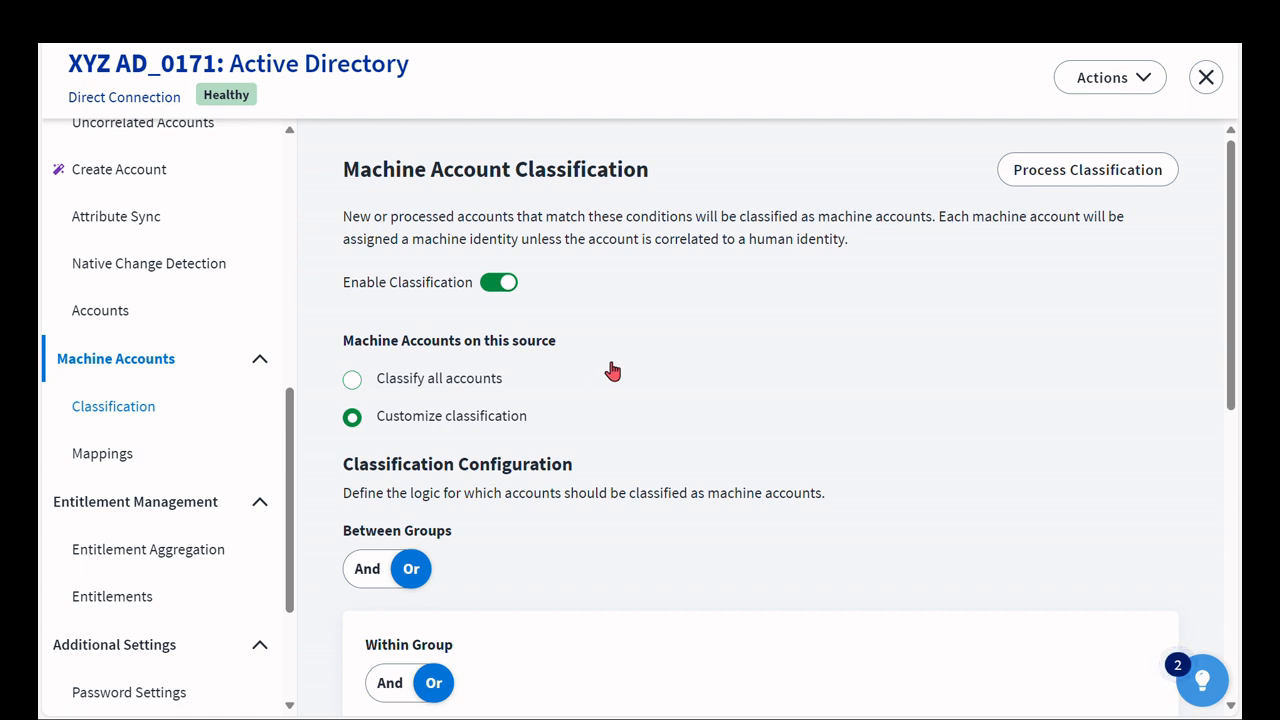
pyautogui.scroll(-1, 637, 371)
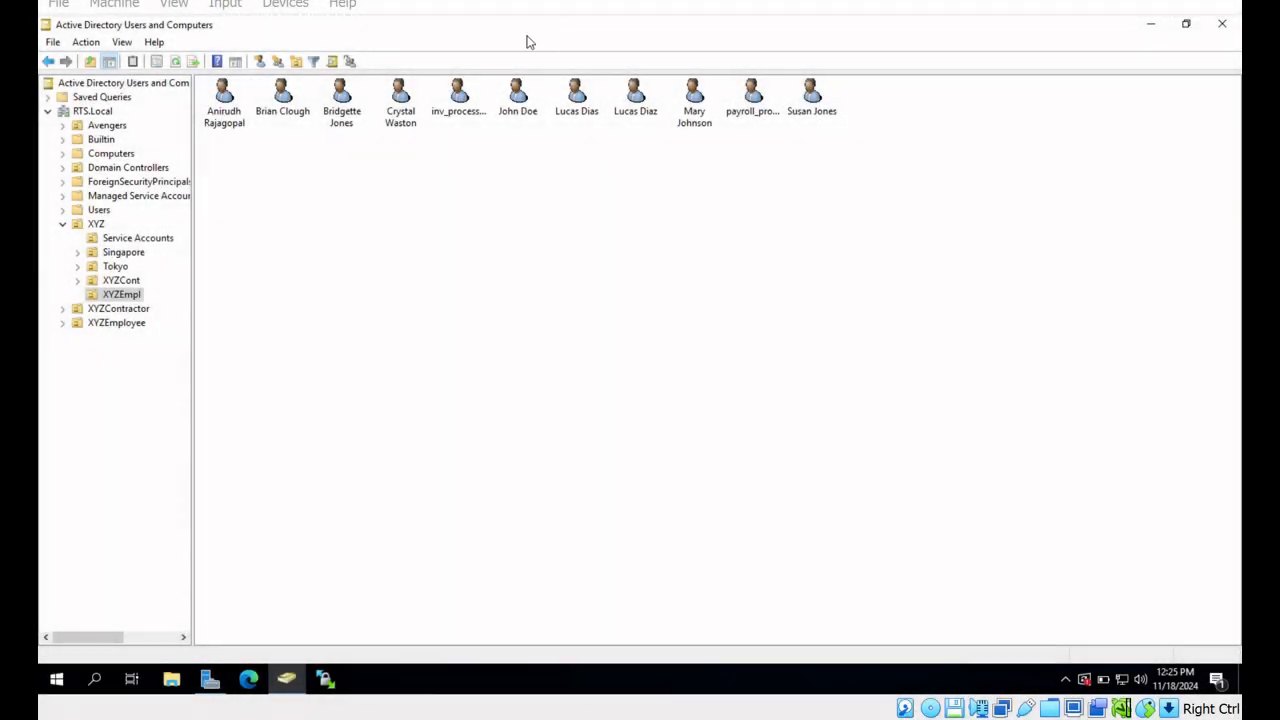
# - Switch to Active Directory Users and Computers and inspect the bot accounts in XYZEmpl and the Service Accounts OU
pyautogui.click(459, 120)
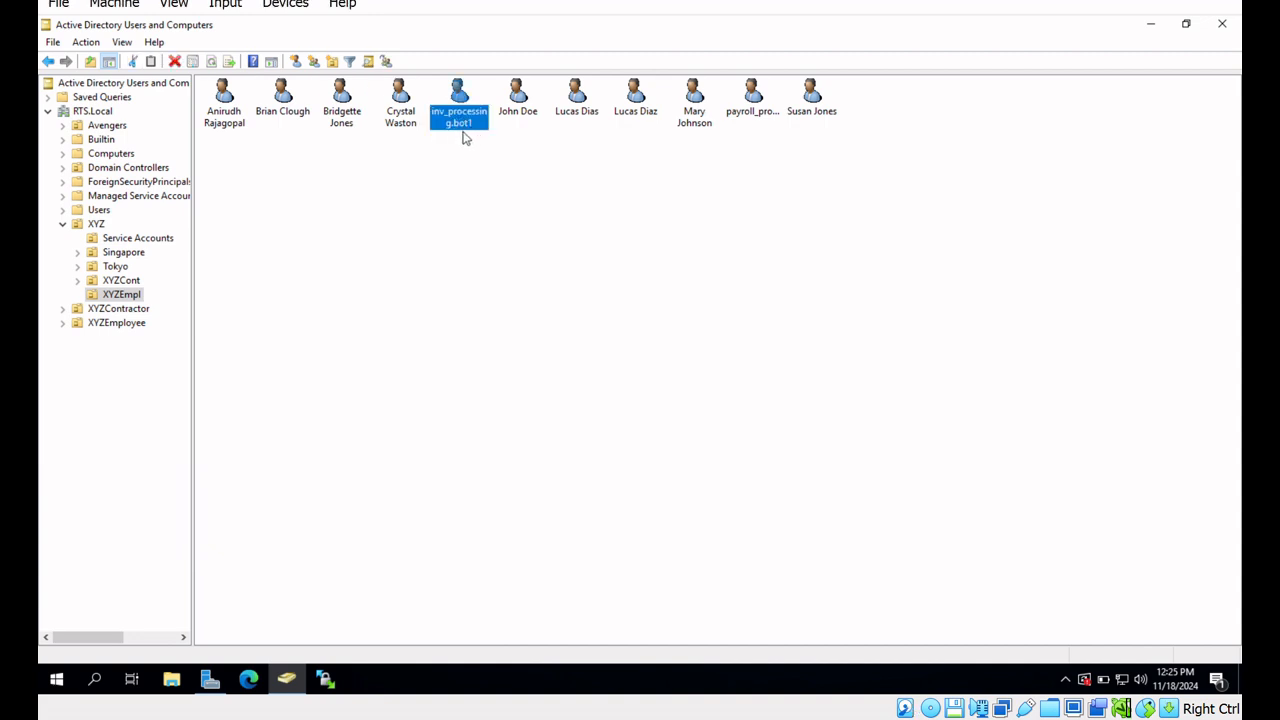
pyautogui.click(762, 112)
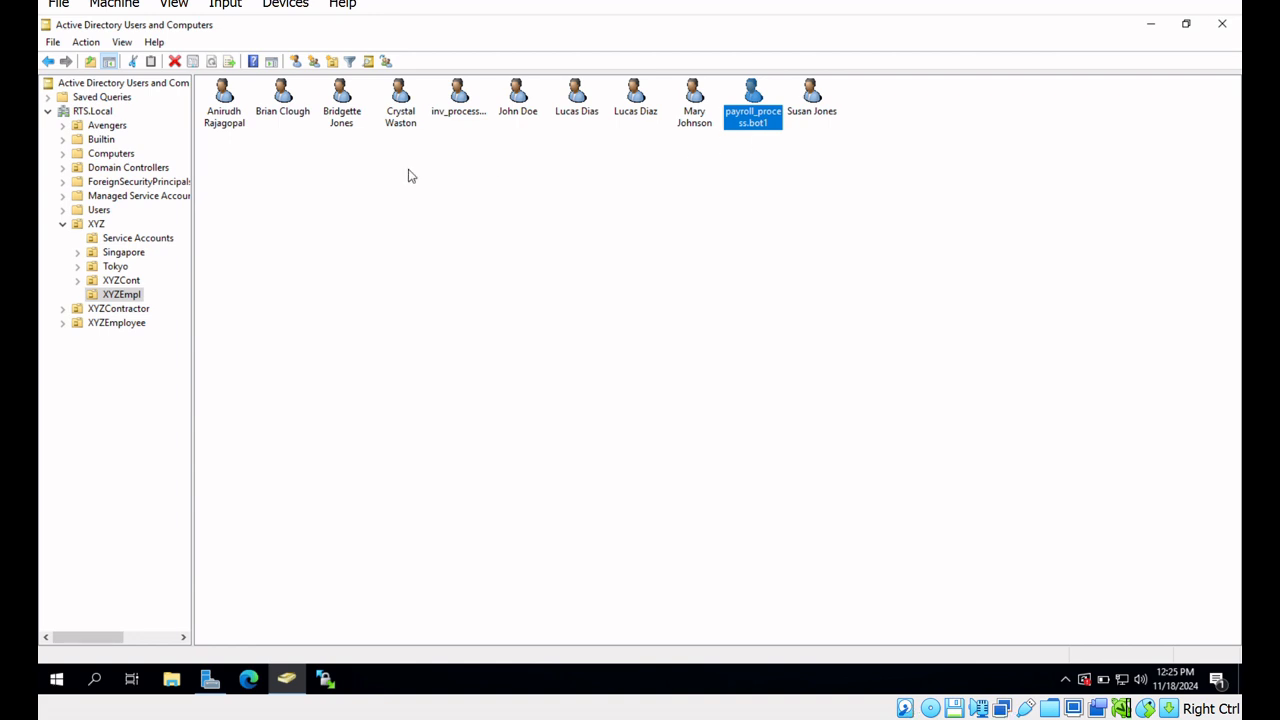
pyautogui.click(112, 241)
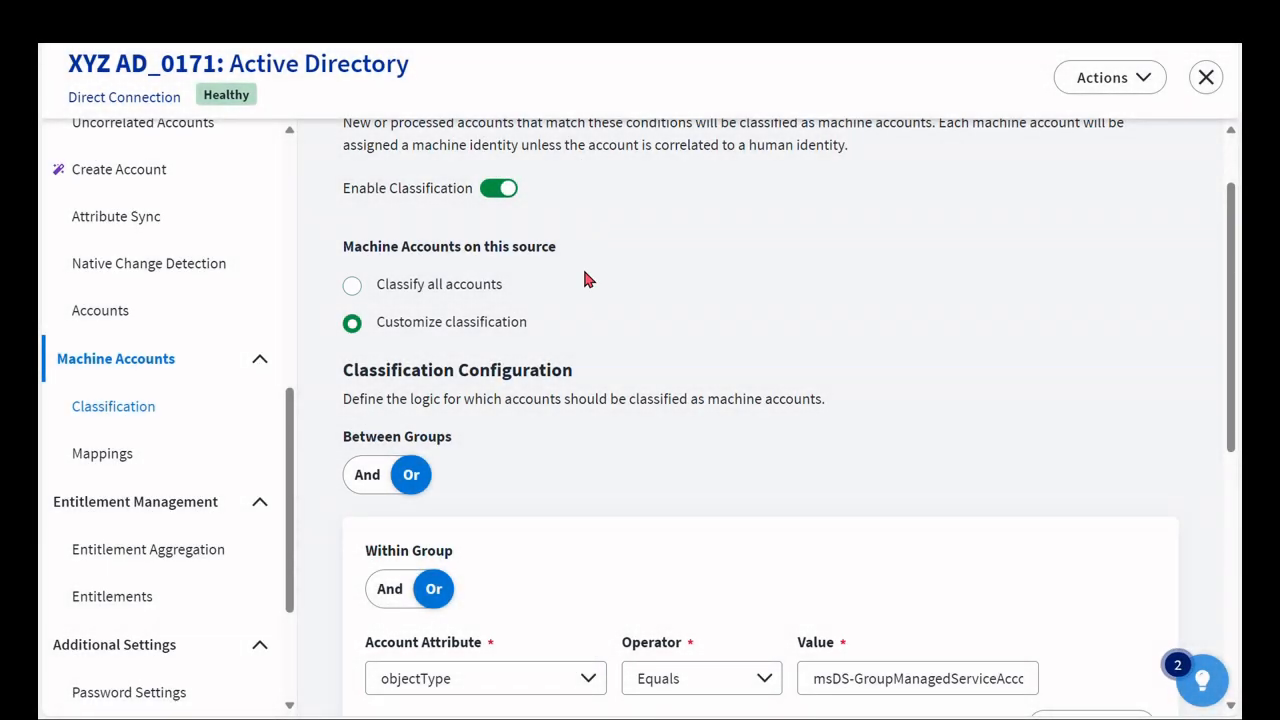
# - Set the first classification group's account attribute to sAMAccountName
pyautogui.scroll(-3, 580, 316)
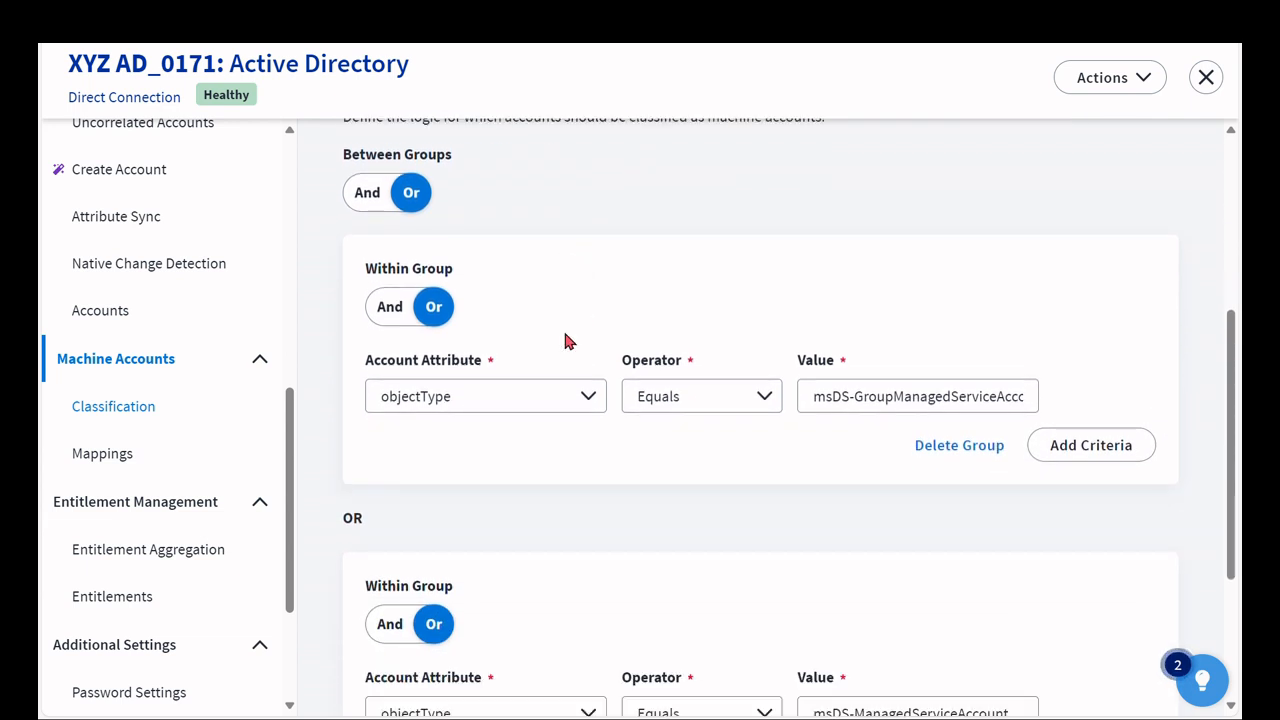
pyautogui.click(583, 400)
pyautogui.scroll(-10, 465, 528)
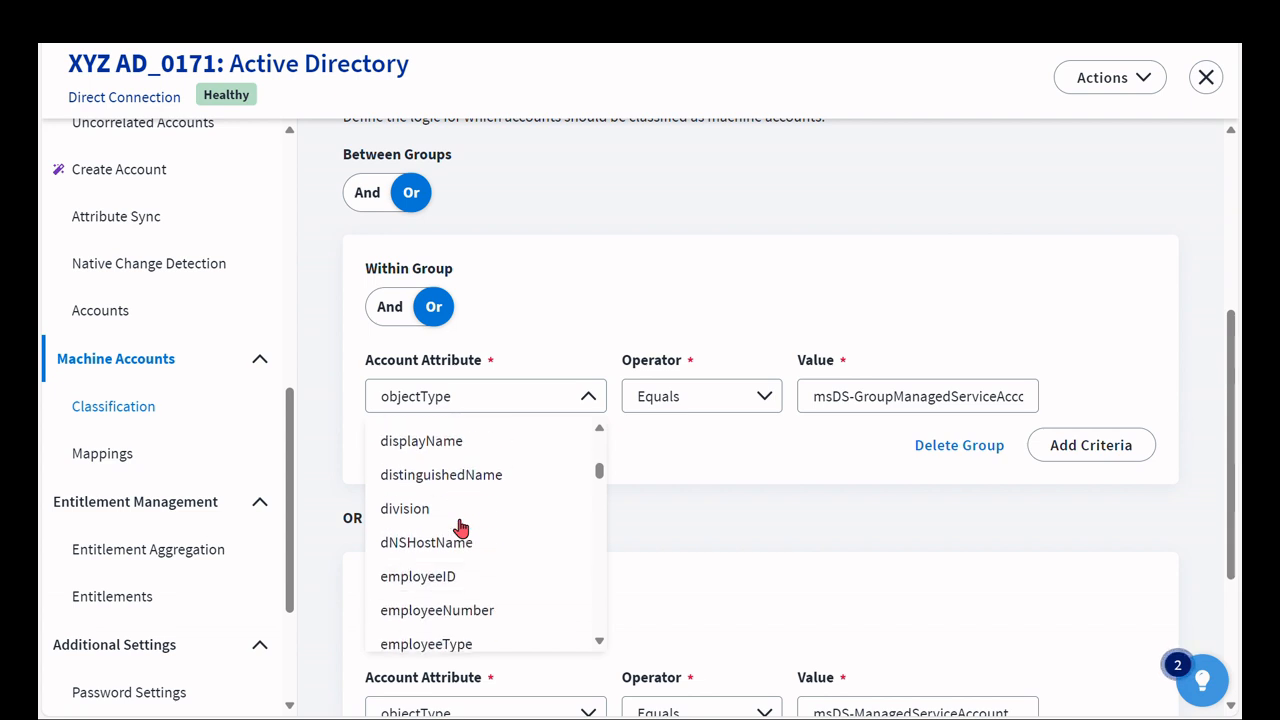
pyautogui.scroll(-10, 460, 528)
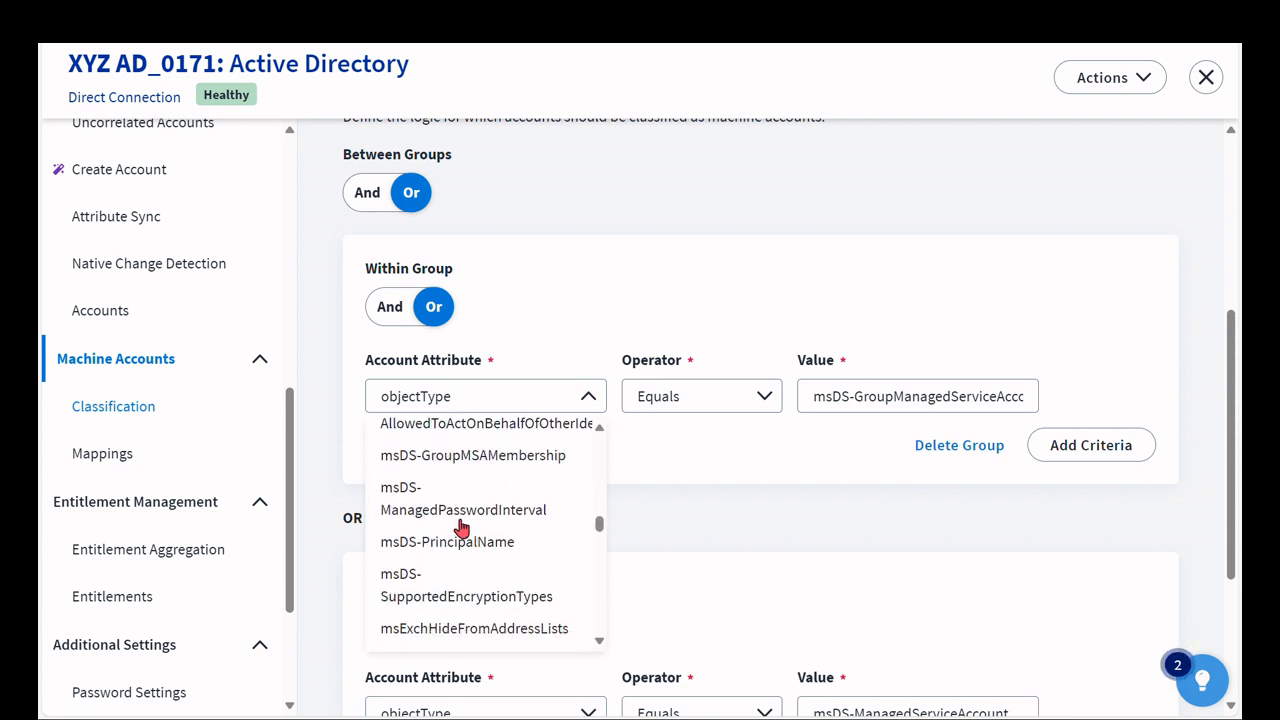
pyautogui.scroll(-10, 460, 528)
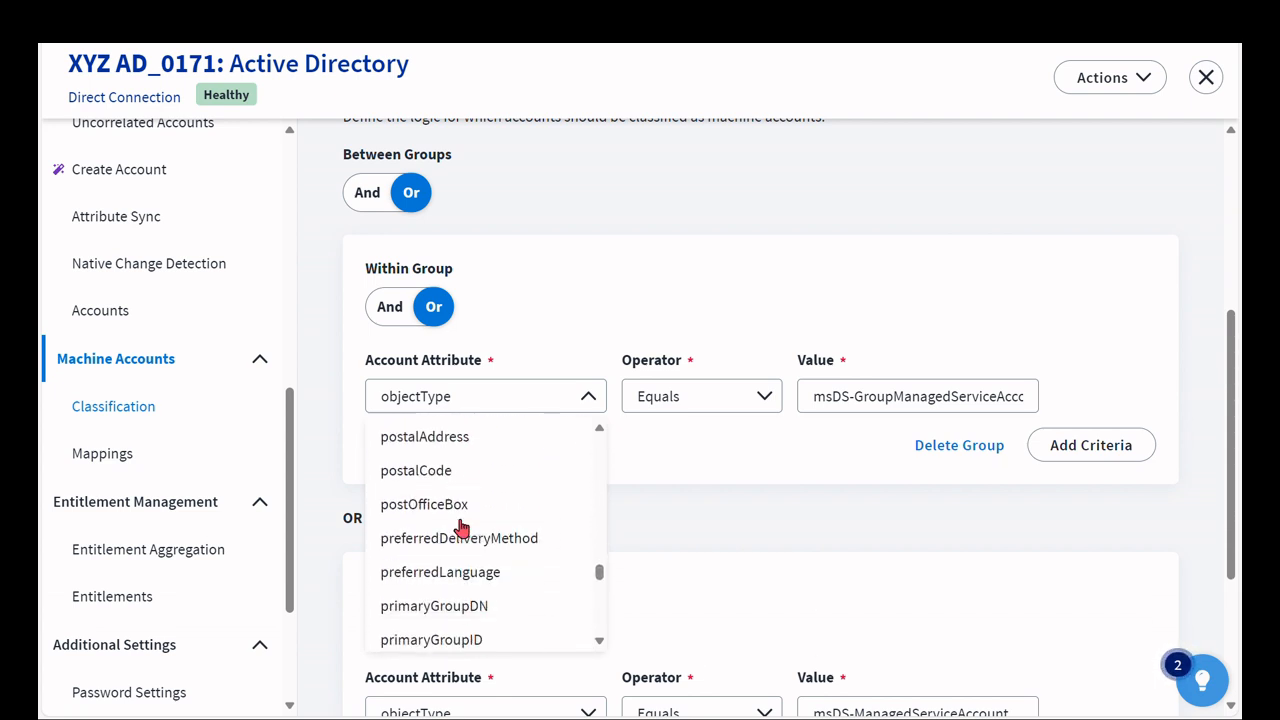
pyautogui.scroll(-2, 463, 525)
pyautogui.click(463, 512)
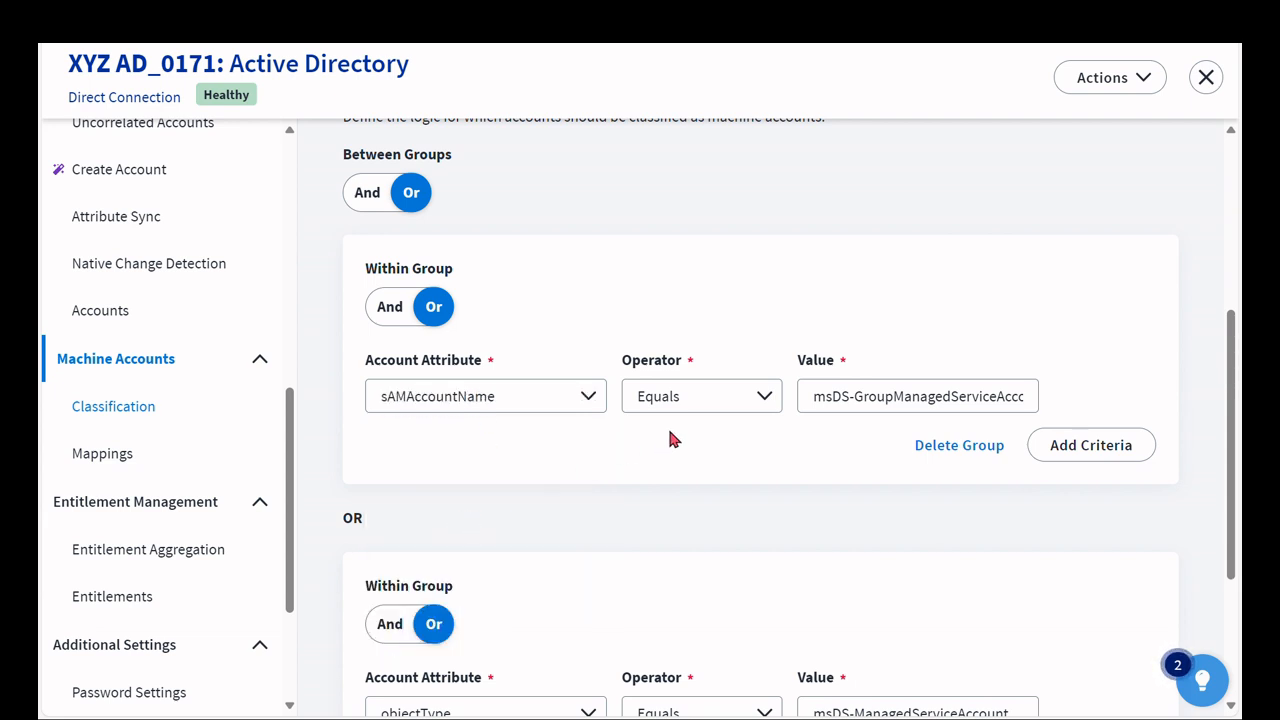
# - Set the first group's operator to Contains and its value to bot
pyautogui.click(763, 397)
pyautogui.click(686, 568)
pyautogui.click(897, 396)
pyautogui.hotkey('ctrl', 'a')
pyautogui.write('b')
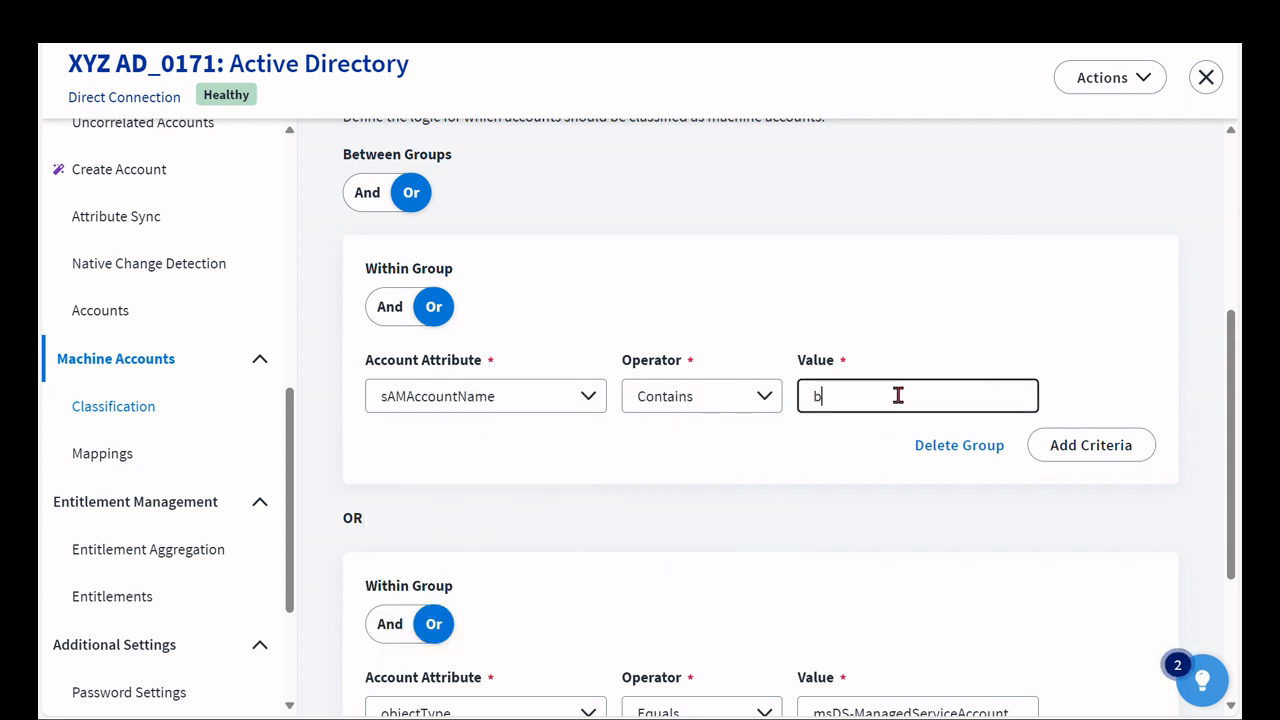
pyautogui.write('ot')
# - Set the second group's account attribute to distinguishedName and its operator to Contains
pyautogui.scroll(-1, 614, 412)
pyautogui.scroll(-1, 617, 428)
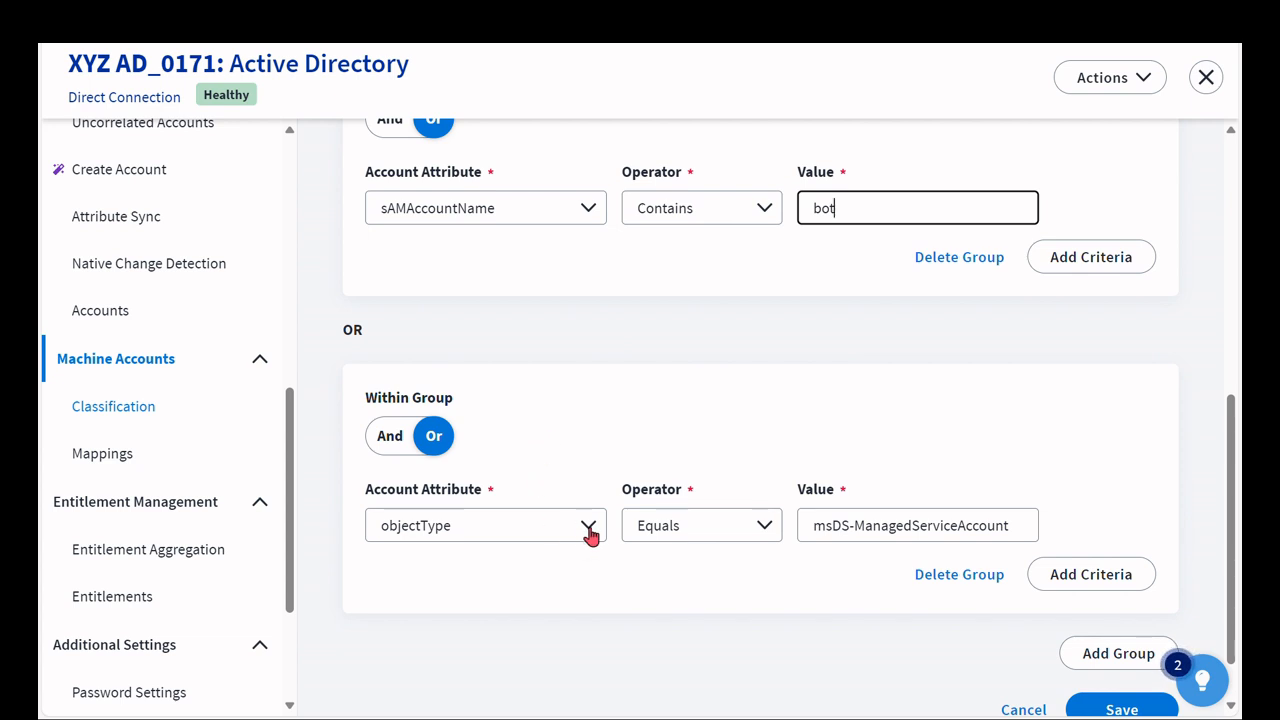
pyautogui.click(491, 526)
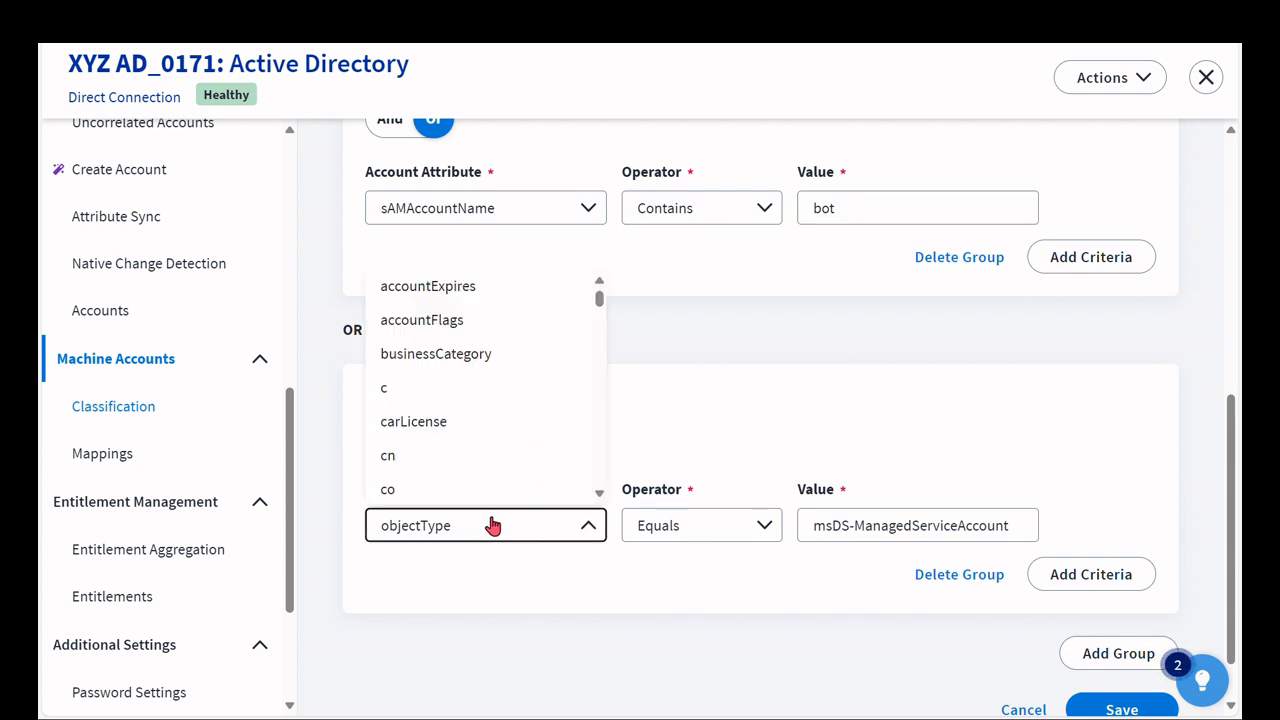
pyautogui.scroll(-5, 485, 398)
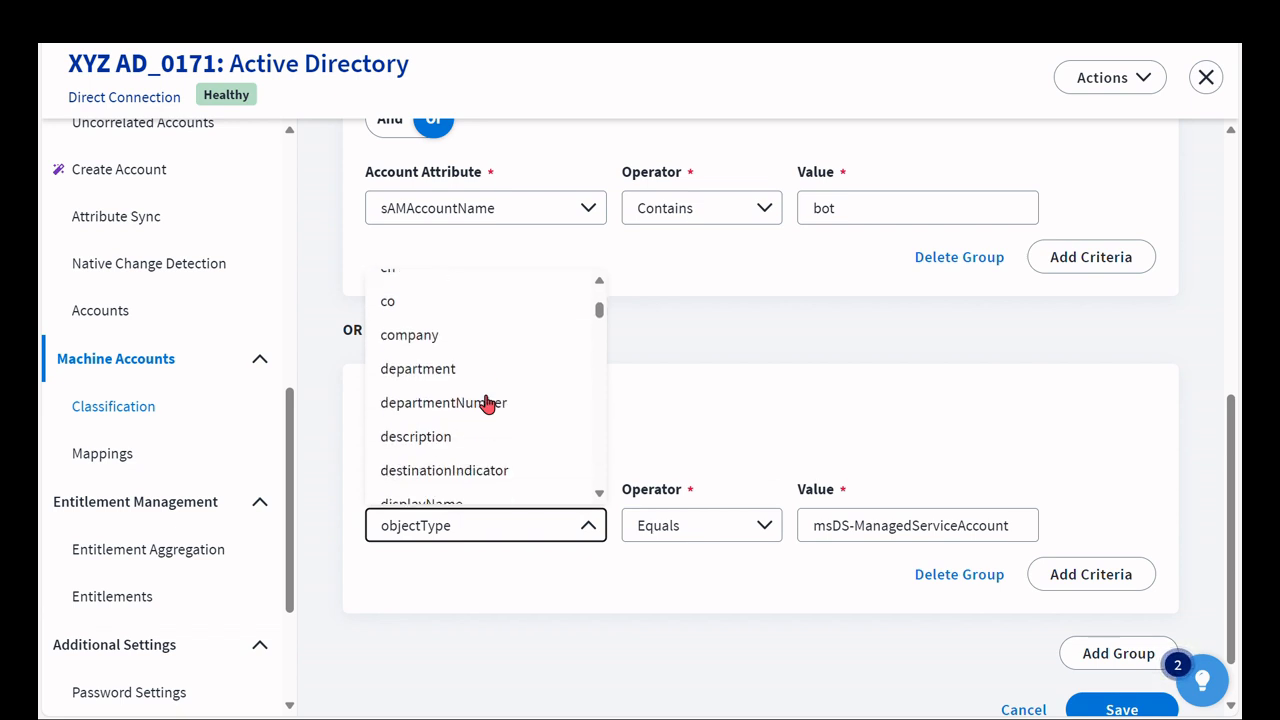
pyautogui.click(481, 353)
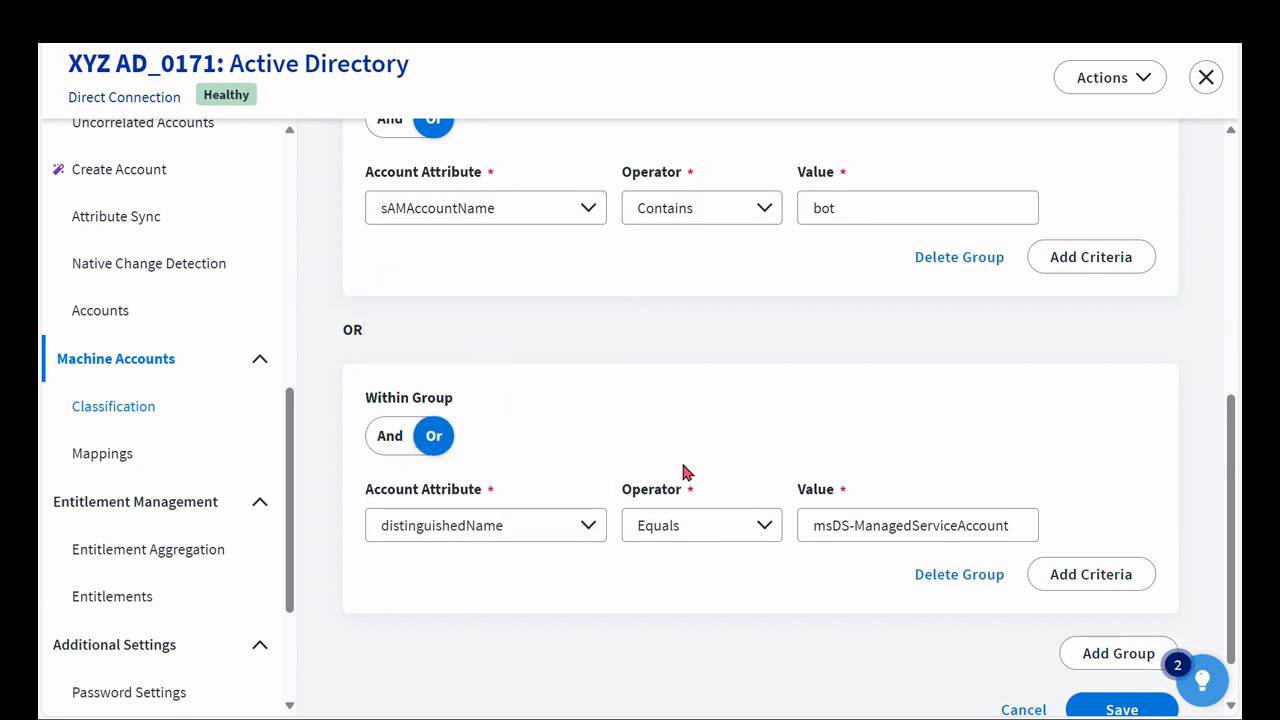
pyautogui.click(760, 528)
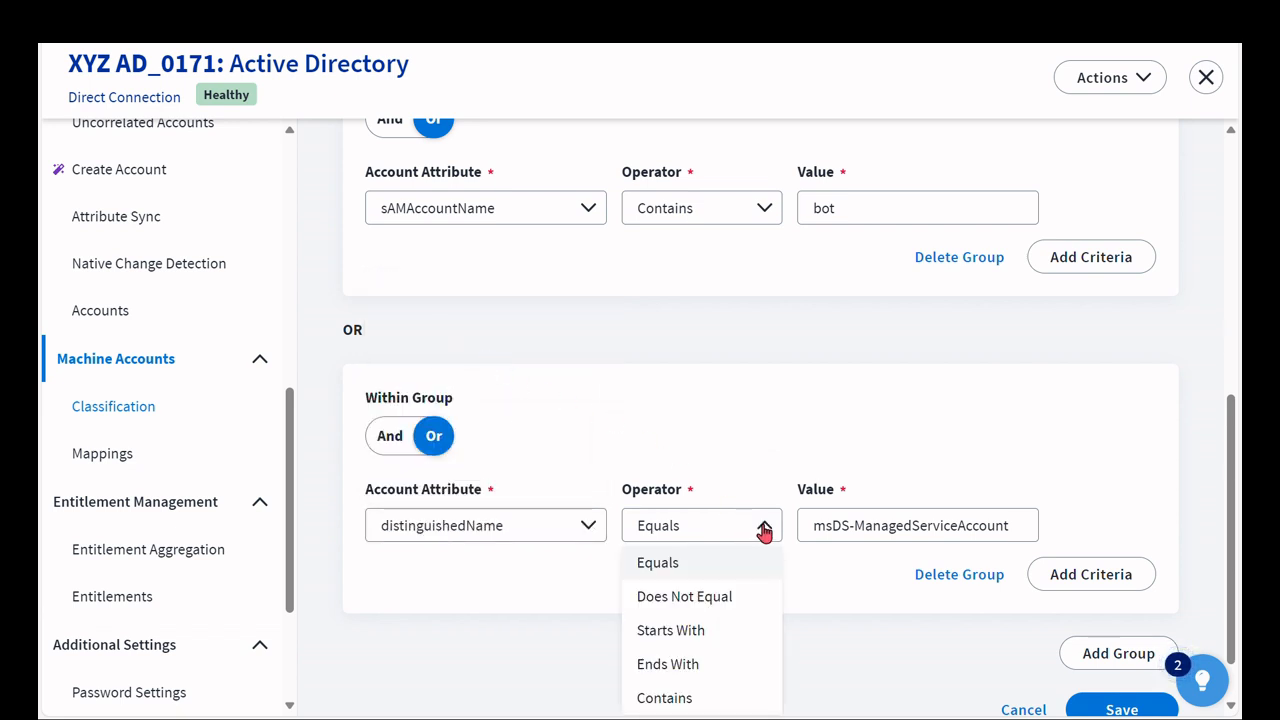
pyautogui.click(707, 698)
# - Set the second group's value to OU=Service Accounts and save the classification
pyautogui.tripleClick(885, 527)
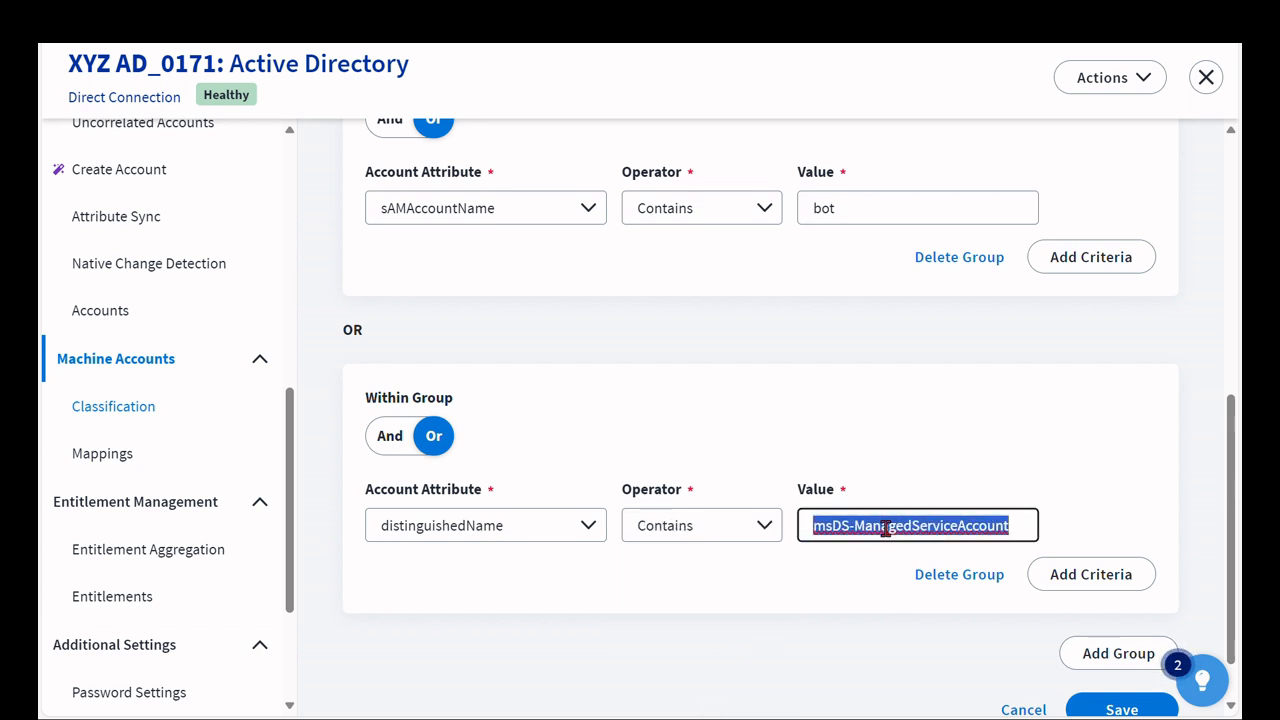
pyautogui.write('OU=')
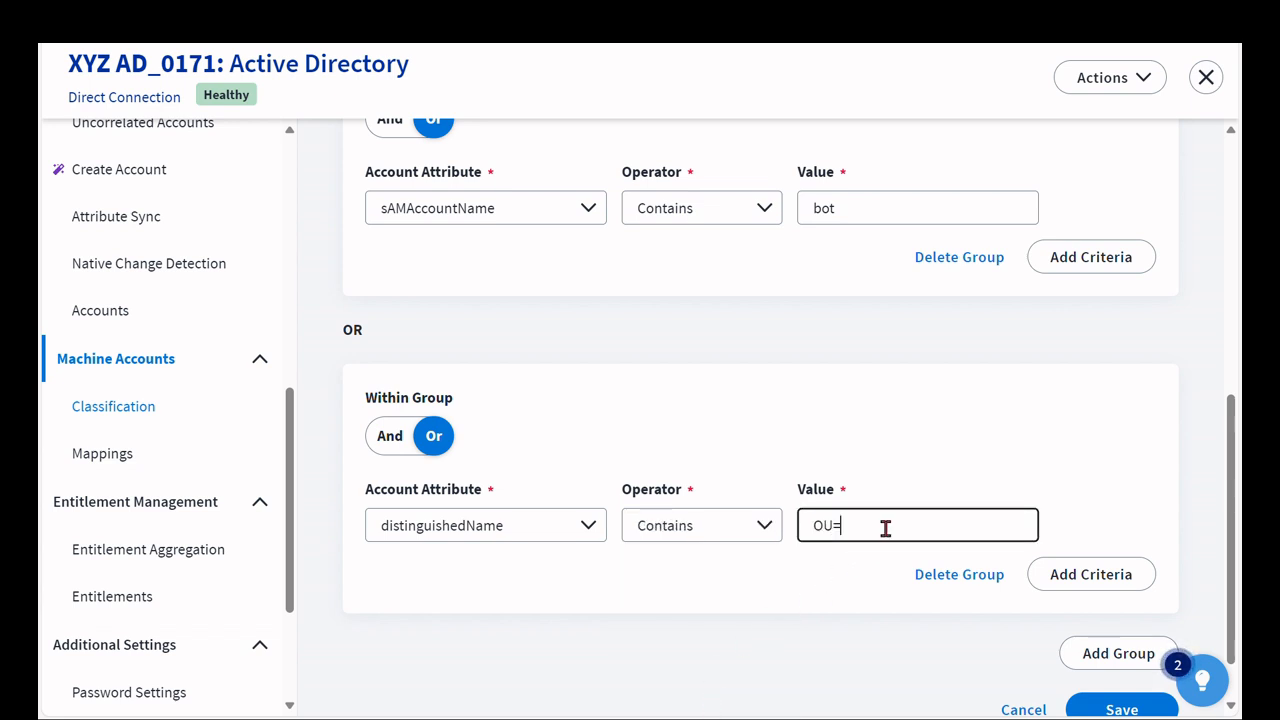
pyautogui.write('Service Accounts')
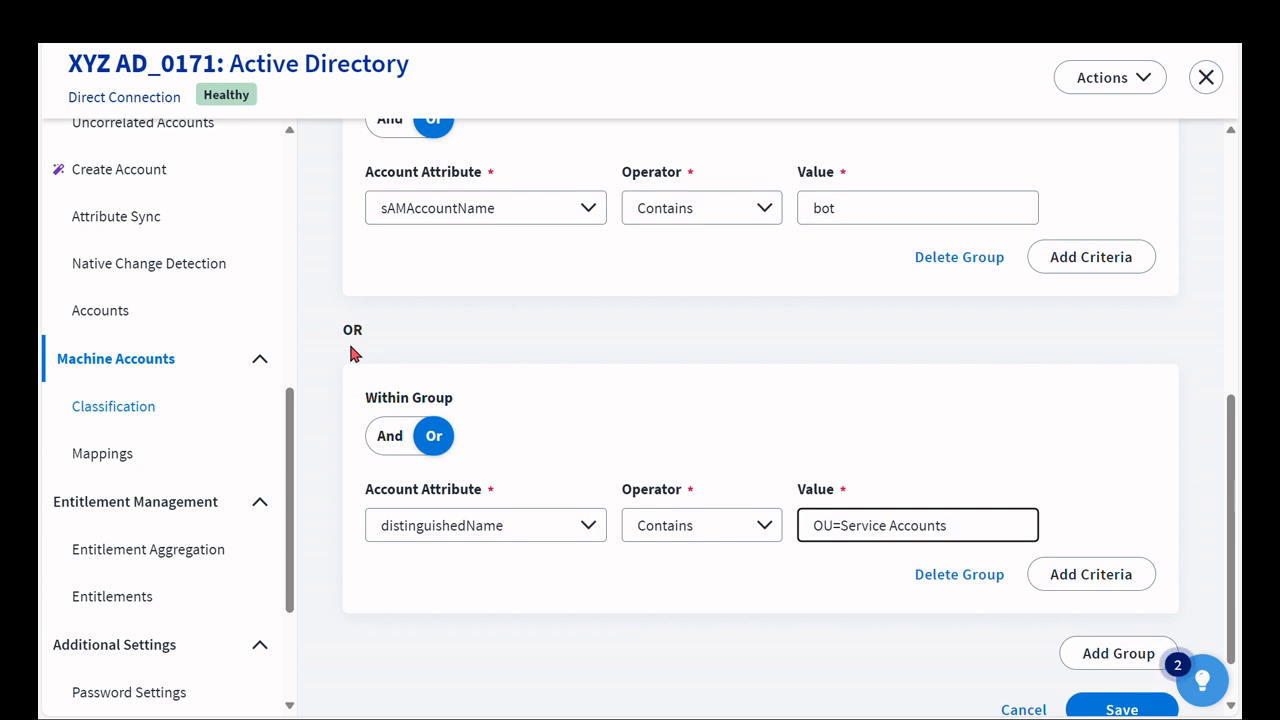
pyautogui.click(1151, 710)
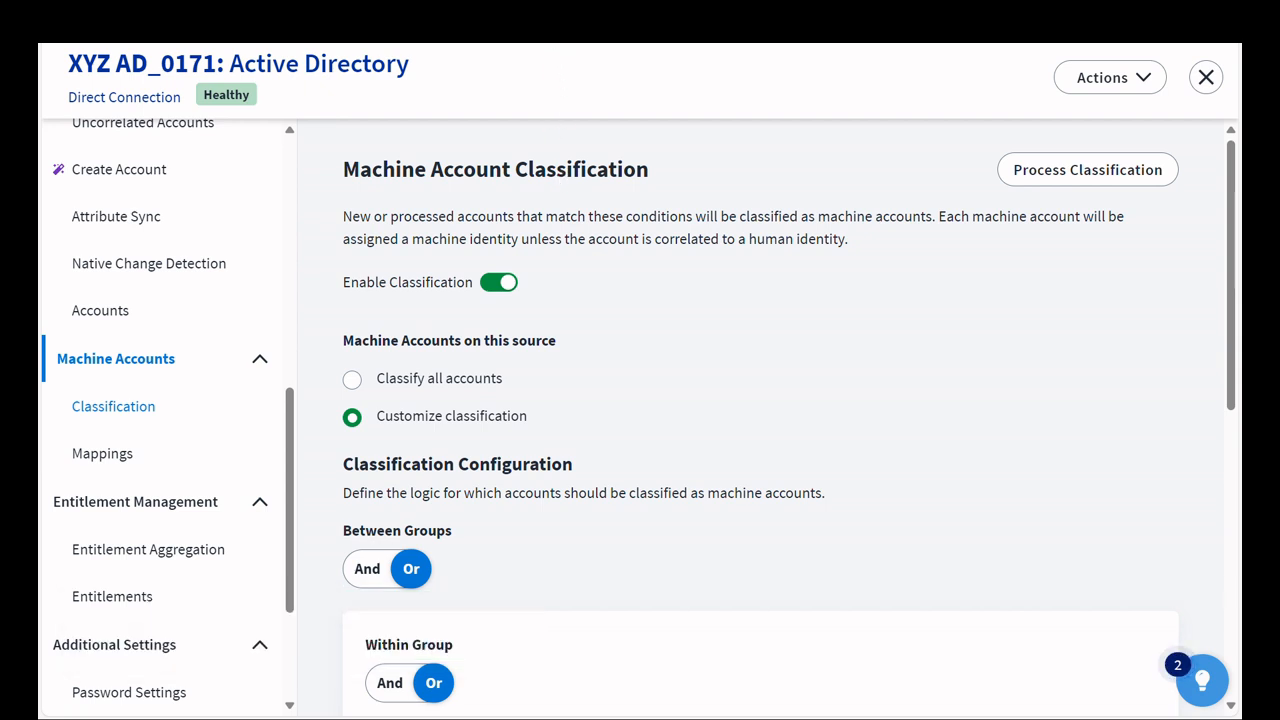
# - Run Process Classification and close the source
pyautogui.click(1055, 190)
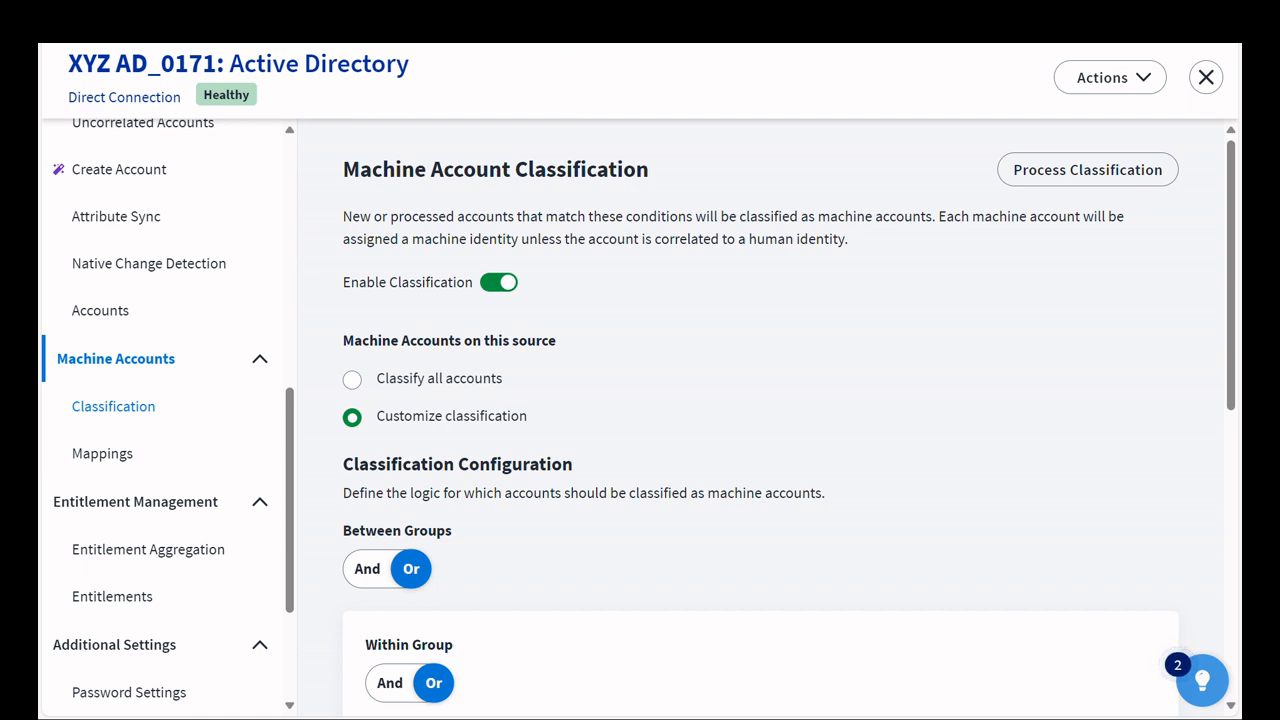
pyautogui.click(1206, 78)
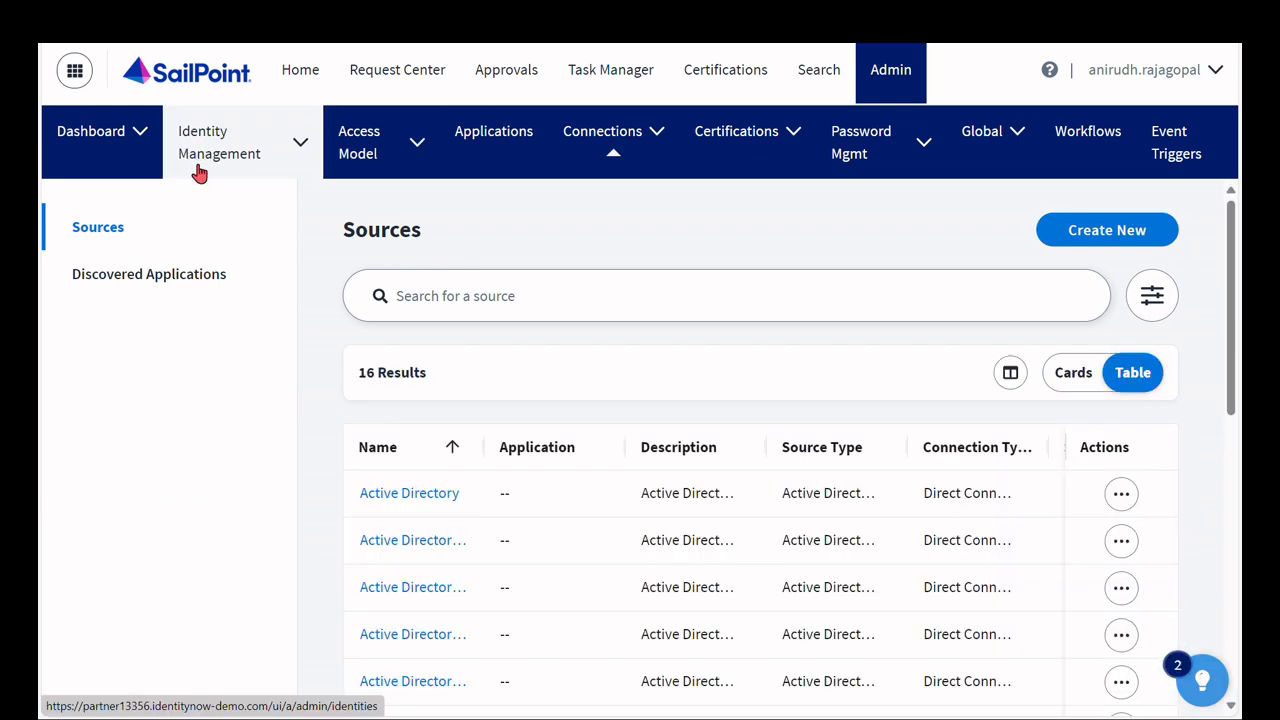
# - Open the Machine Accounts list under Identity Management accounts and widen the Name column
pyautogui.click(197, 170)
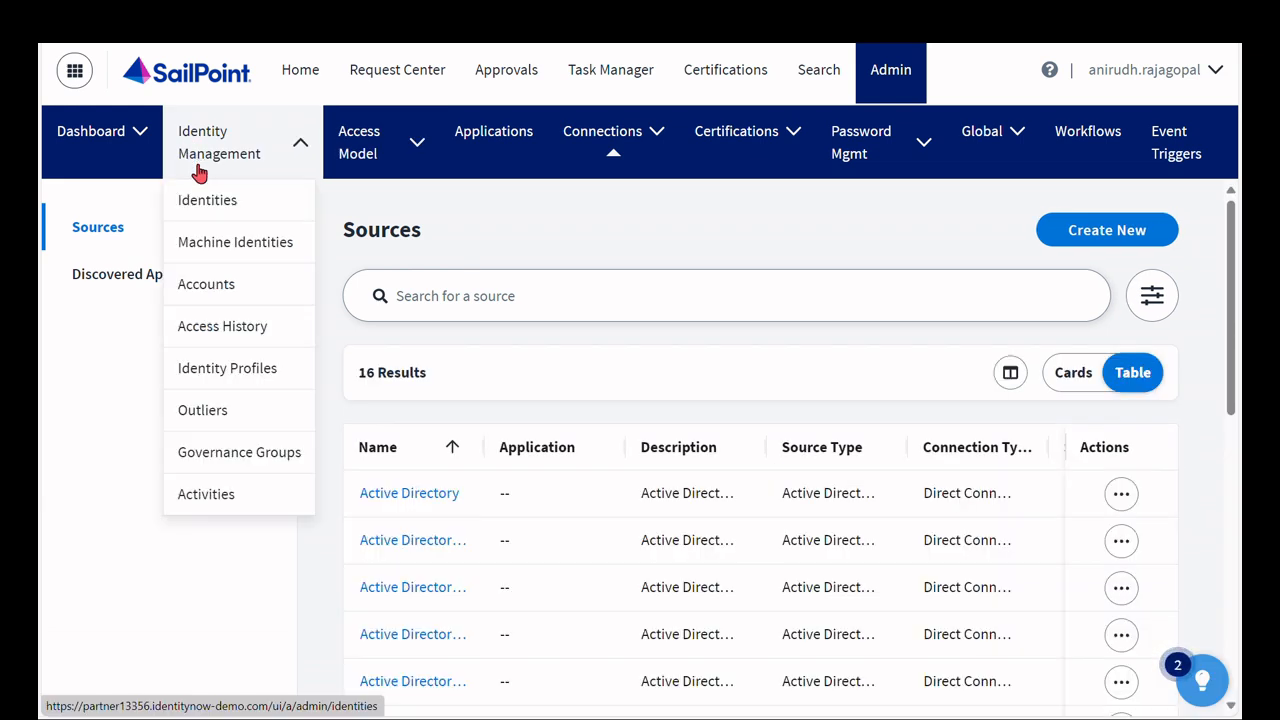
pyautogui.click(224, 296)
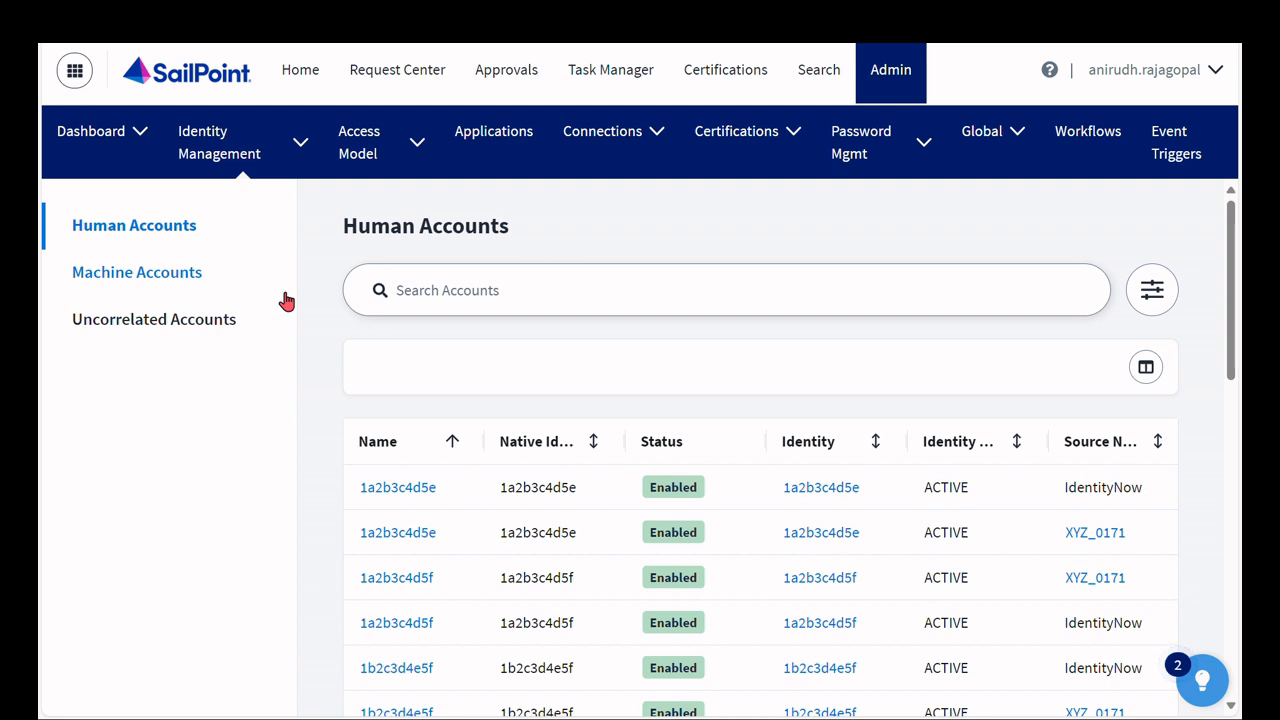
pyautogui.click(285, 300)
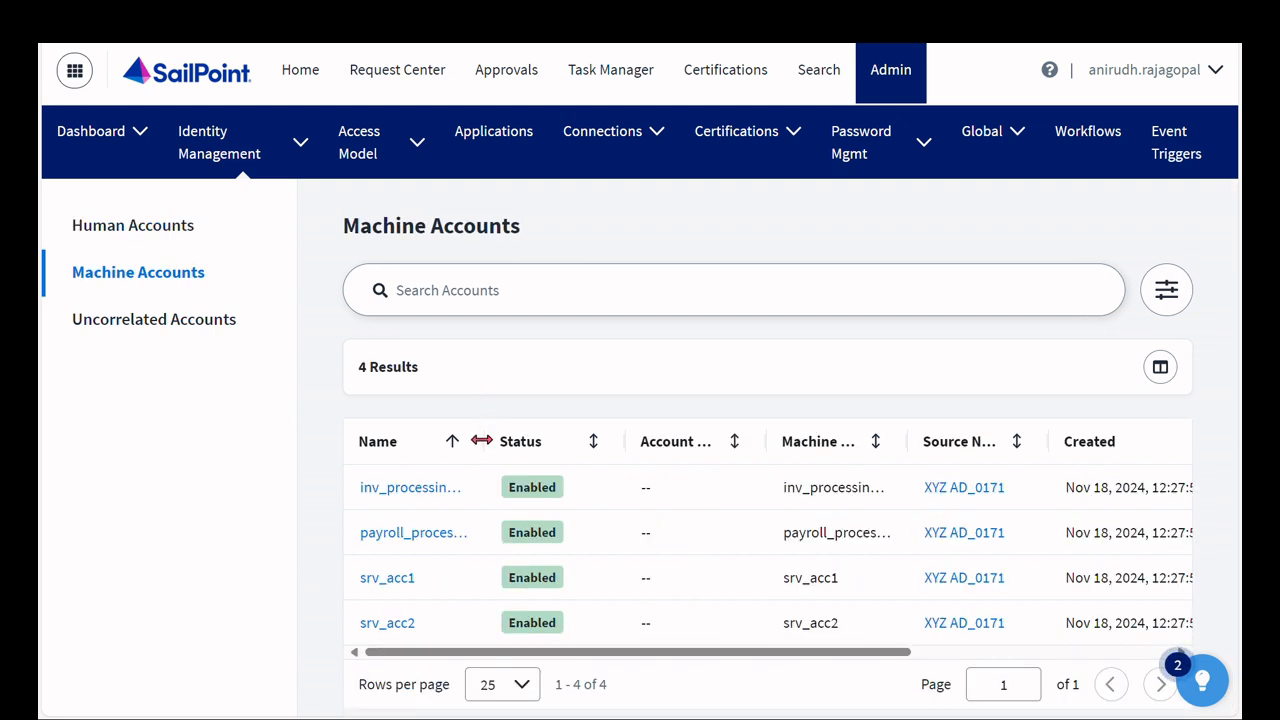
pyautogui.doubleClick(481, 441)
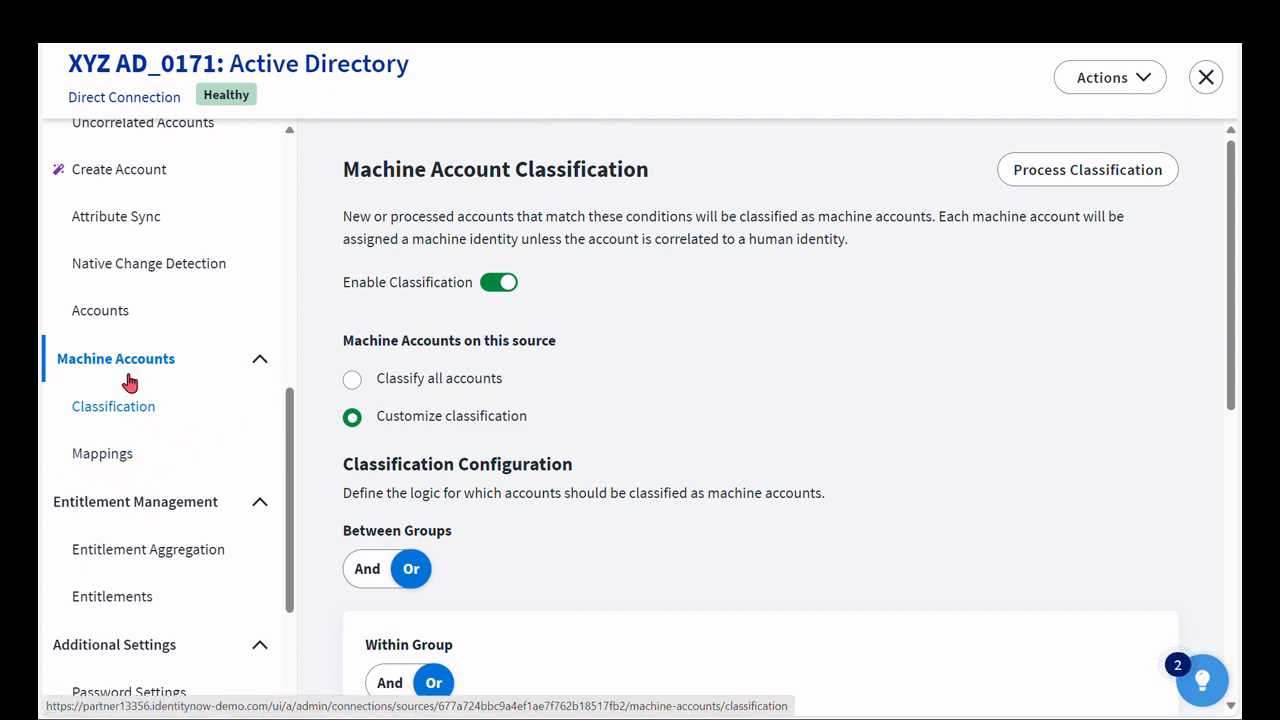
# - Open the source's machine account Mappings and continue with the Account to Account owner method
pyautogui.click(105, 458)
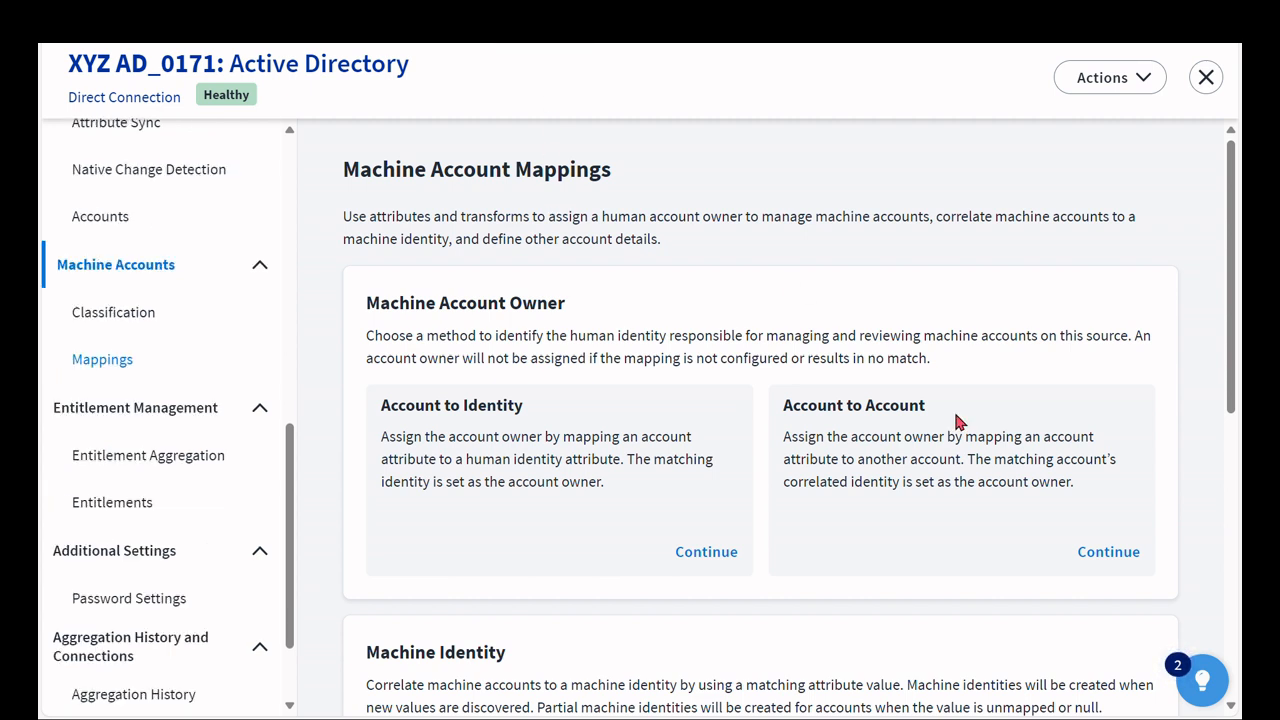
pyautogui.click(1115, 550)
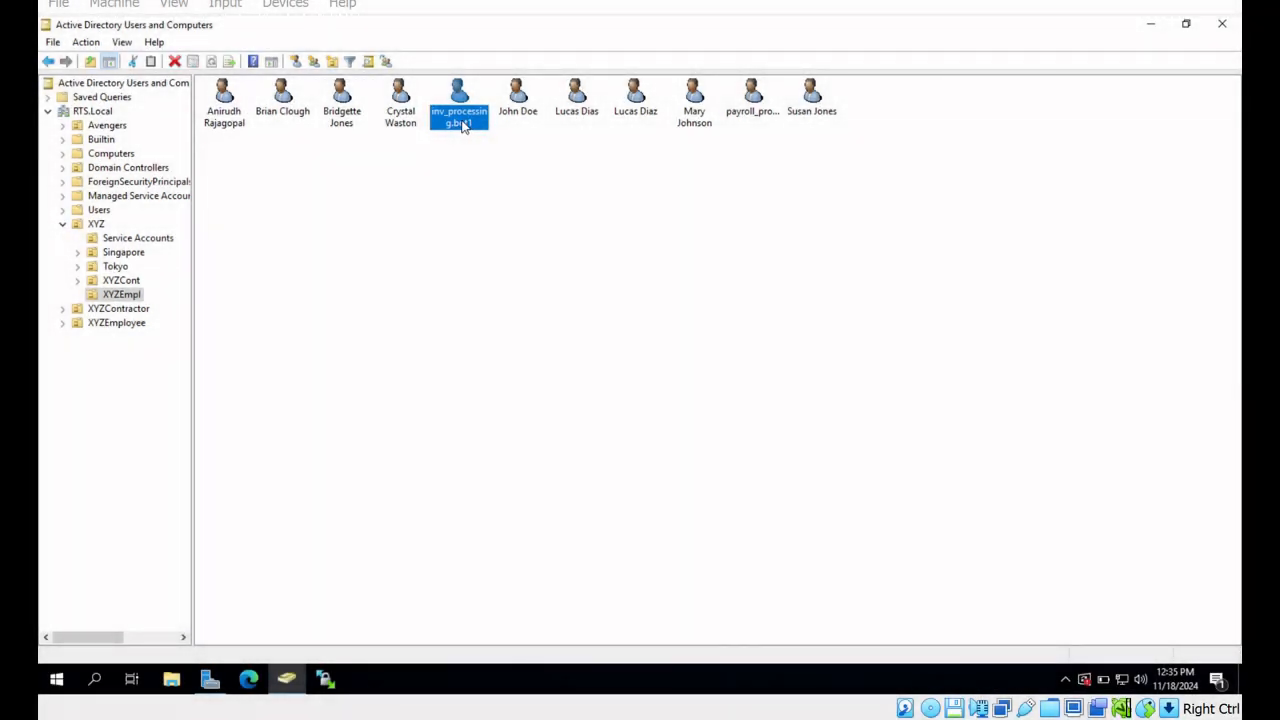
# - In Active Directory, open inv_processing.bot1's properties and review its Organization manager before closing the dialog
pyautogui.rightClick(462, 126)
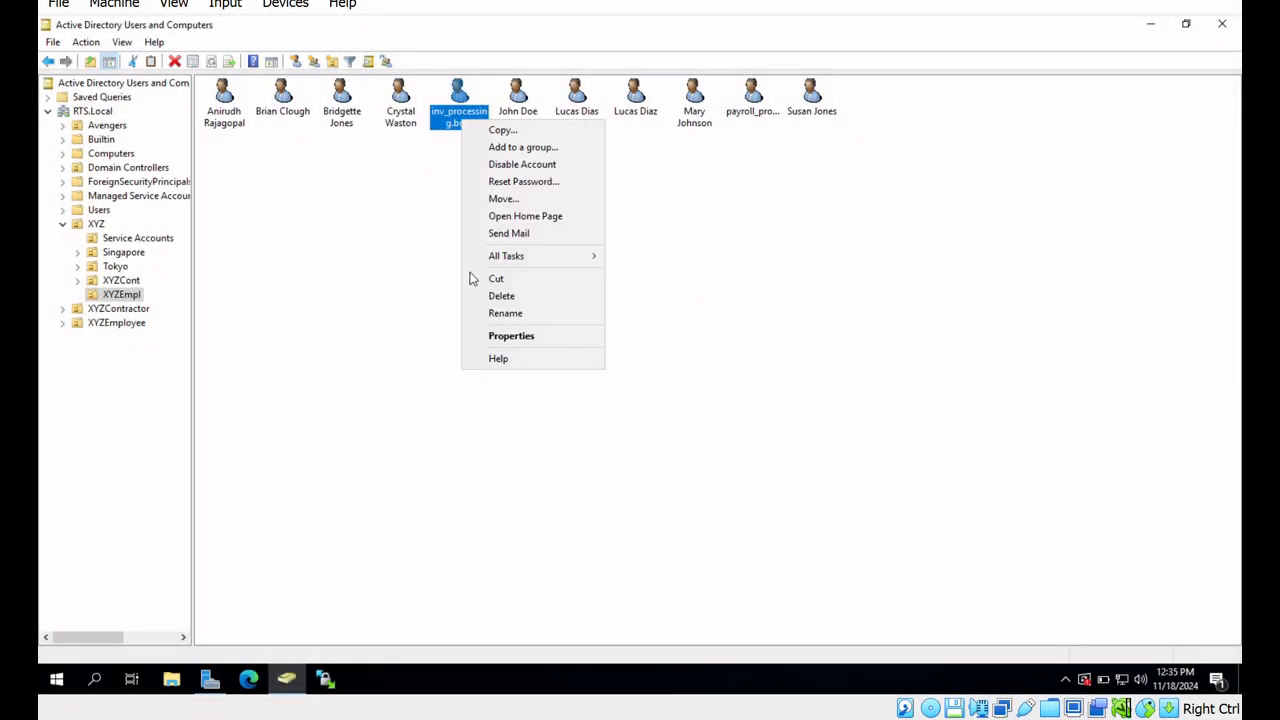
pyautogui.click(545, 341)
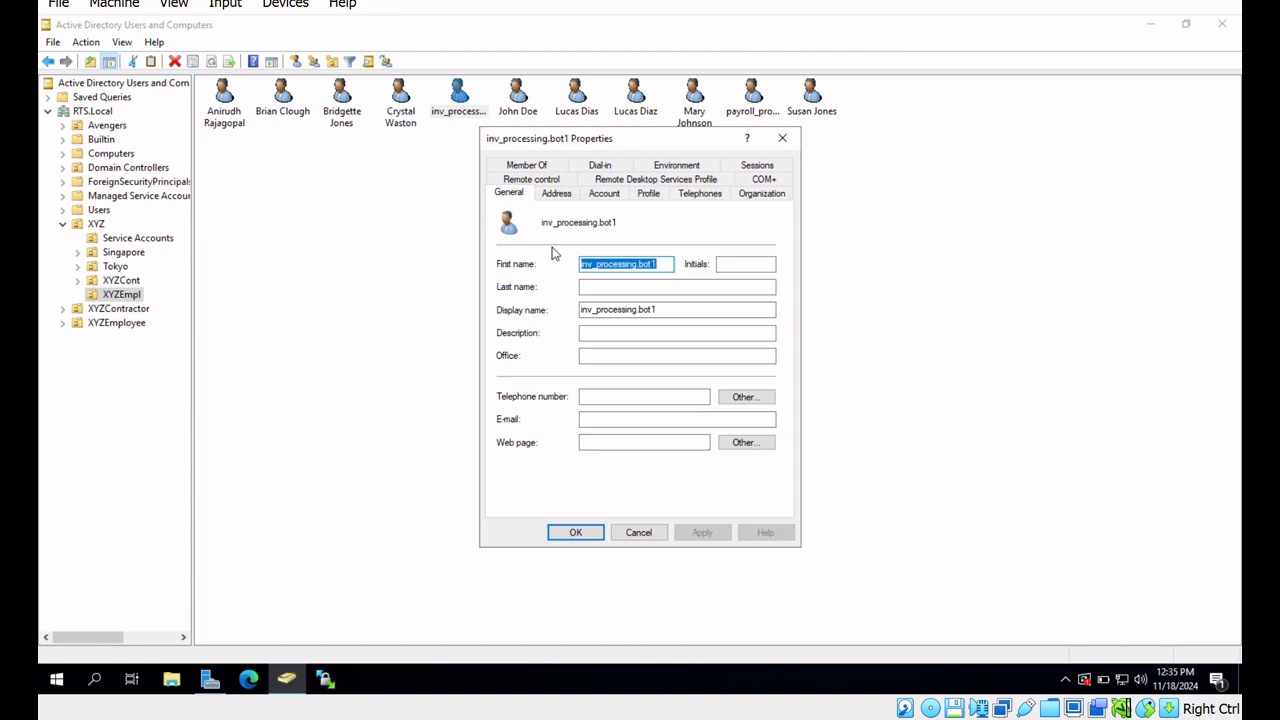
pyautogui.click(757, 196)
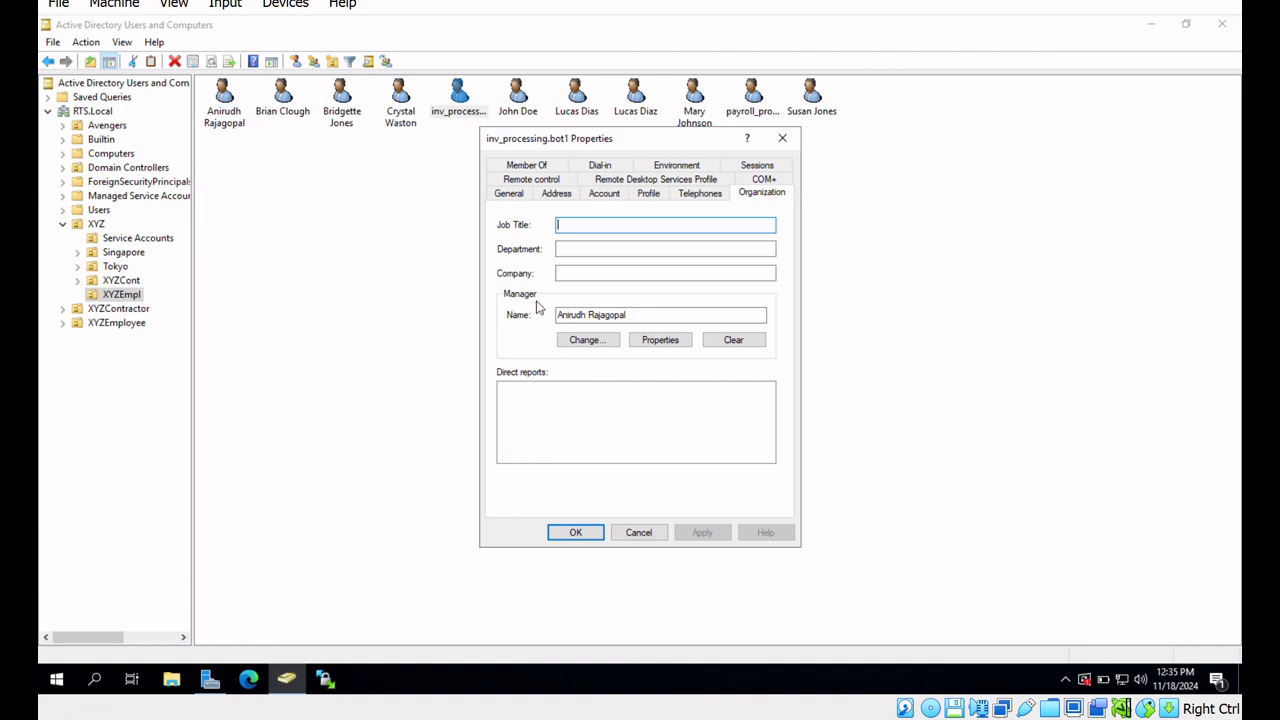
pyautogui.click(581, 537)
pyautogui.click(537, 250)
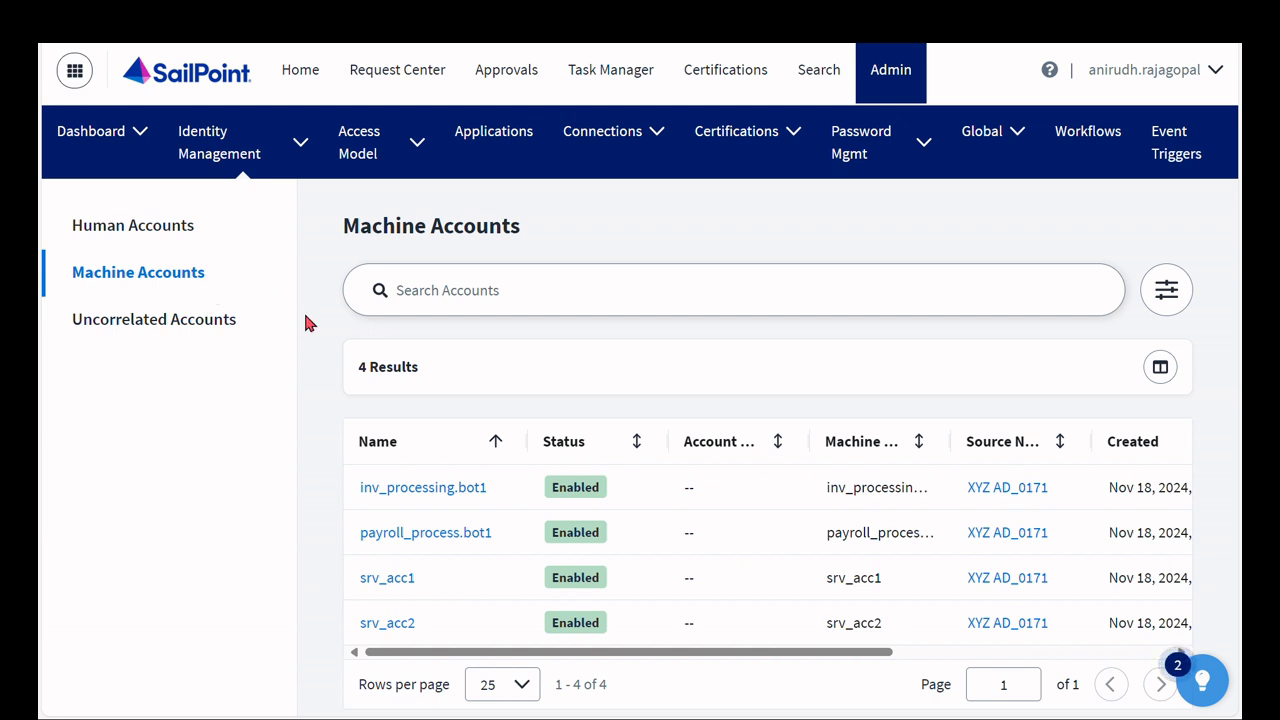
# - Open the inv_processing.bot1 machine account and search its attributes for manager
pyautogui.click(411, 494)
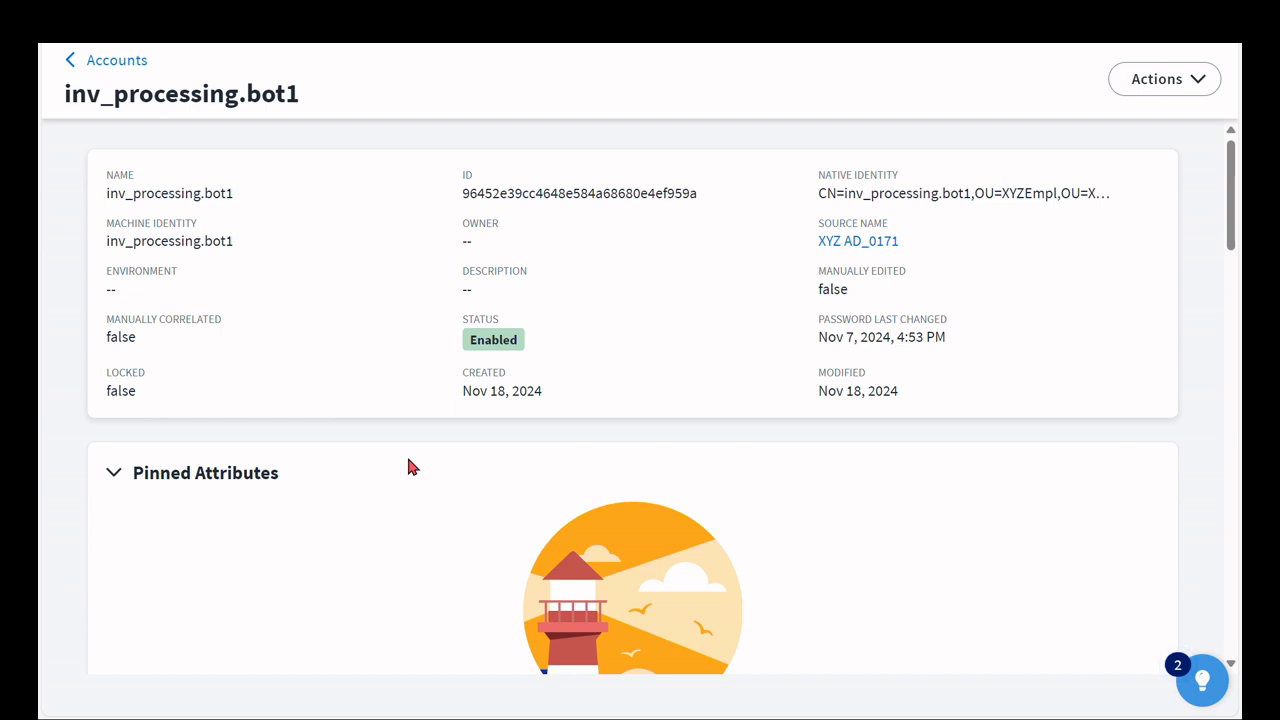
pyautogui.hotkey('ctrl', 'f')
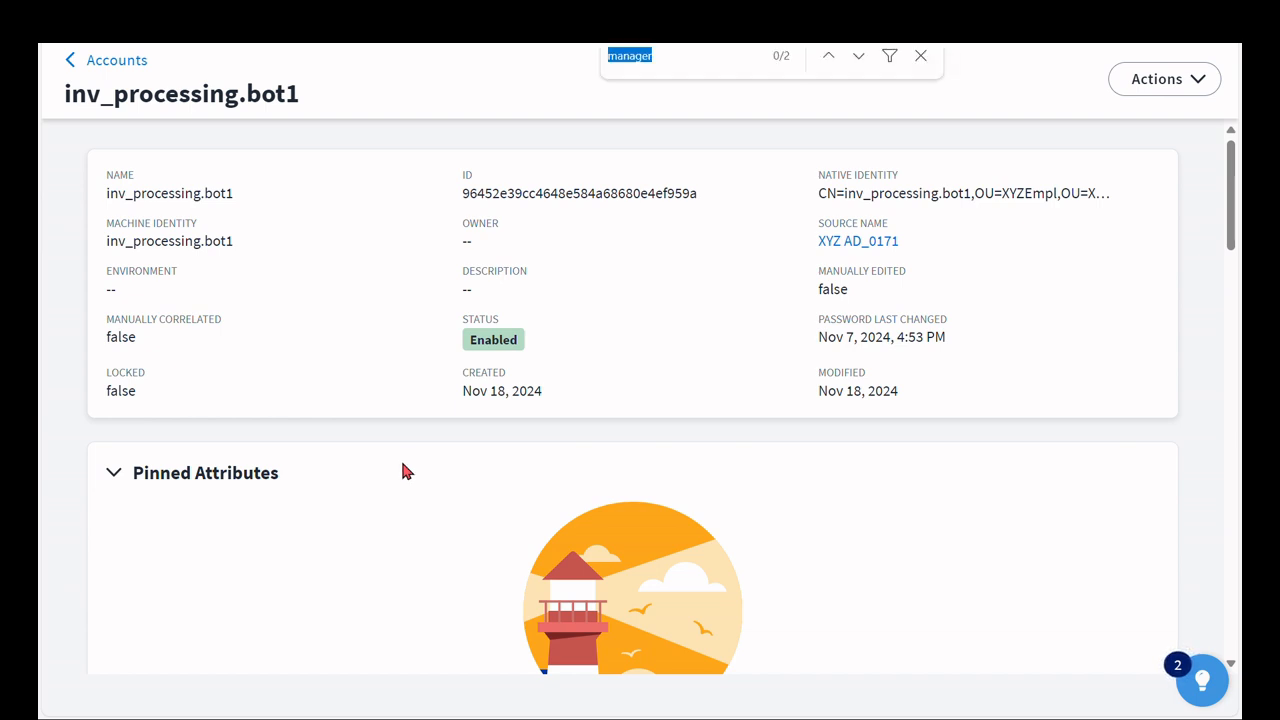
pyautogui.press('Return')
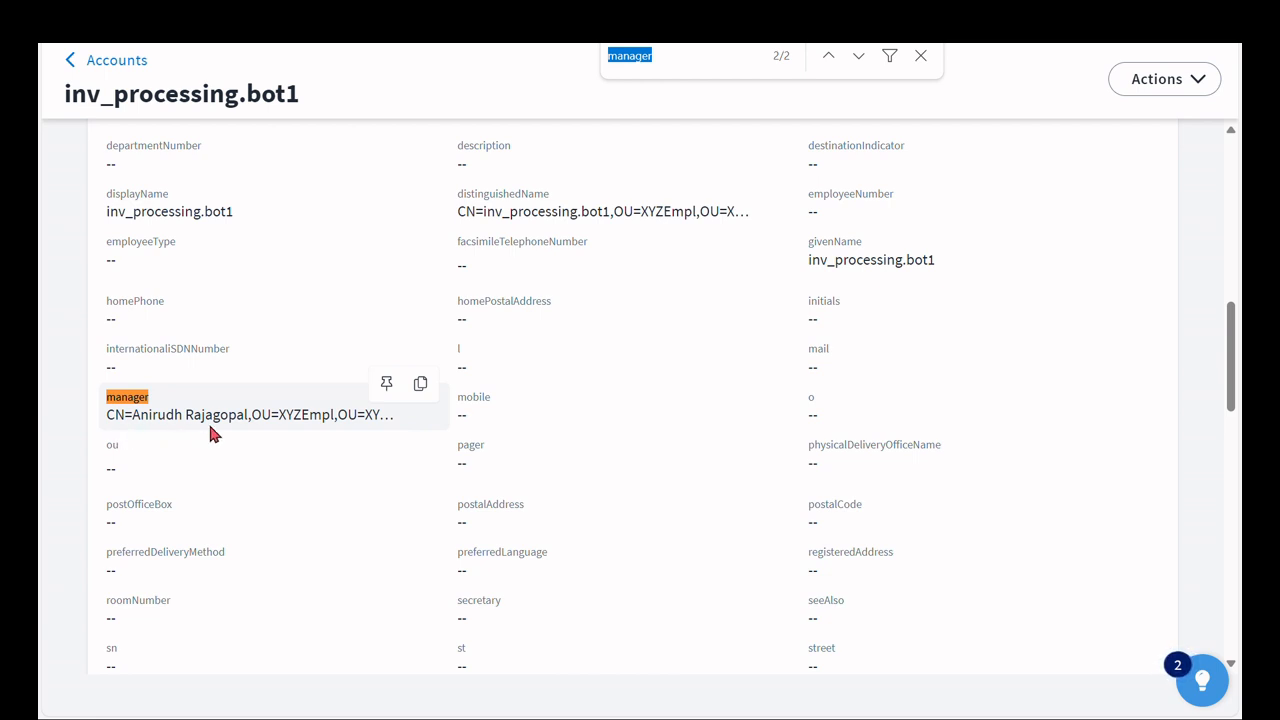
pyautogui.click(920, 55)
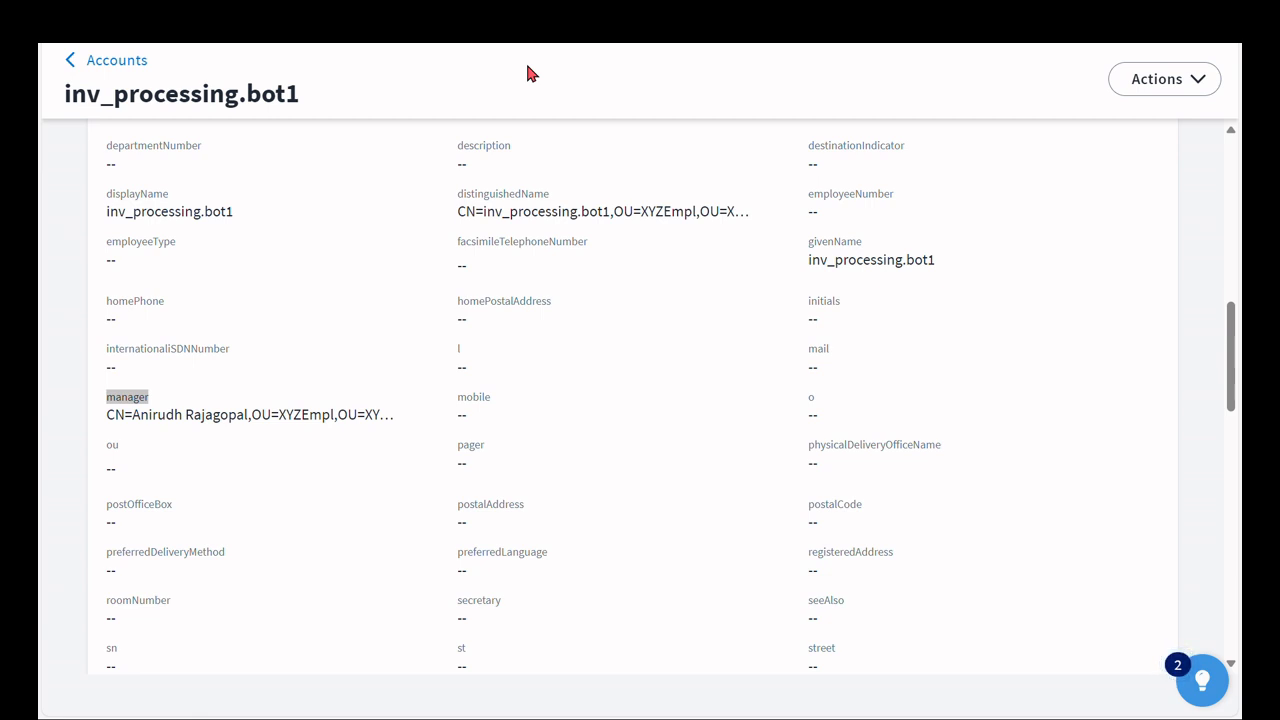
# - Return to the accounts list and open the XYZ AD_0171 source from Connections sources
pyautogui.scroll(10, 396, 86)
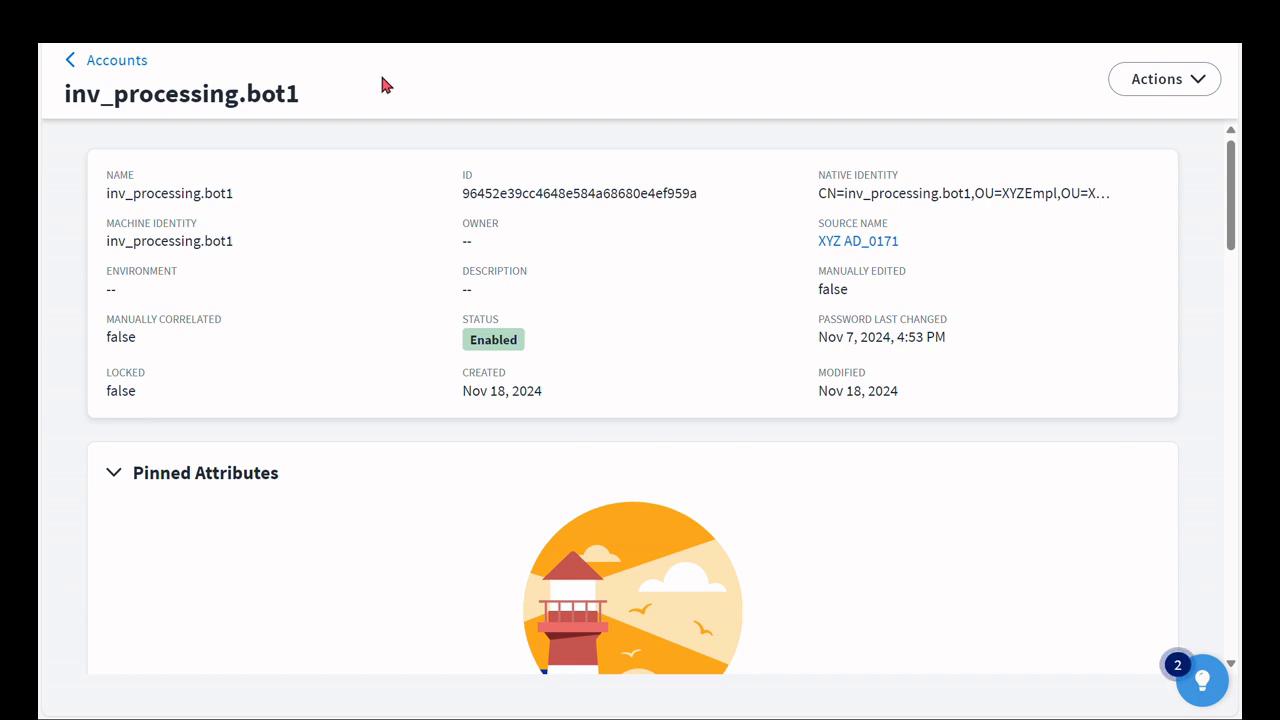
pyautogui.click(118, 61)
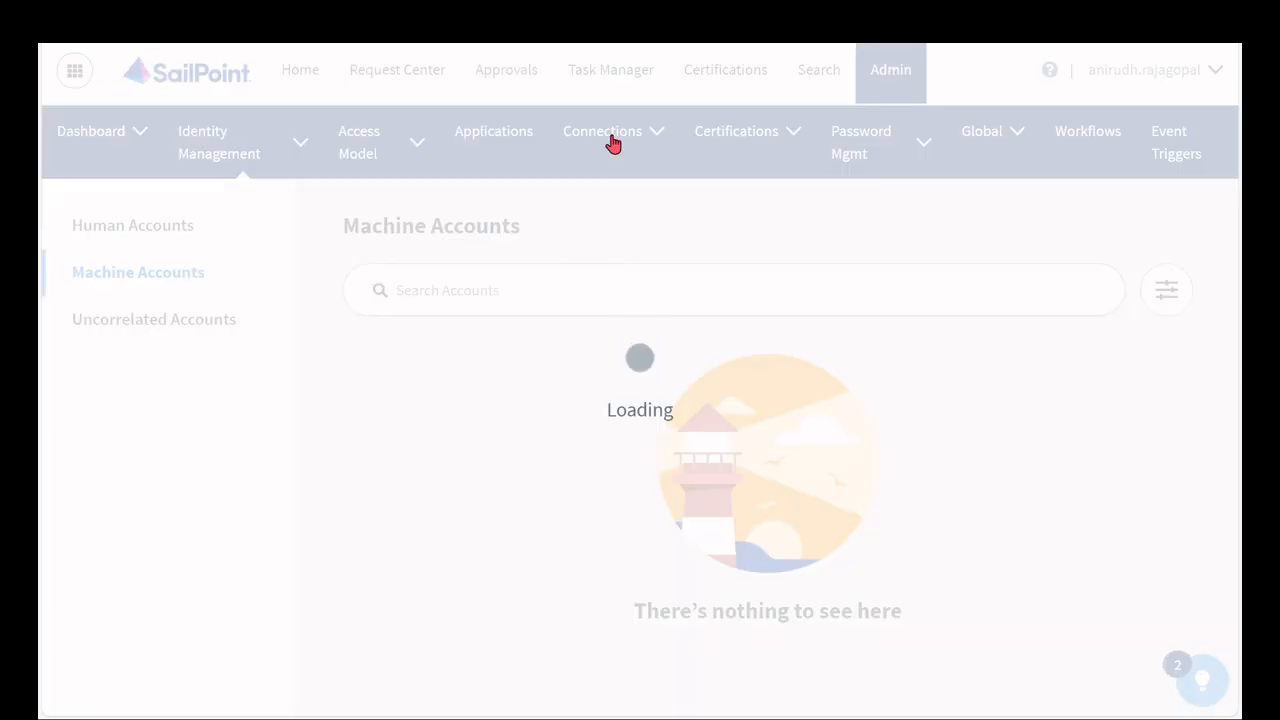
pyautogui.moveTo(611, 142)
pyautogui.click(600, 177)
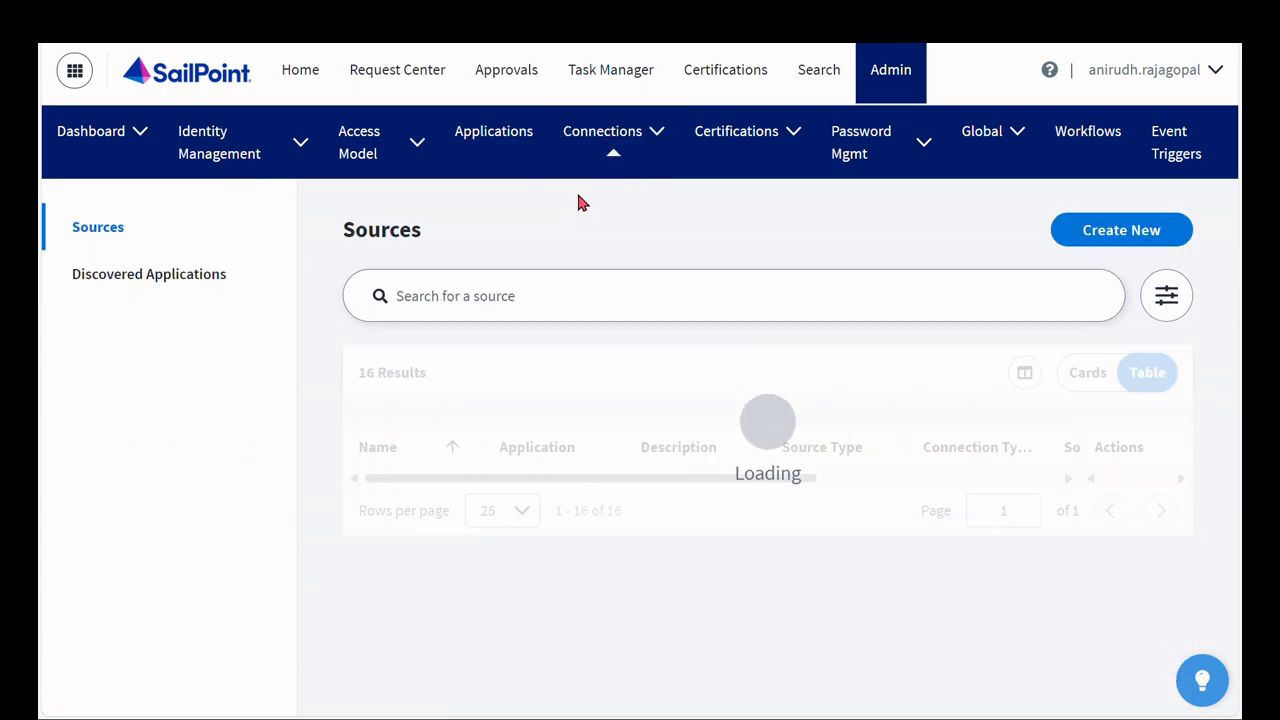
pyautogui.scroll(-7, 495, 405)
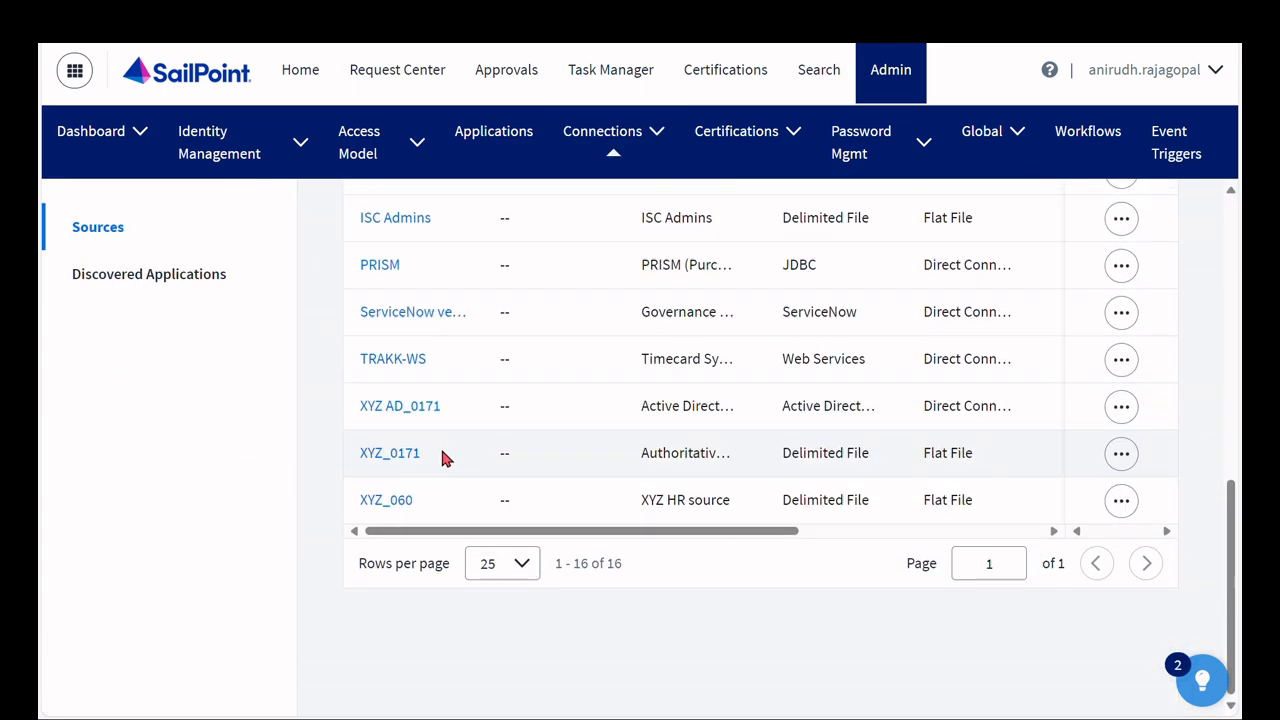
pyautogui.click(401, 404)
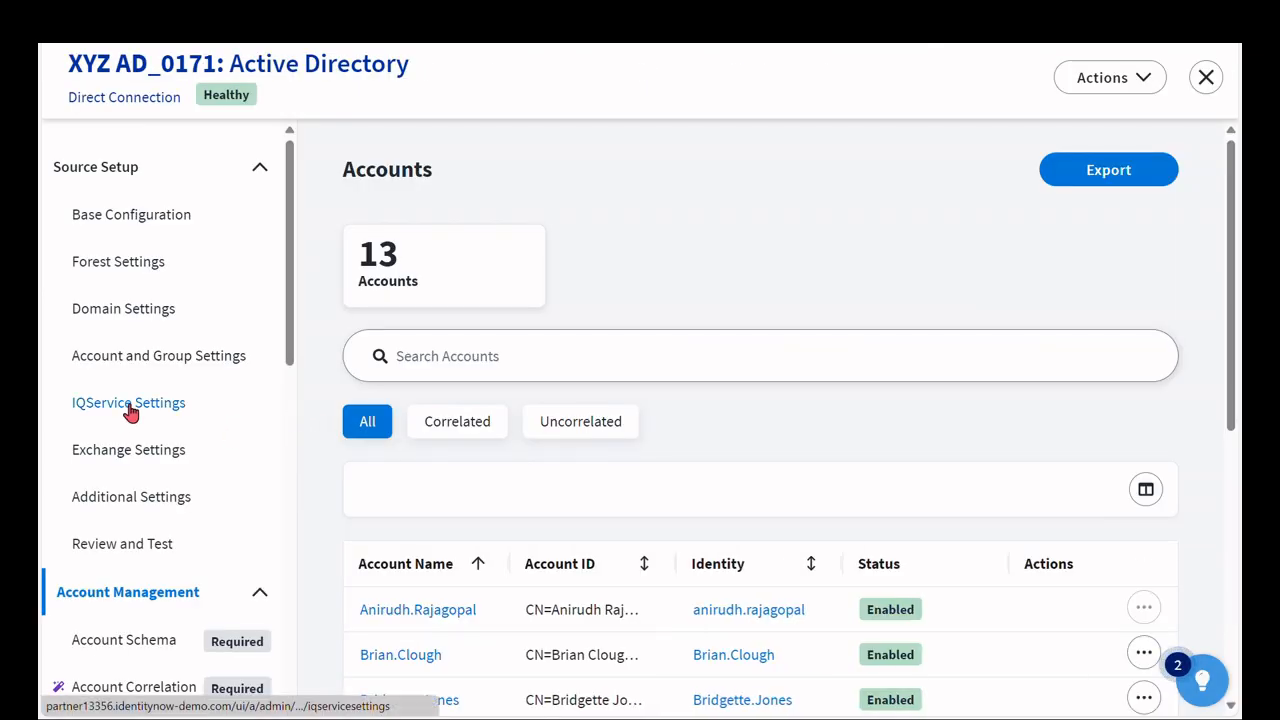
# - Open the first human account in the source's Accounts list to review its native identity, and go back to the list
pyautogui.scroll(-4, 130, 410)
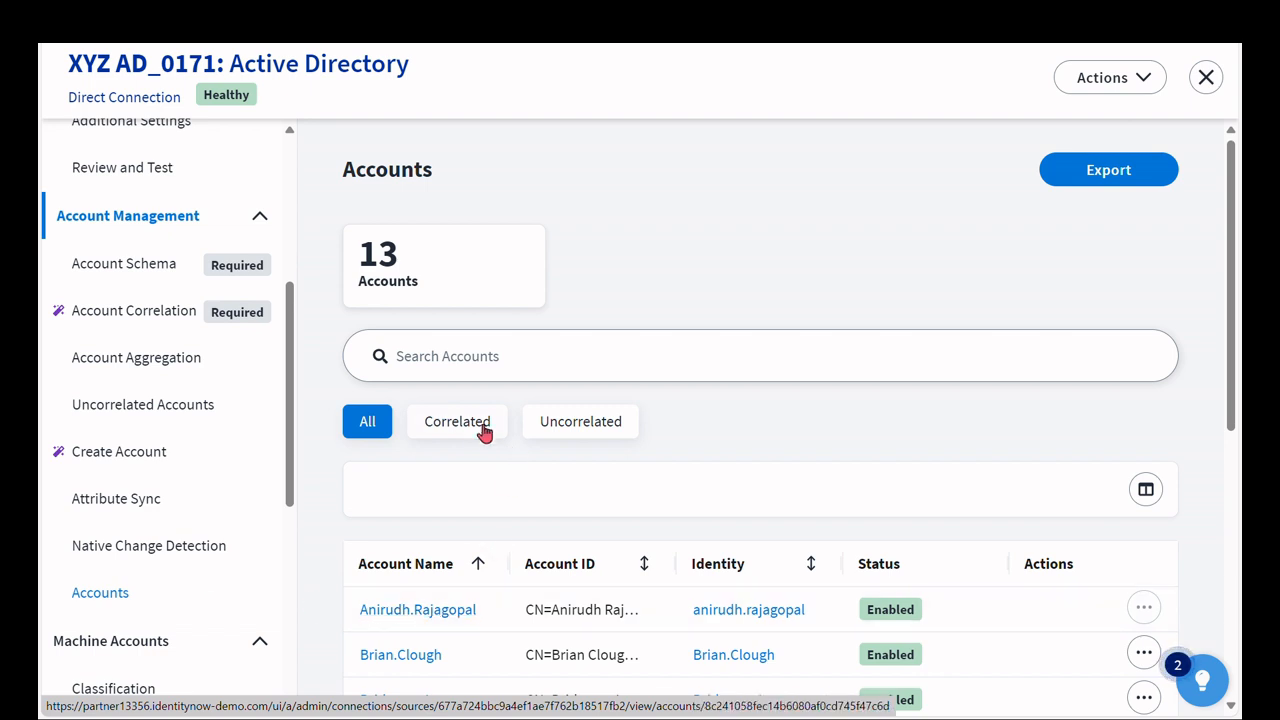
pyautogui.scroll(-1, 460, 400)
pyautogui.scroll(-1, 455, 380)
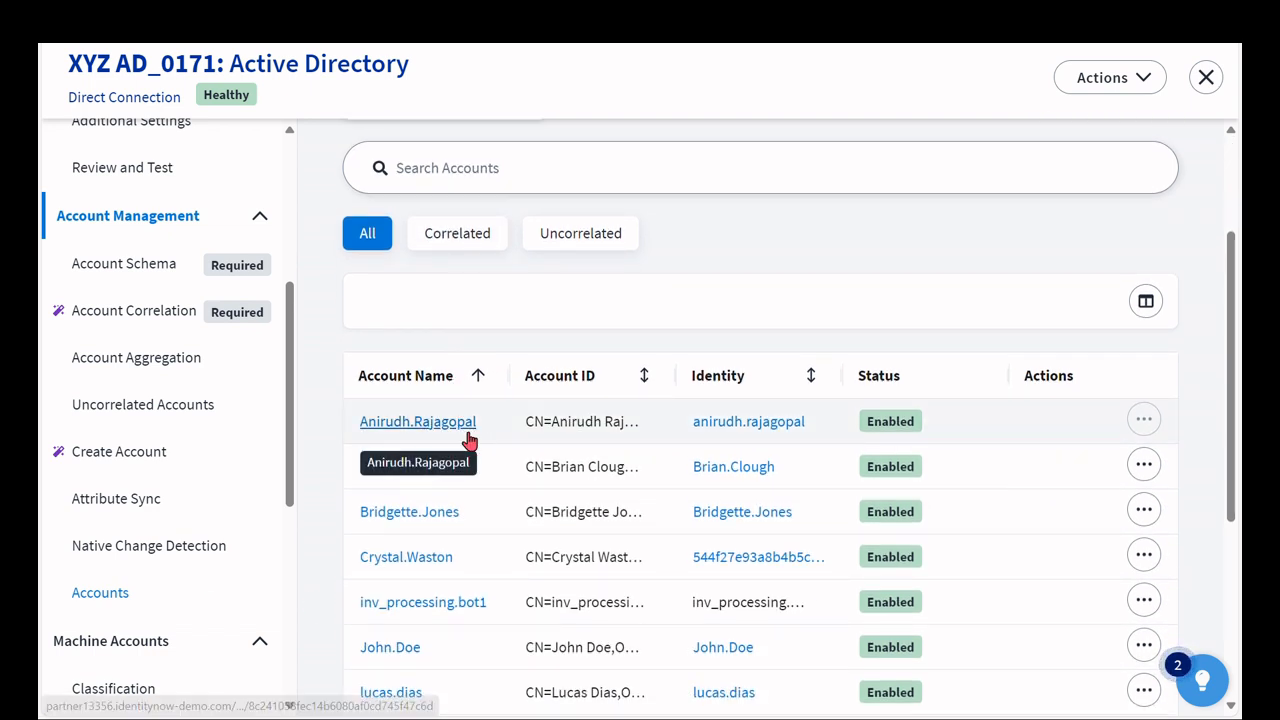
pyautogui.scroll(1, 471, 442)
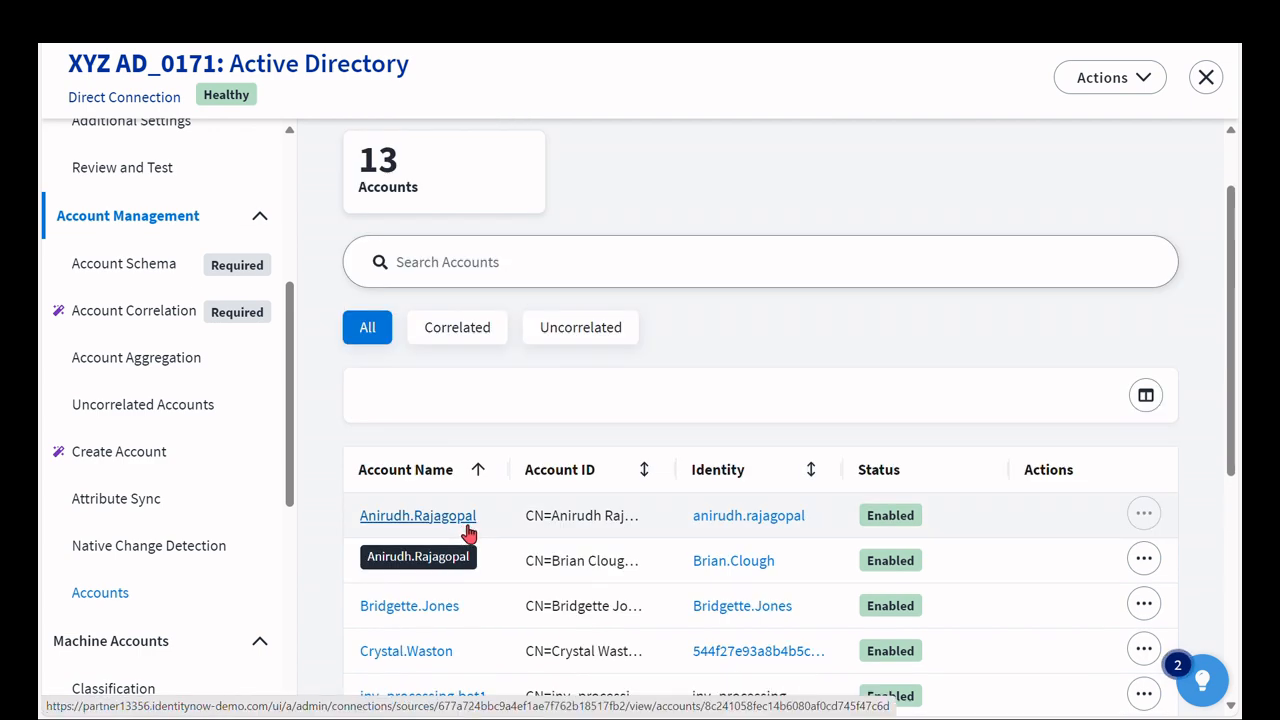
pyautogui.click(466, 520)
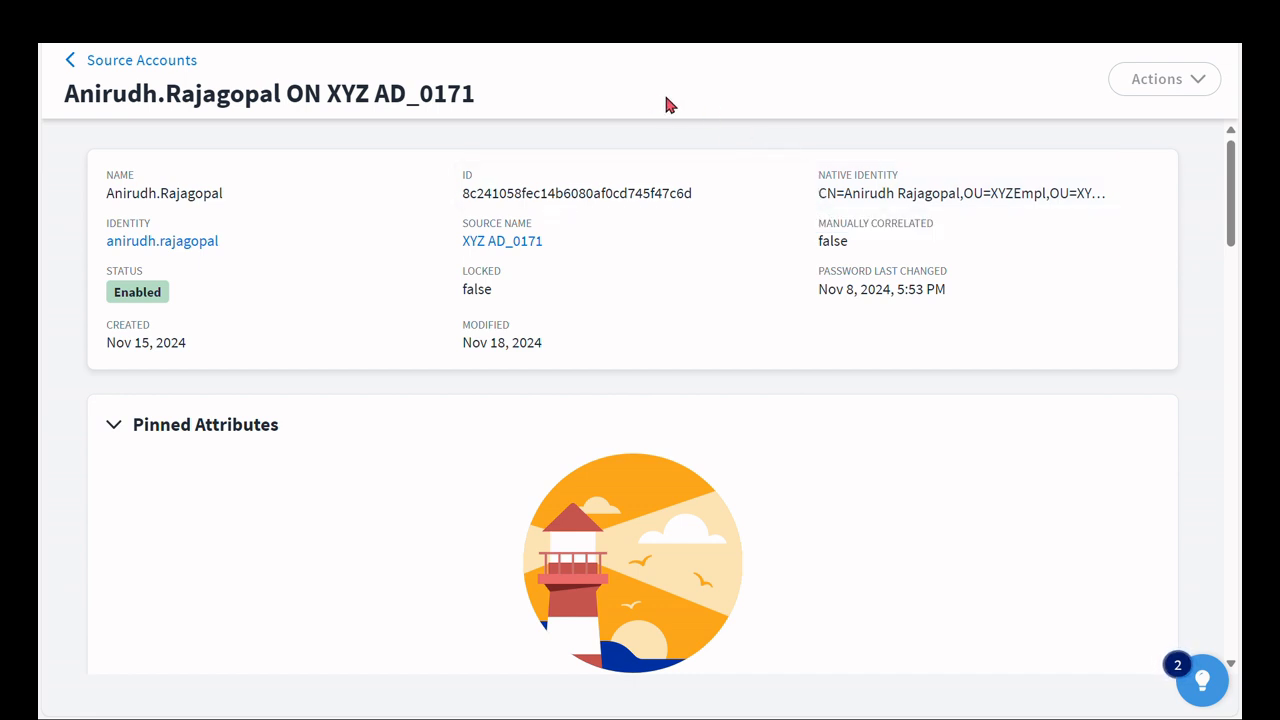
pyautogui.click(157, 61)
# - Set the Account to Account owner mapping to account attribute manager matched on nativeIdentity, and save the mappings
pyautogui.scroll(-6, 145, 476)
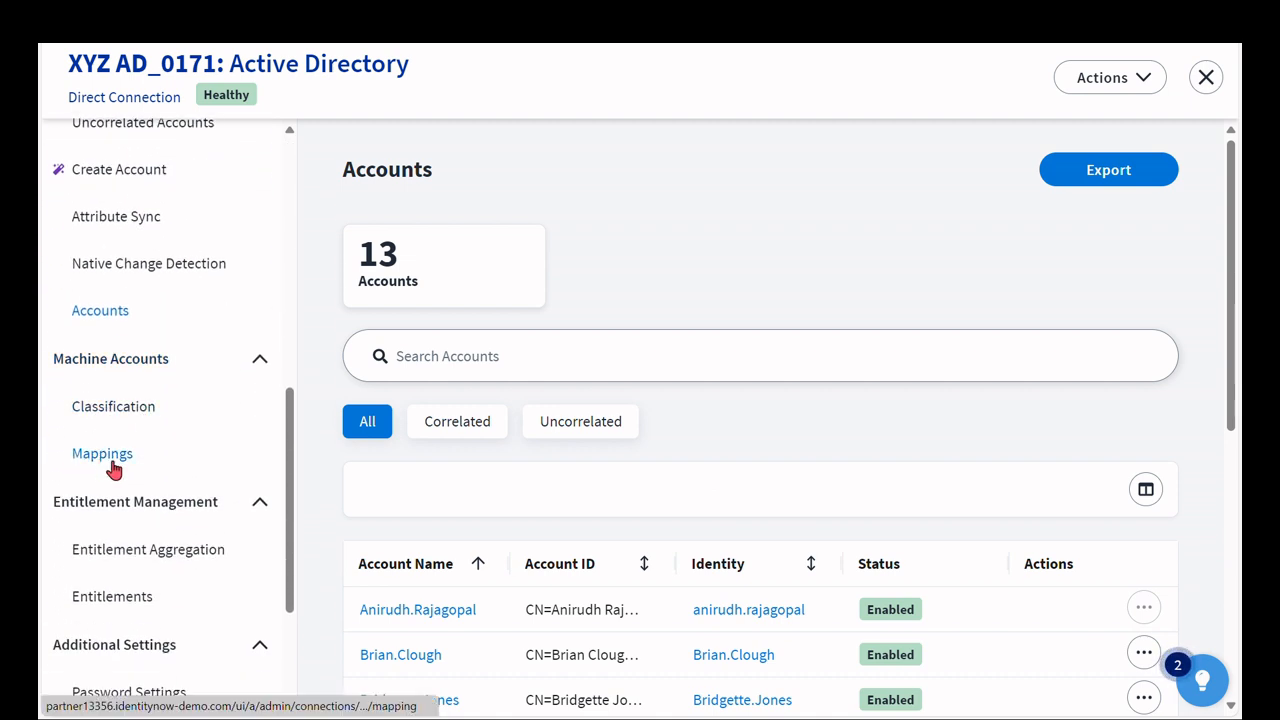
pyautogui.click(110, 465)
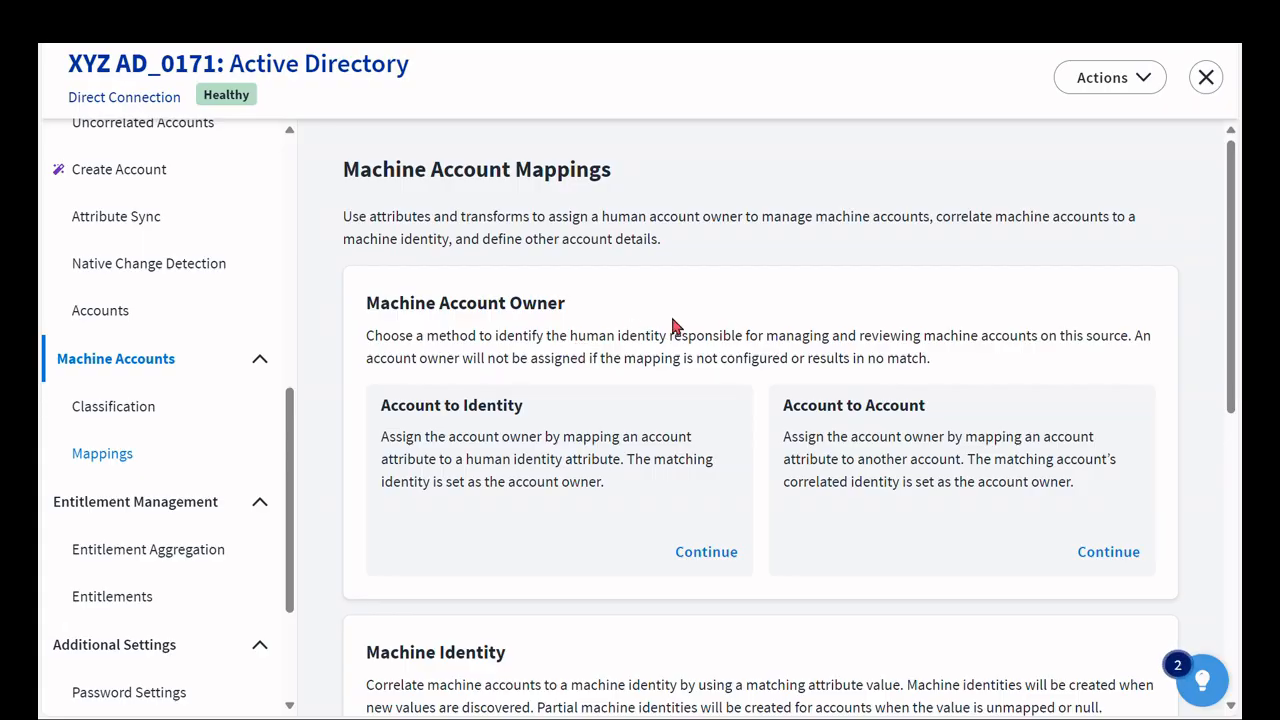
pyautogui.click(1108, 553)
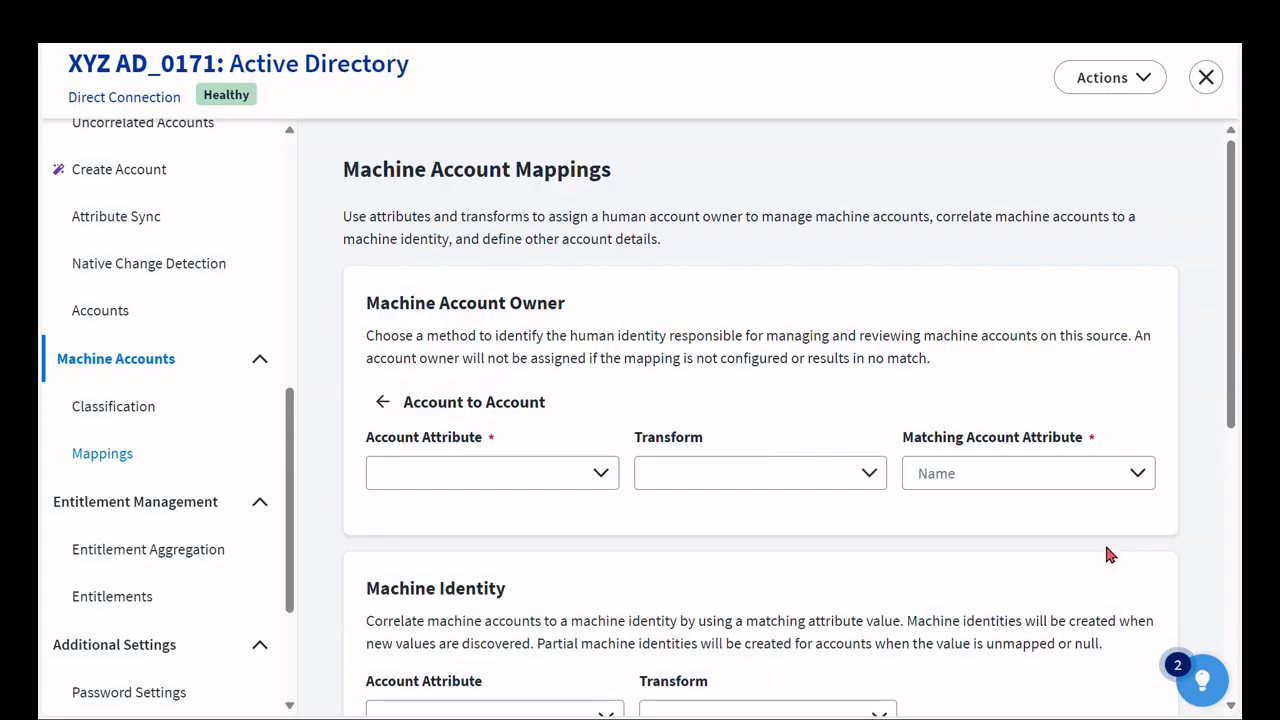
pyautogui.click(601, 478)
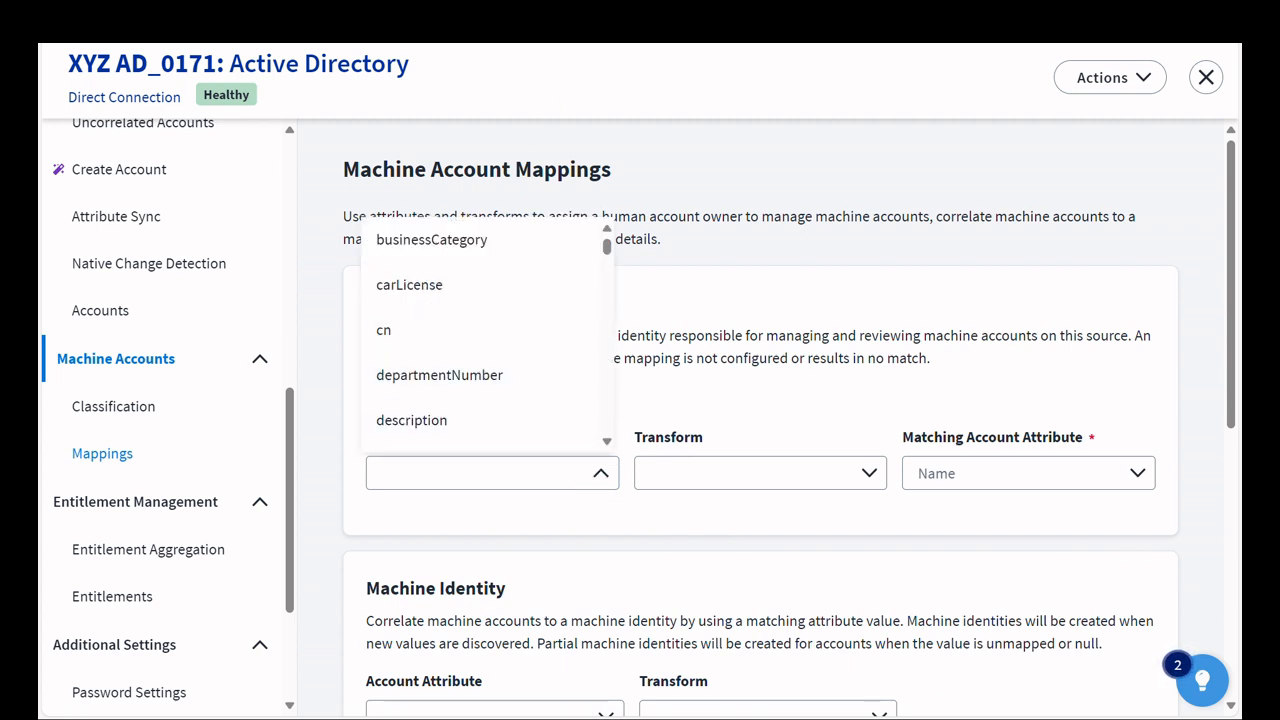
pyautogui.scroll(-5, 491, 351)
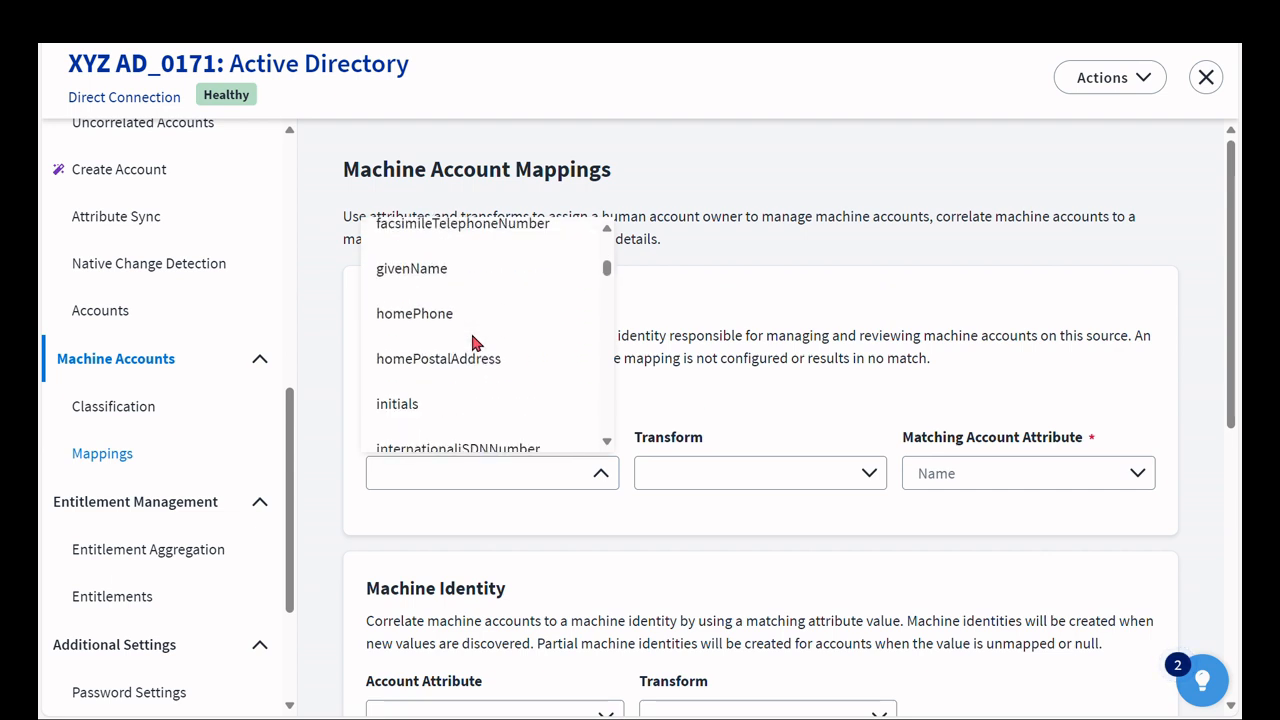
pyautogui.scroll(-2, 474, 338)
pyautogui.click(449, 393)
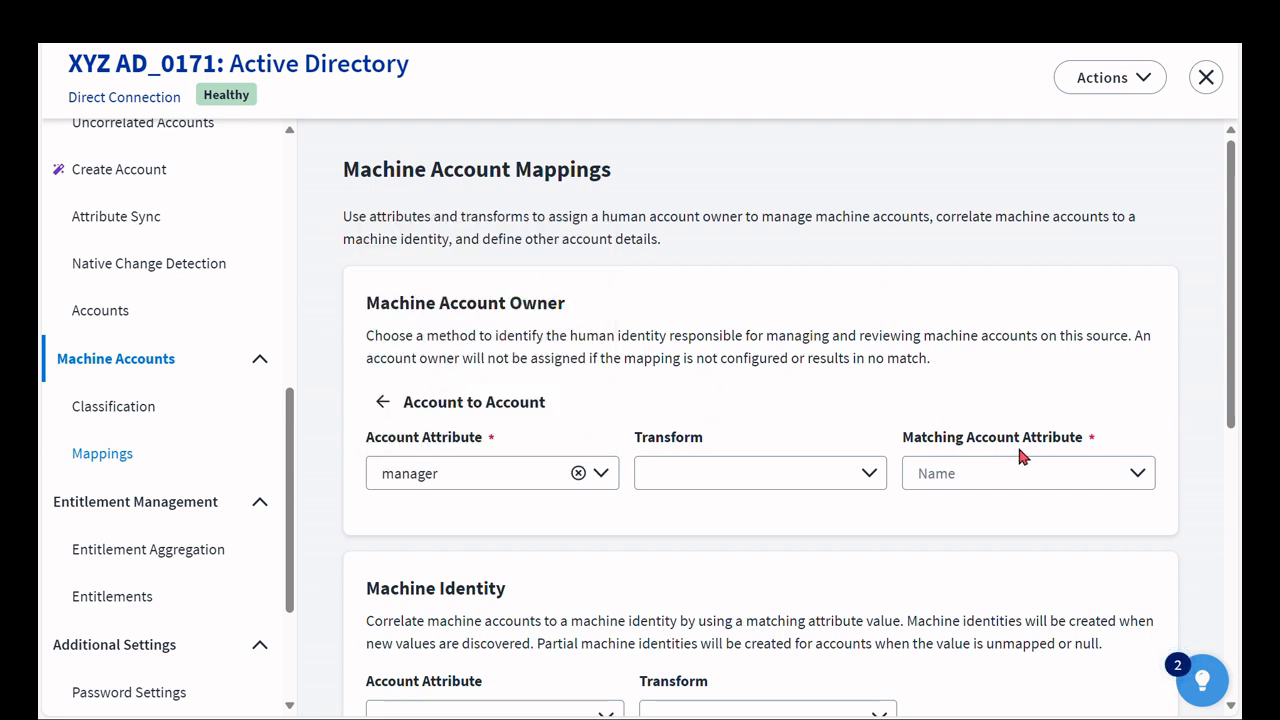
pyautogui.click(1134, 479)
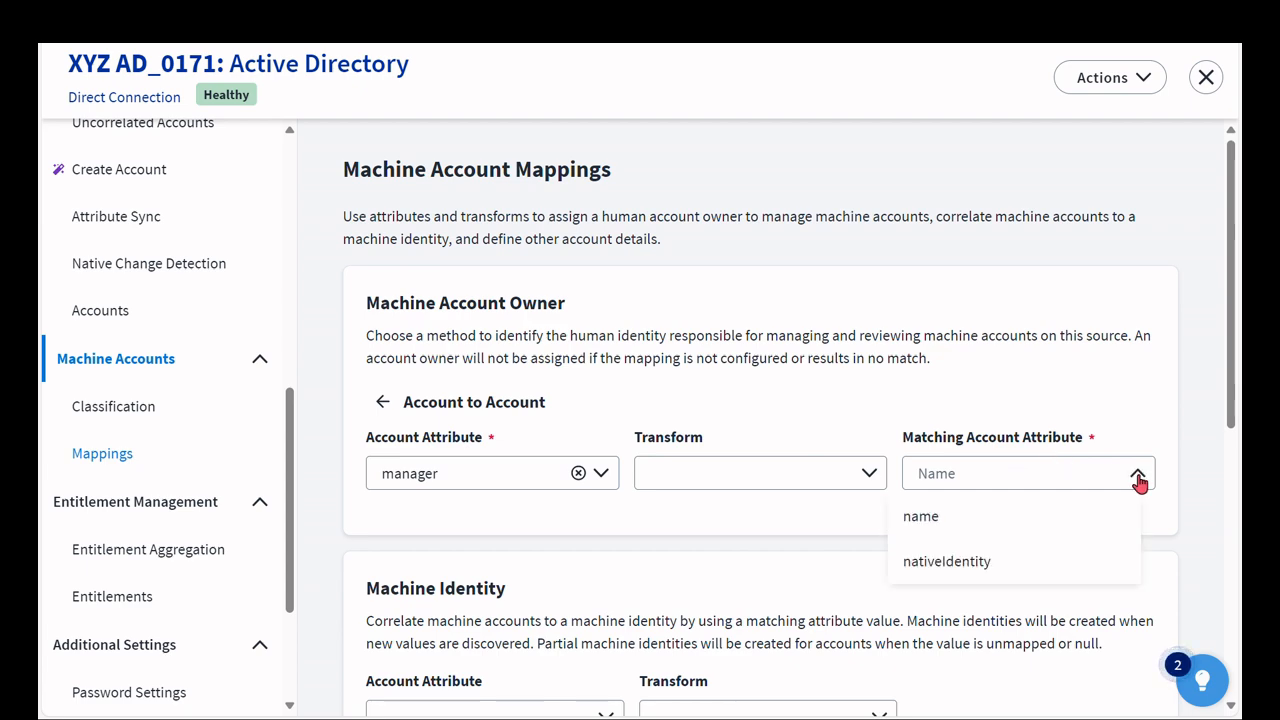
pyautogui.click(952, 561)
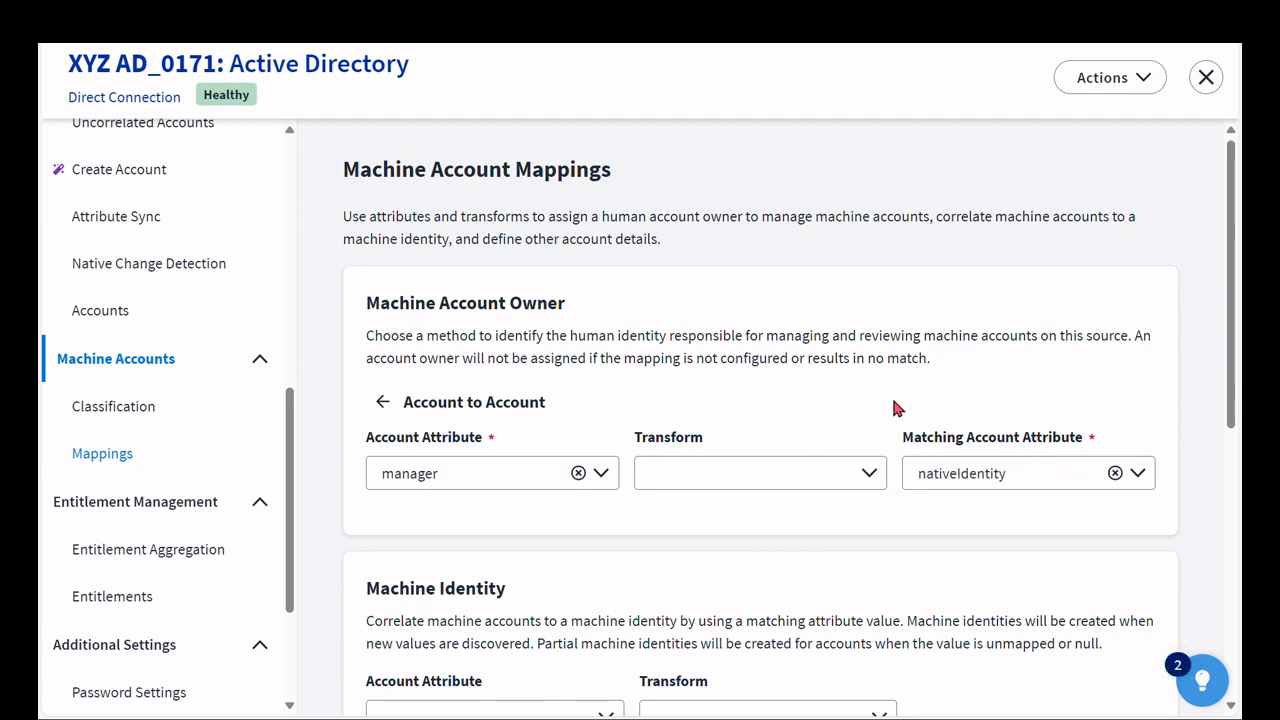
pyautogui.scroll(-5, 893, 400)
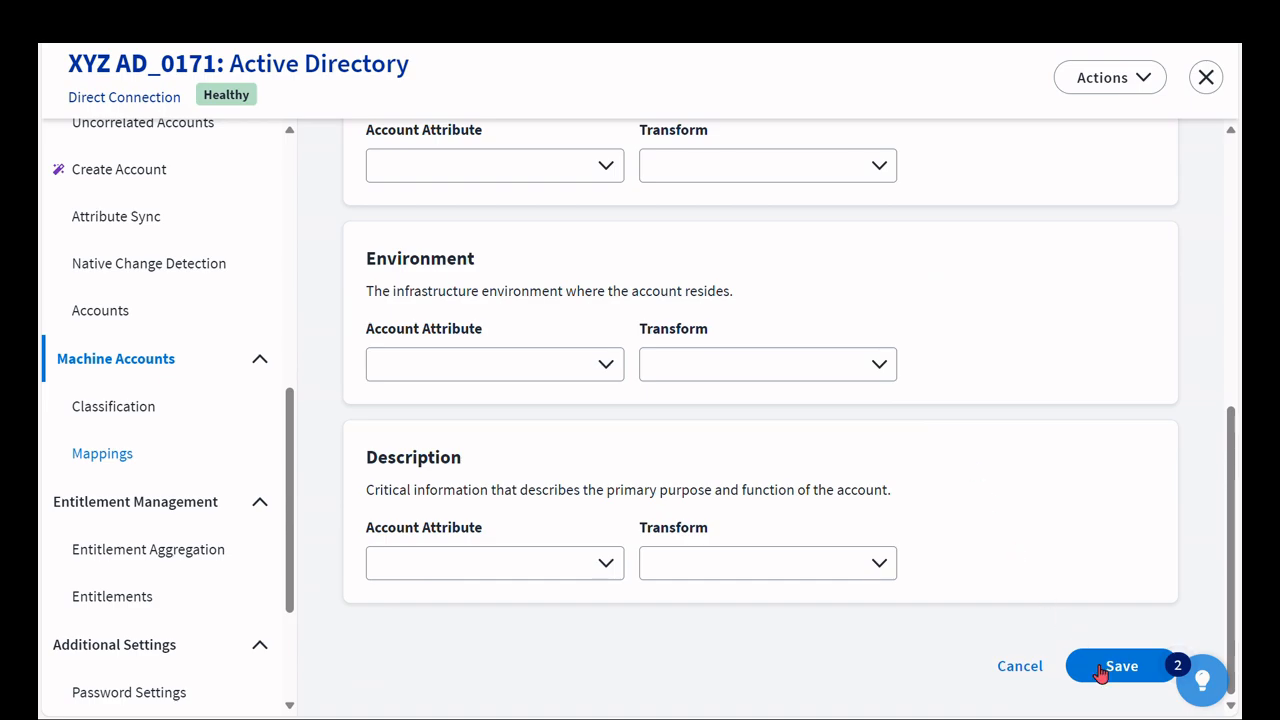
pyautogui.click(1100, 673)
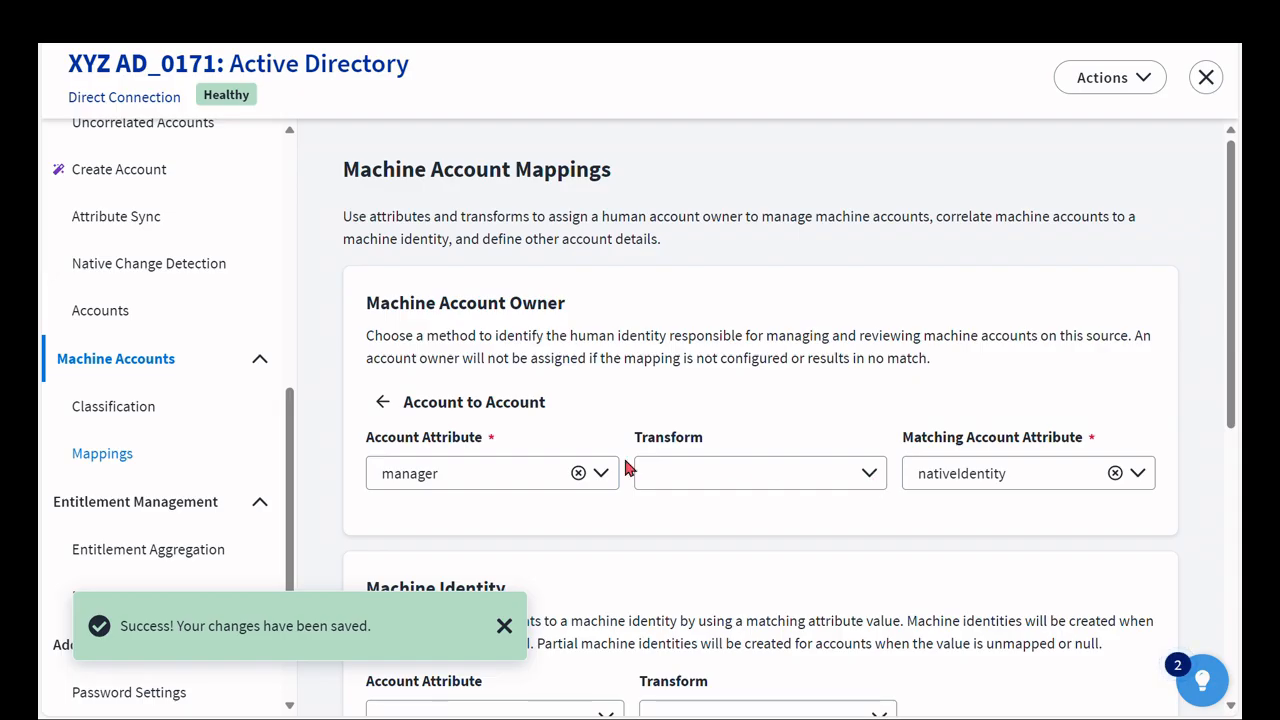
# - Rerun Process Classification on the source's Classification page and close the source
pyautogui.click(127, 410)
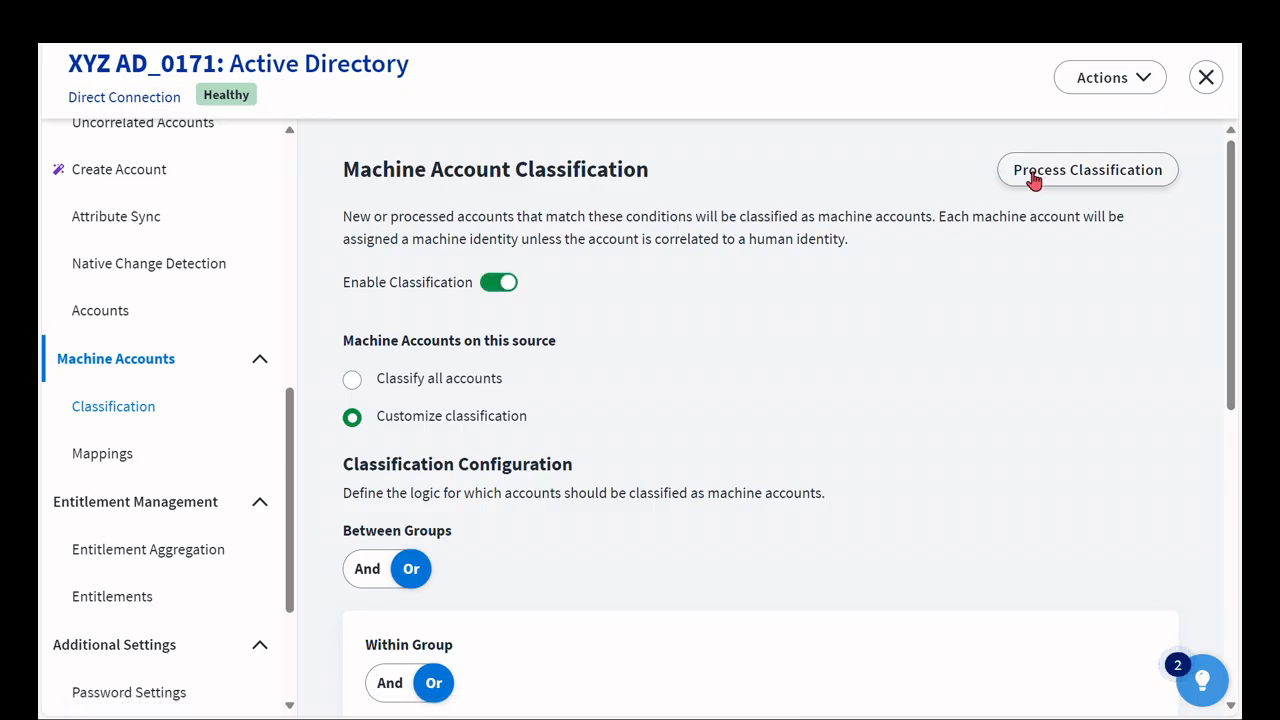
pyautogui.click(1034, 180)
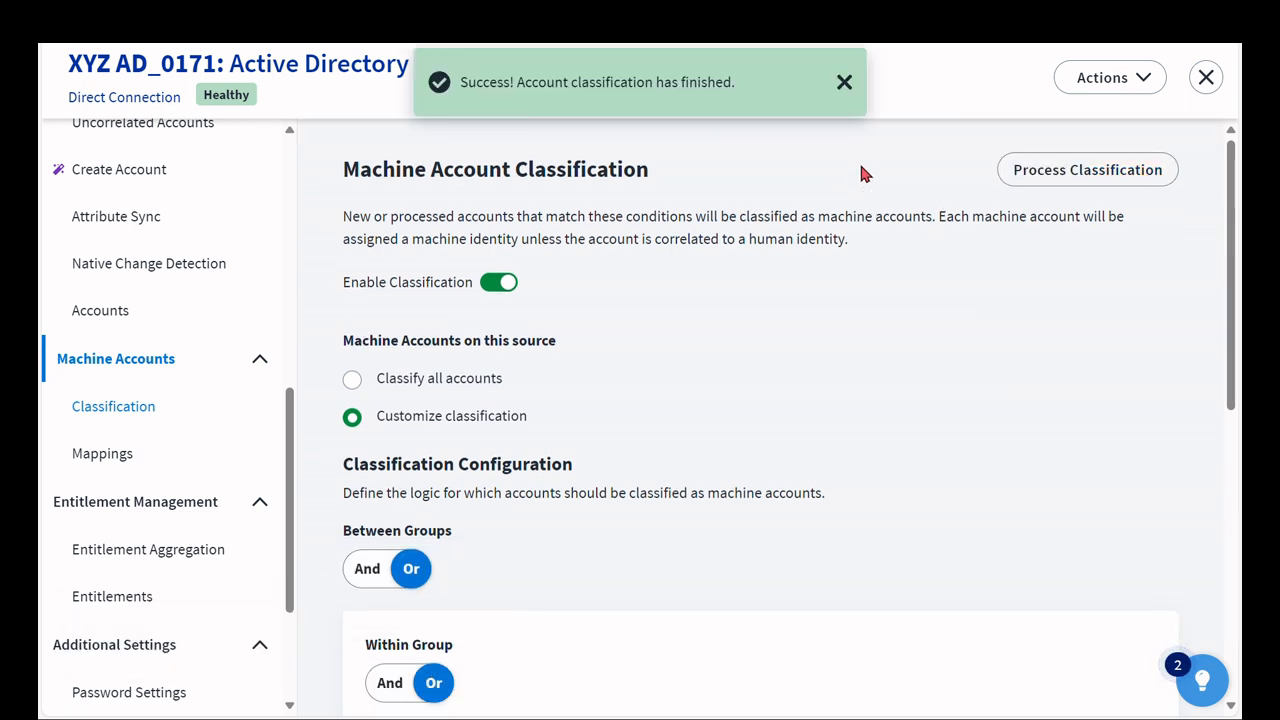
pyautogui.click(850, 86)
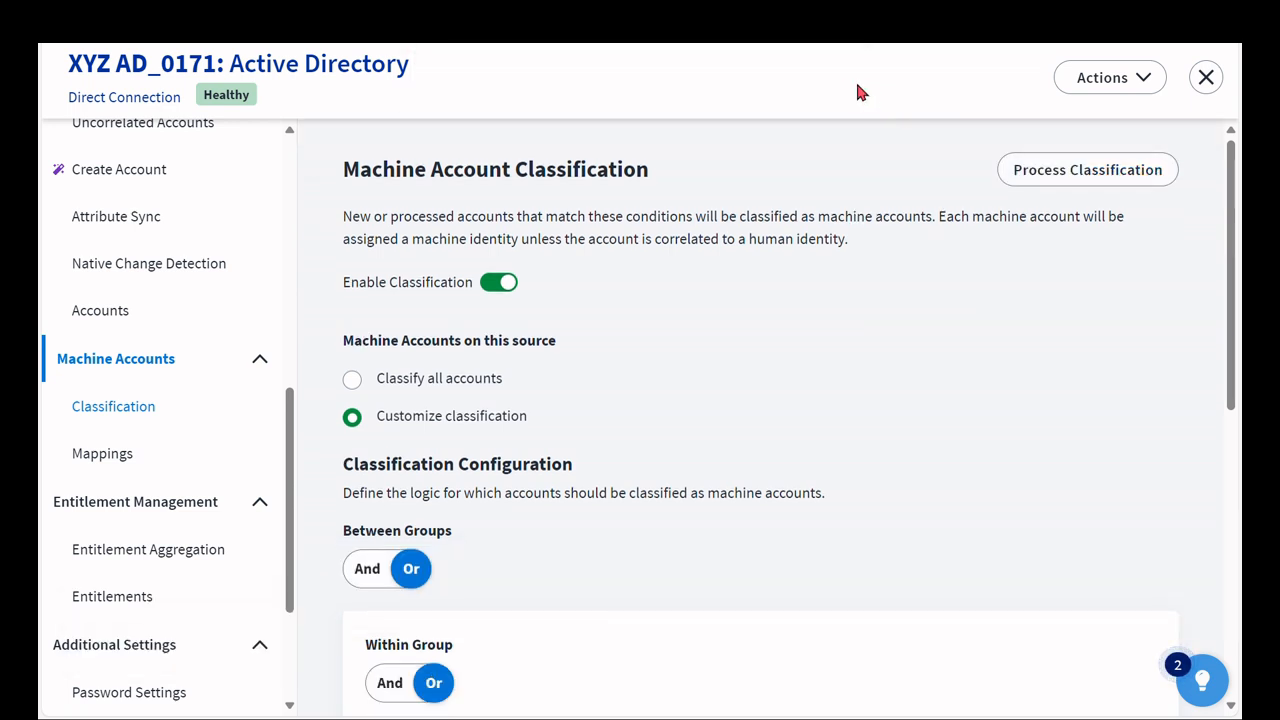
pyautogui.click(1207, 79)
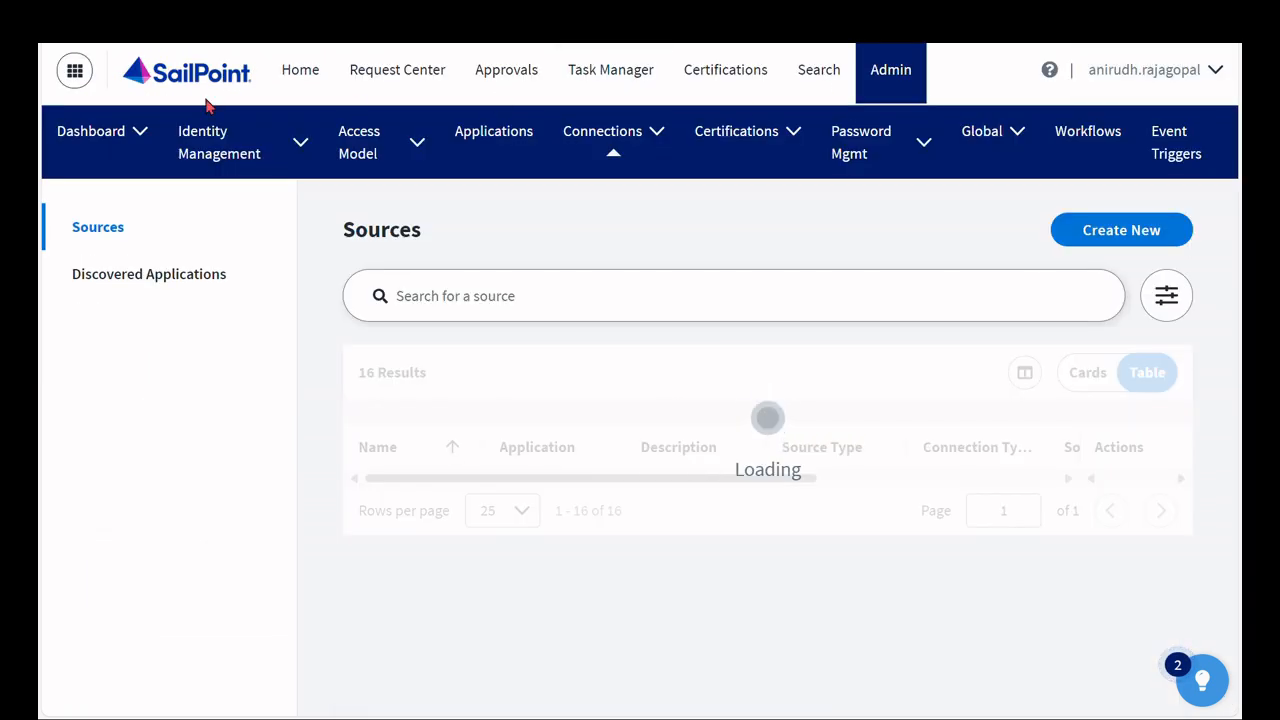
# - Open Machine Accounts under Identity Management accounts and widen the Account Owner column
pyautogui.click(301, 152)
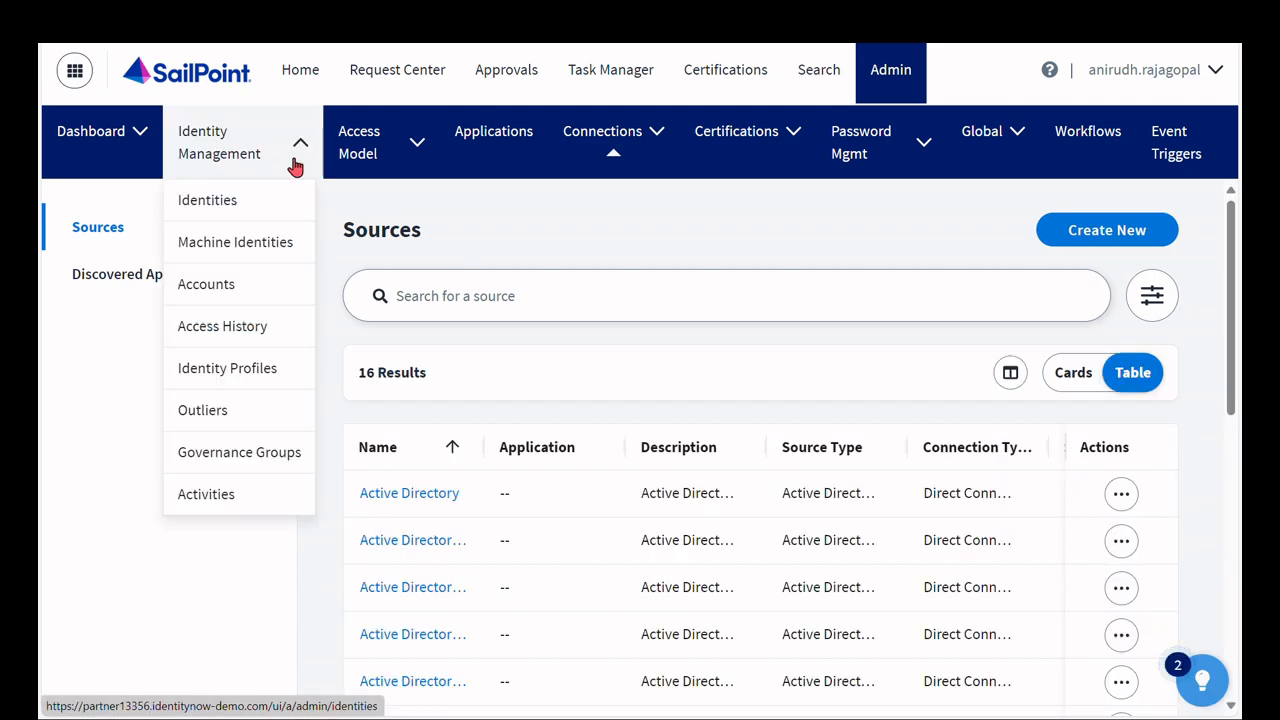
pyautogui.click(248, 287)
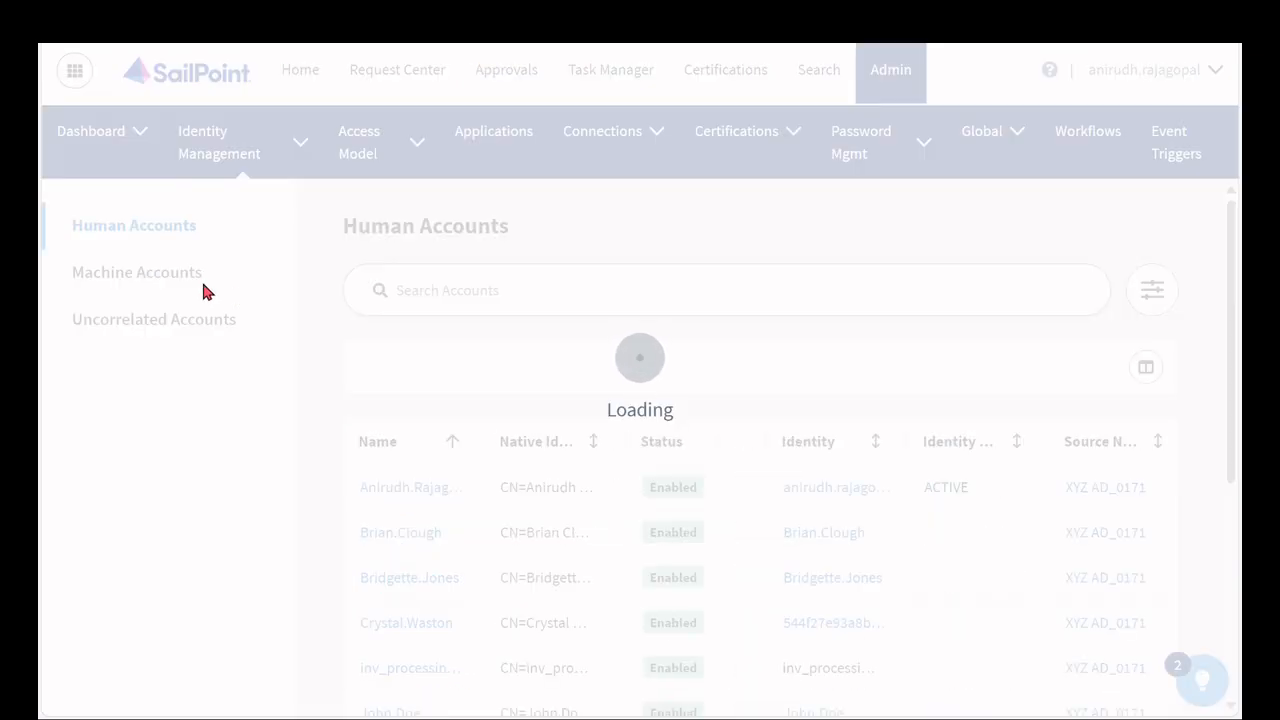
pyautogui.click(198, 278)
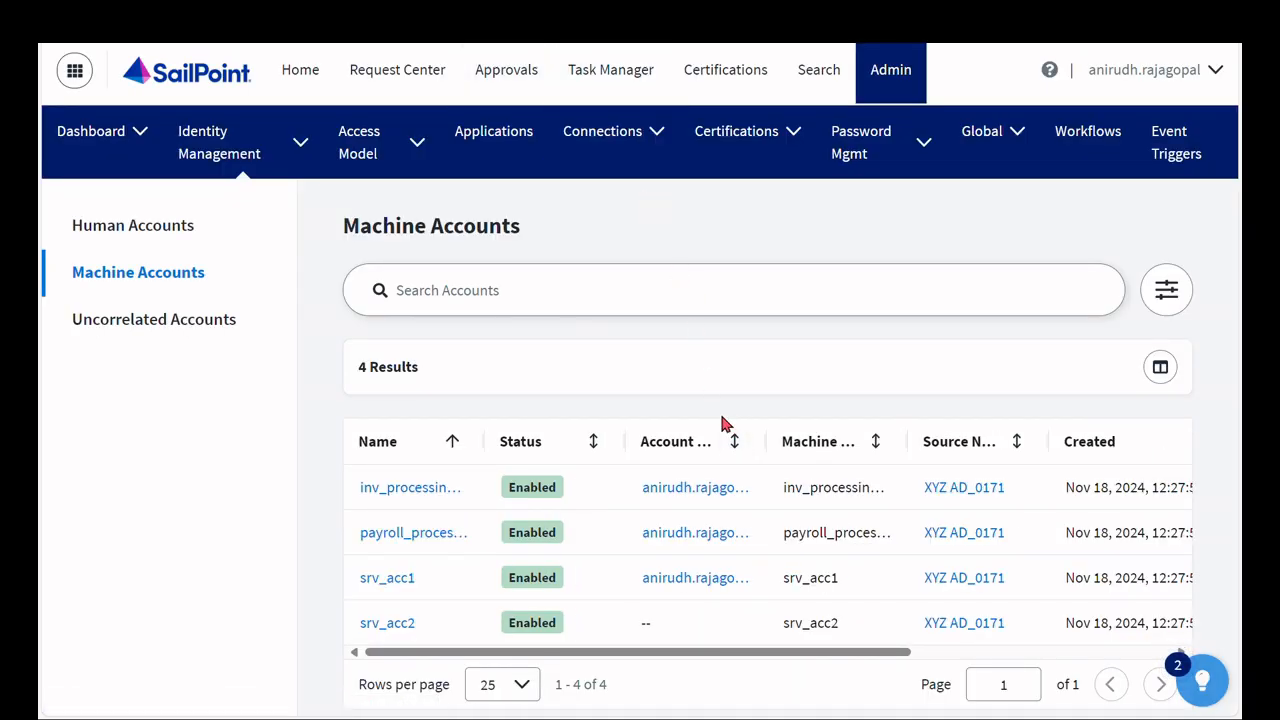
pyautogui.doubleClick(765, 441)
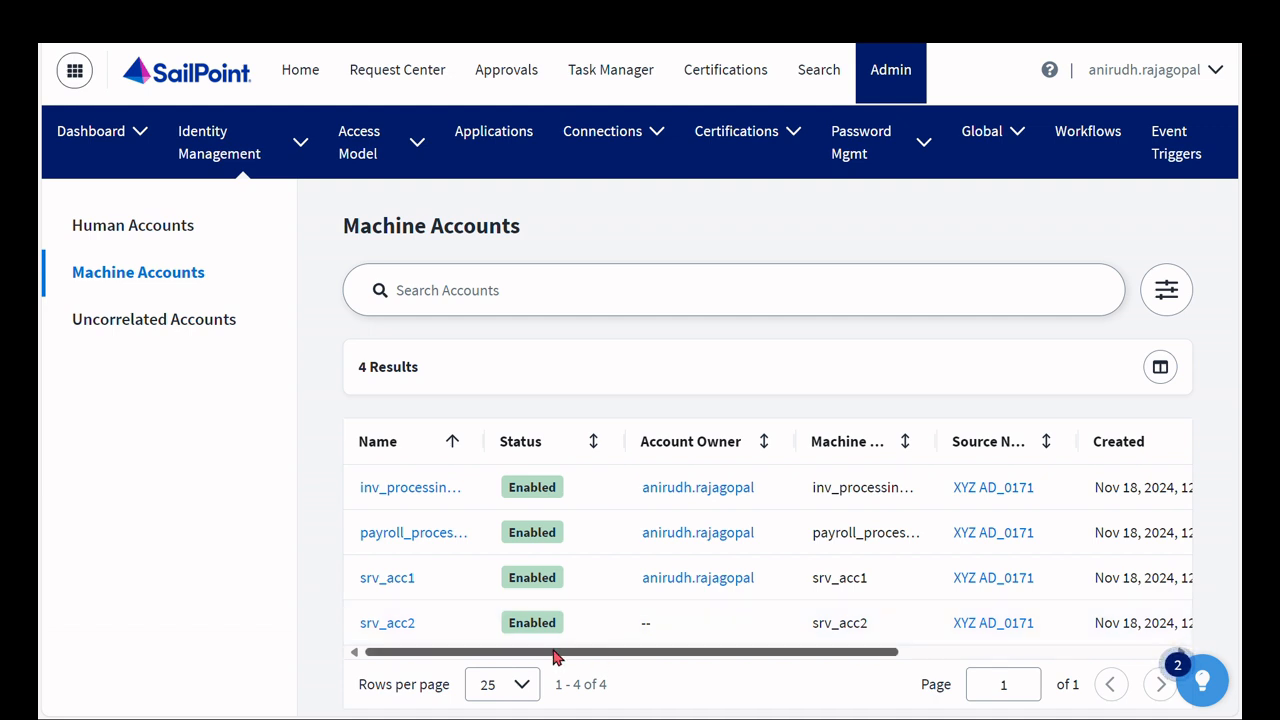
# - Update srv_acc2's account owner to the signed-in administrator's identity and apply the change
pyautogui.moveTo(557, 657); pyautogui.dragTo(866, 649)
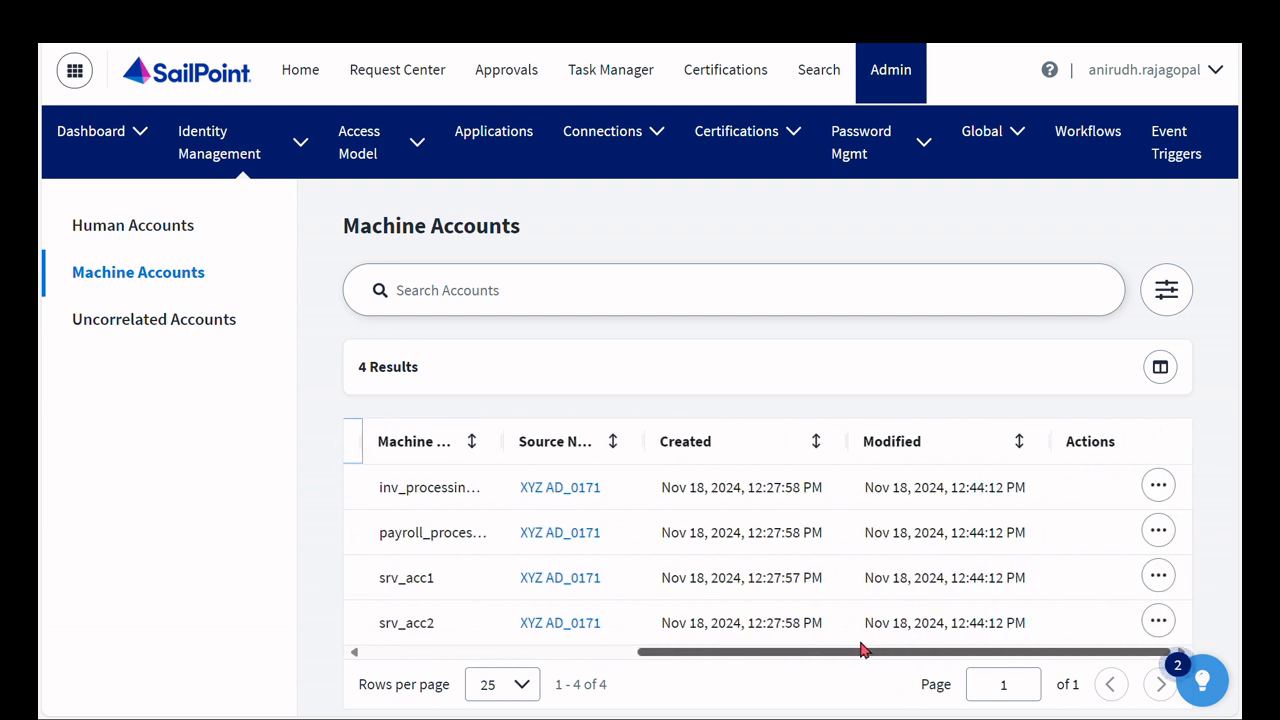
pyautogui.click(1158, 623)
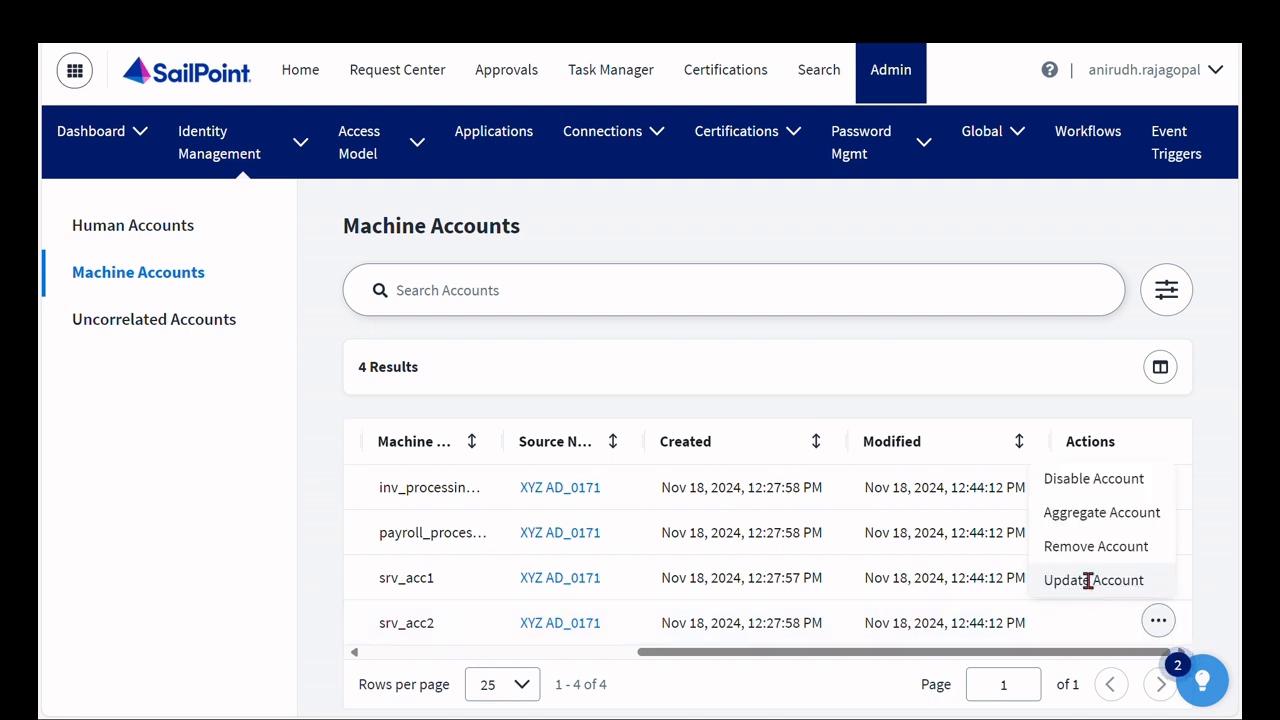
pyautogui.click(1089, 582)
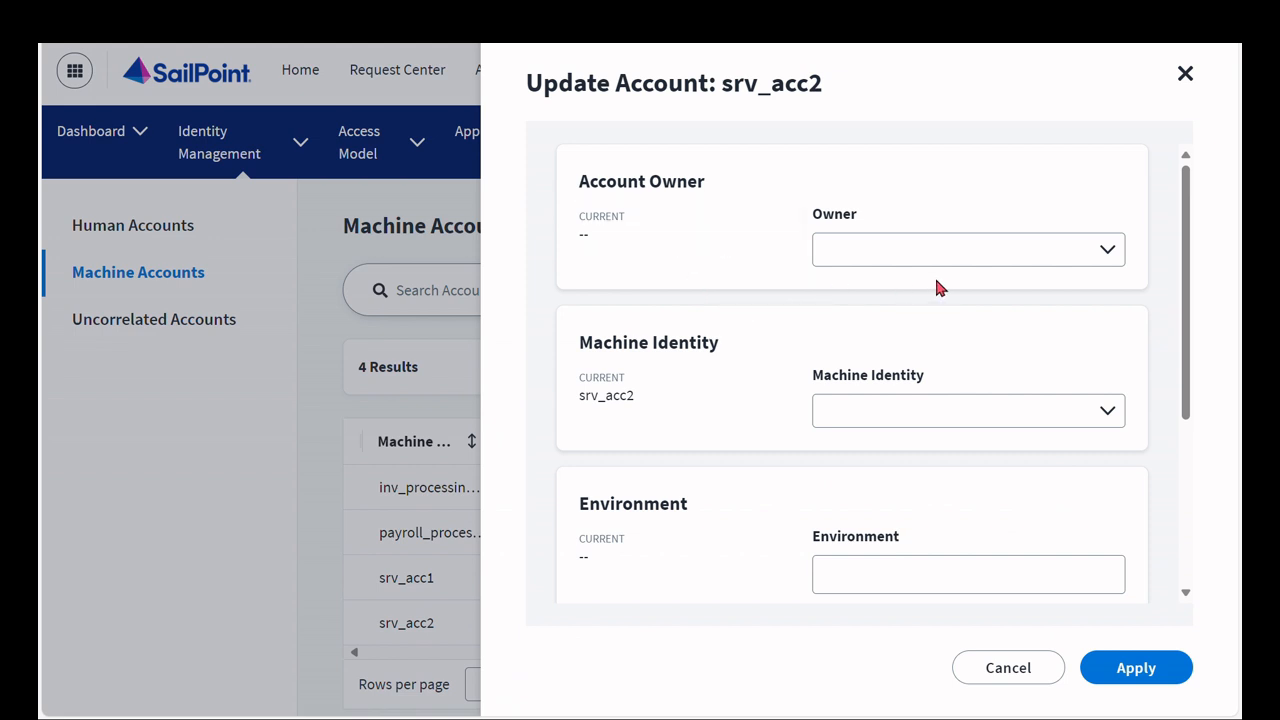
pyautogui.click(1107, 250)
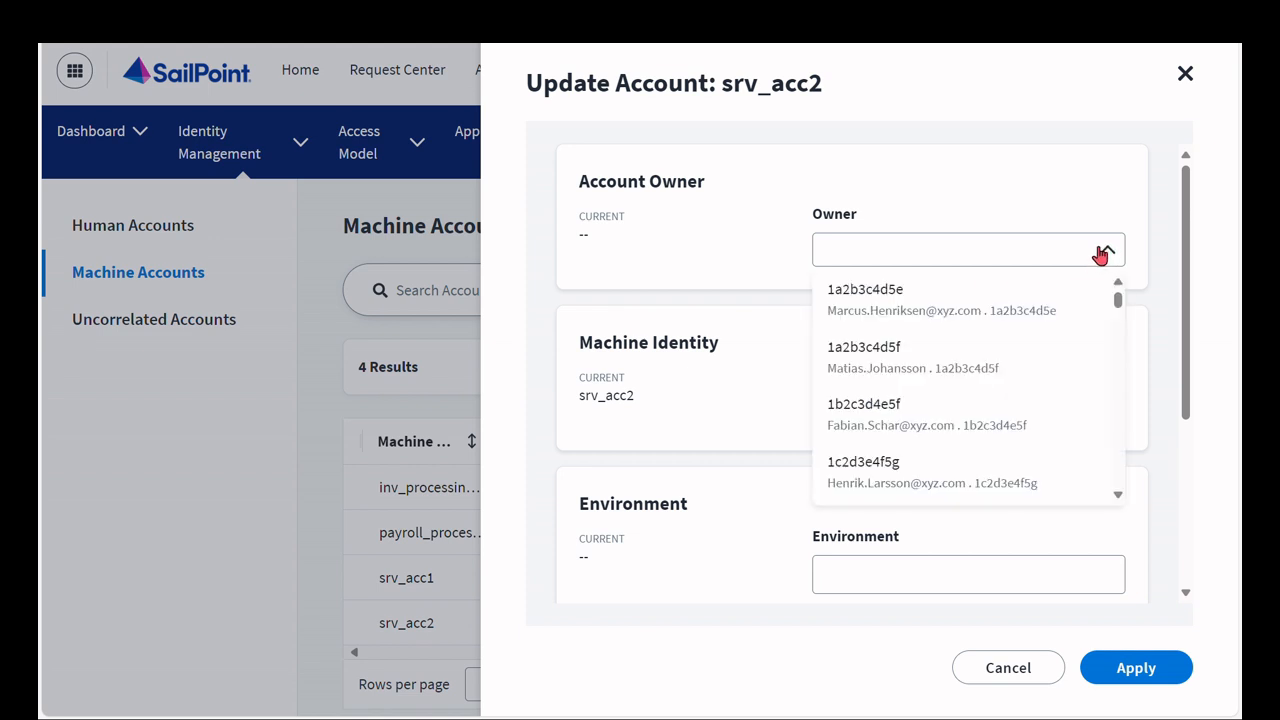
pyautogui.click(924, 252)
pyautogui.write('anirudh')
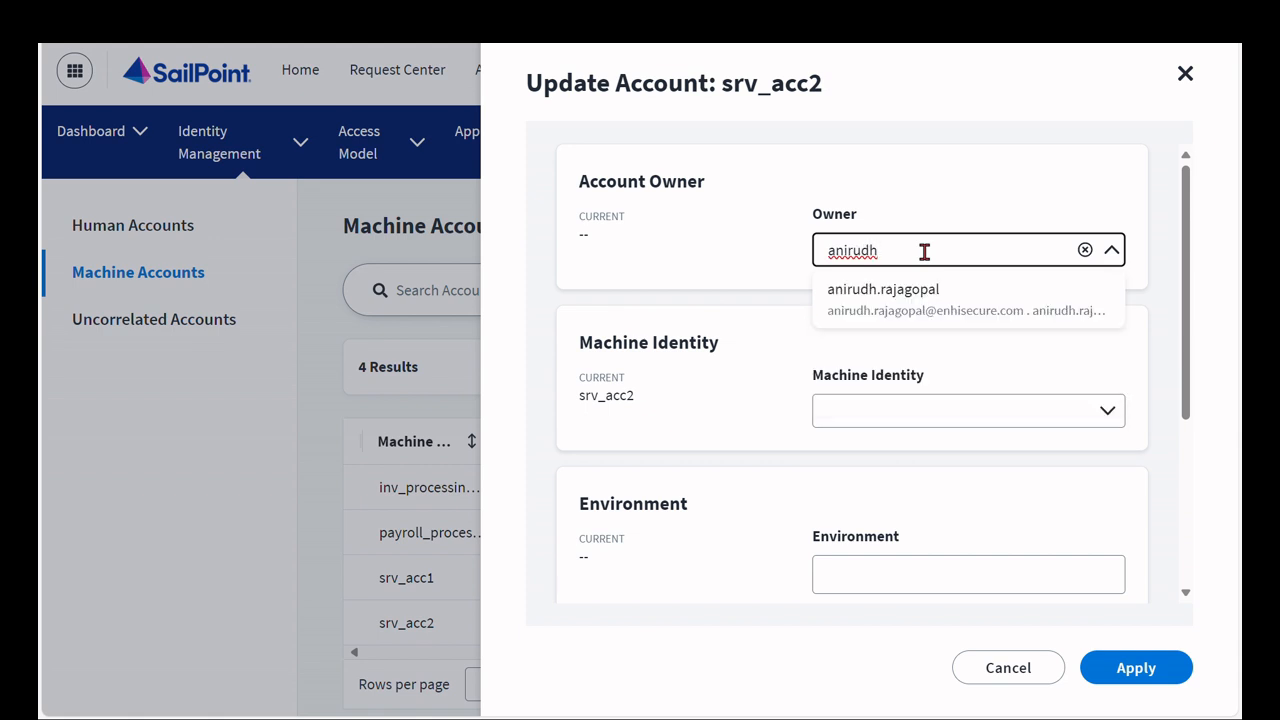
pyautogui.click(924, 299)
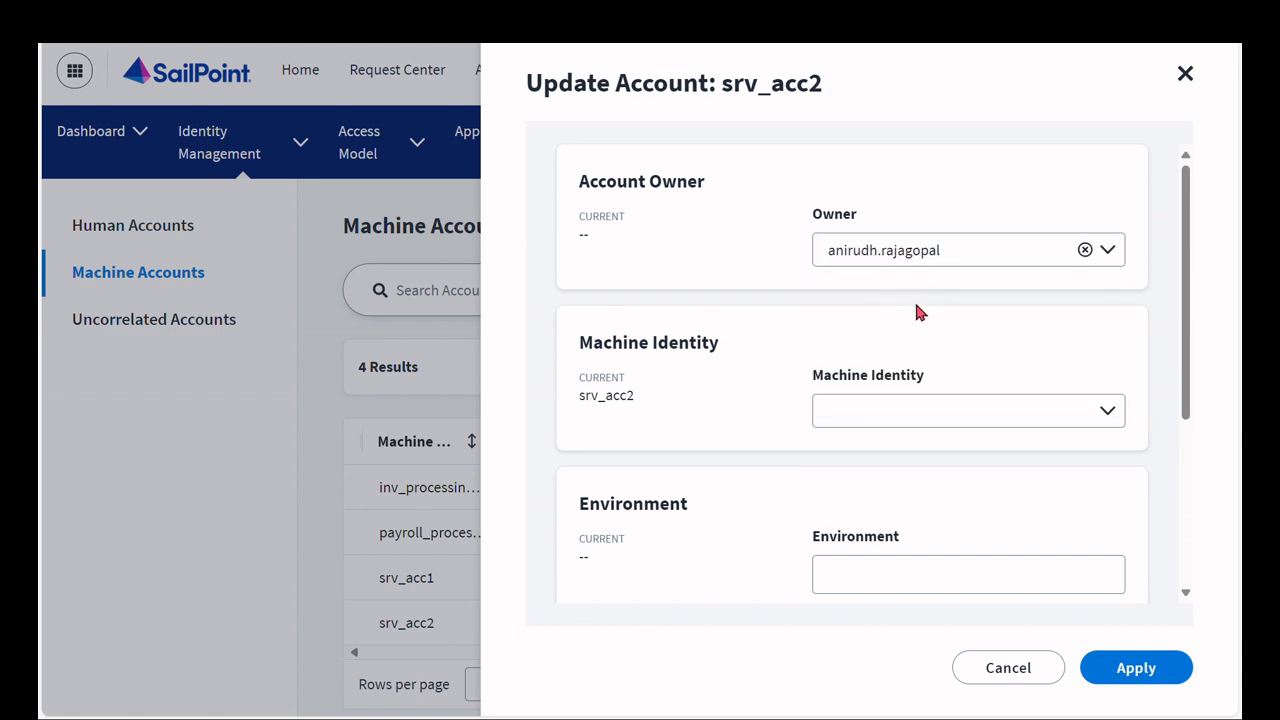
pyautogui.click(1148, 680)
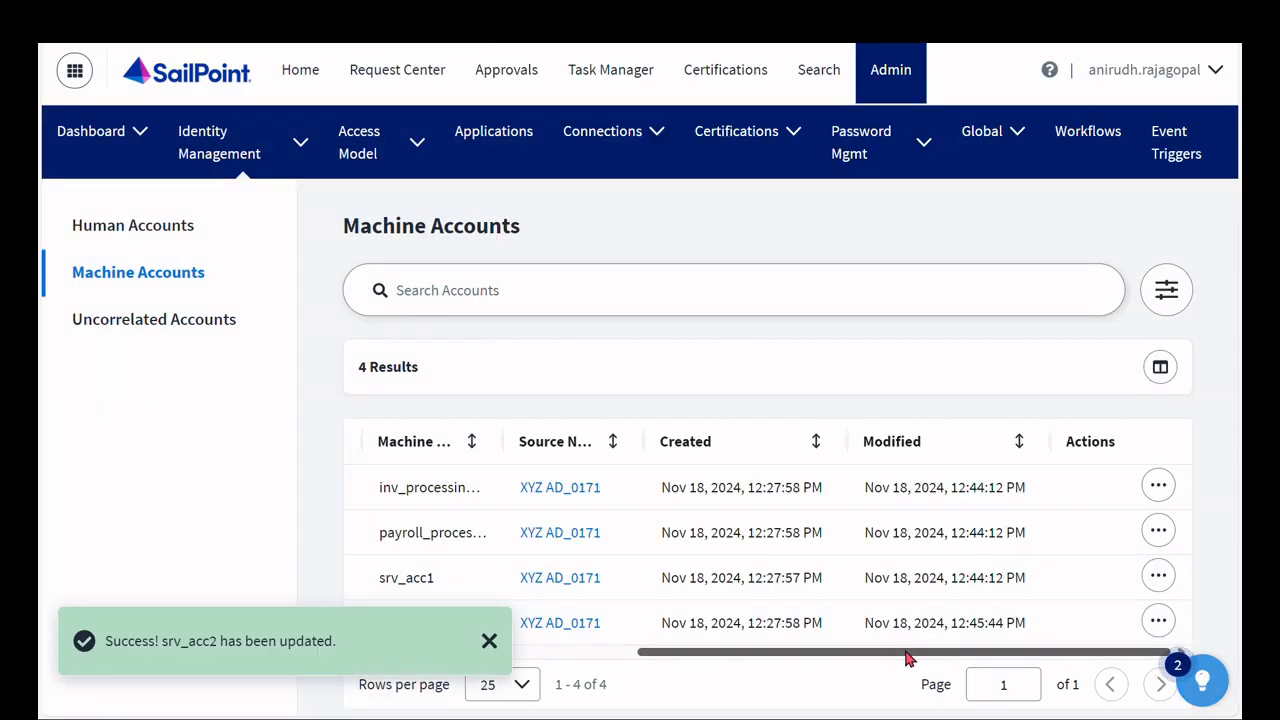
# - Create a new machine identity named Active Directory with business application Active Directory and save it
pyautogui.moveTo(908, 658); pyautogui.dragTo(586, 660)
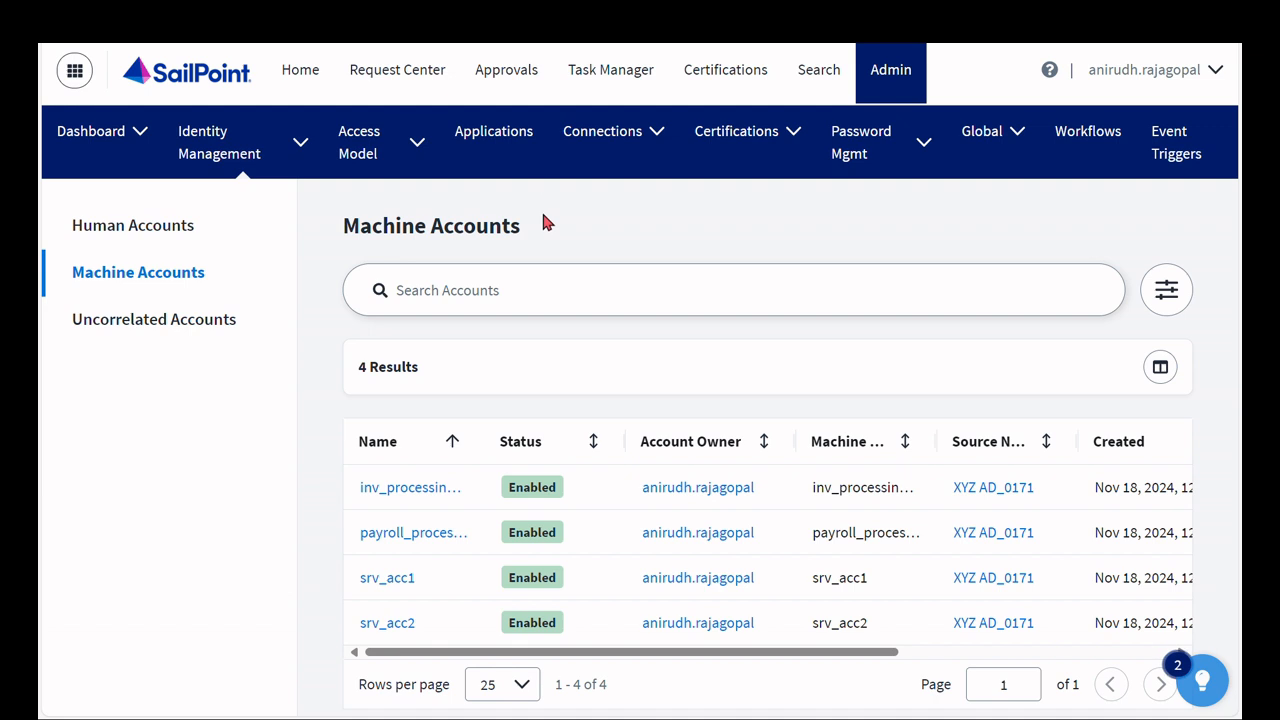
pyautogui.click(298, 150)
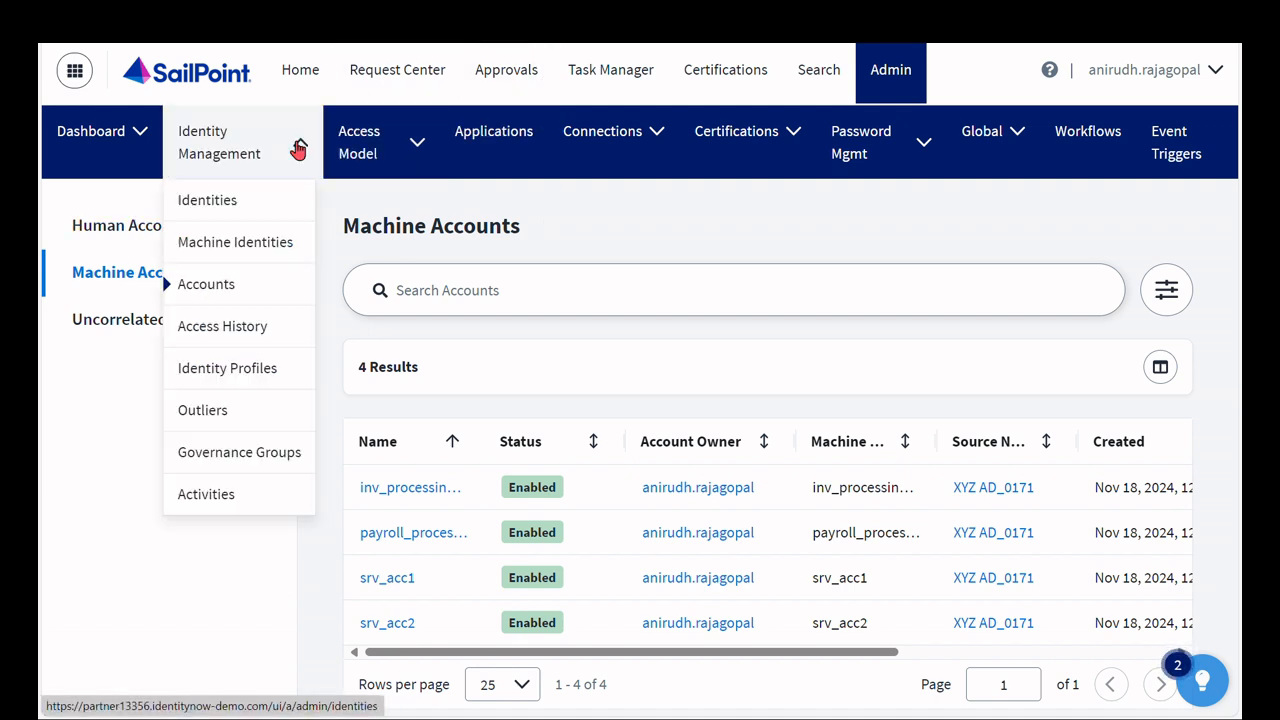
pyautogui.click(250, 256)
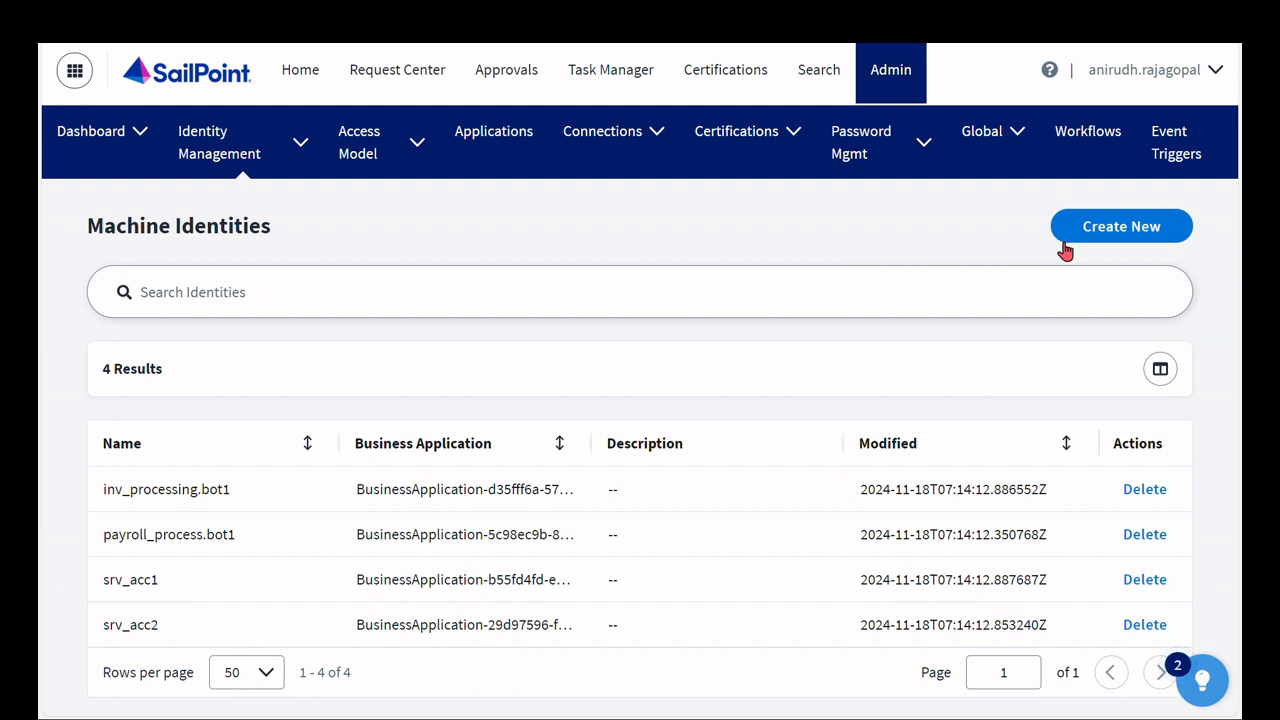
pyautogui.click(1120, 244)
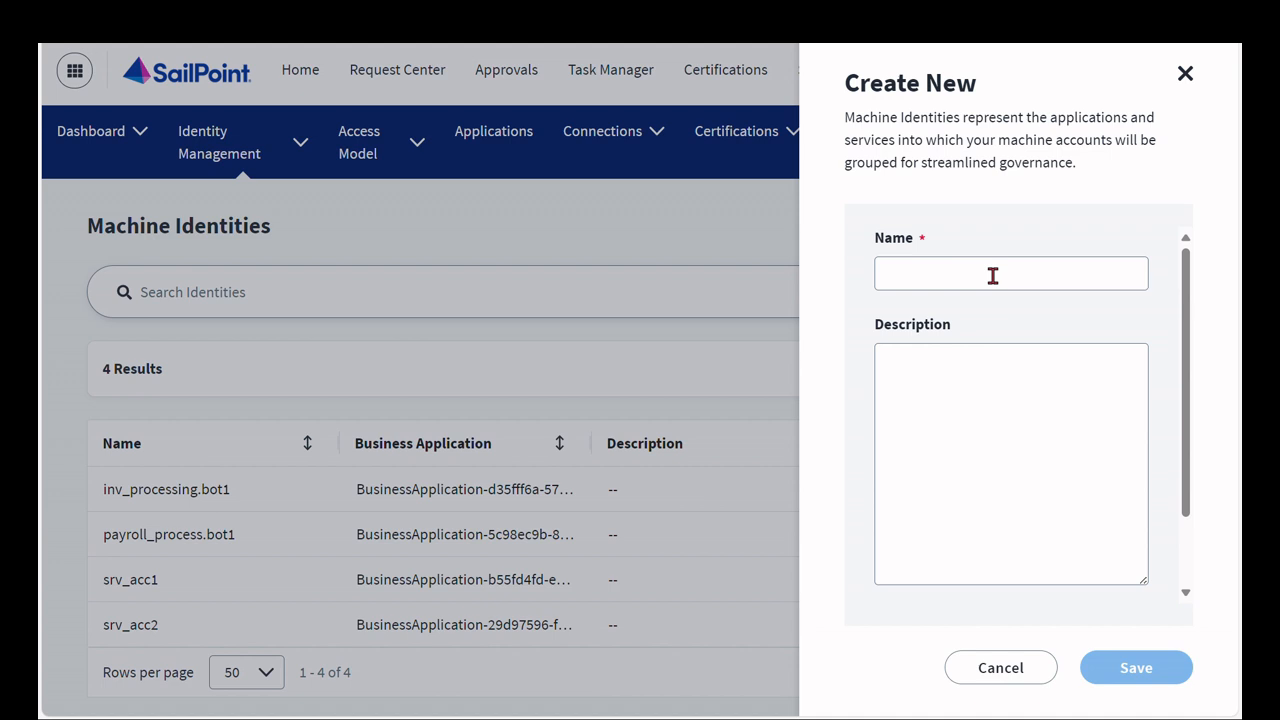
pyautogui.click(992, 276)
pyautogui.write('Active Directory')
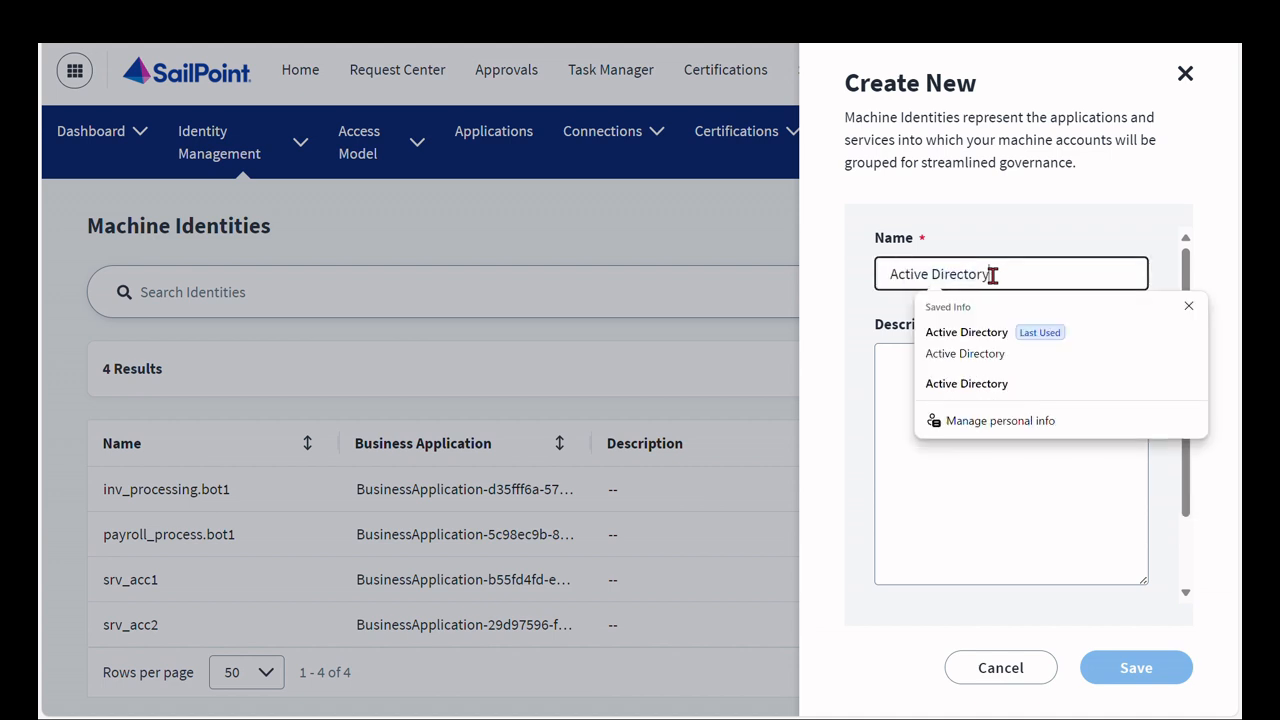
pyautogui.scroll(-2, 843, 355)
pyautogui.click(943, 560)
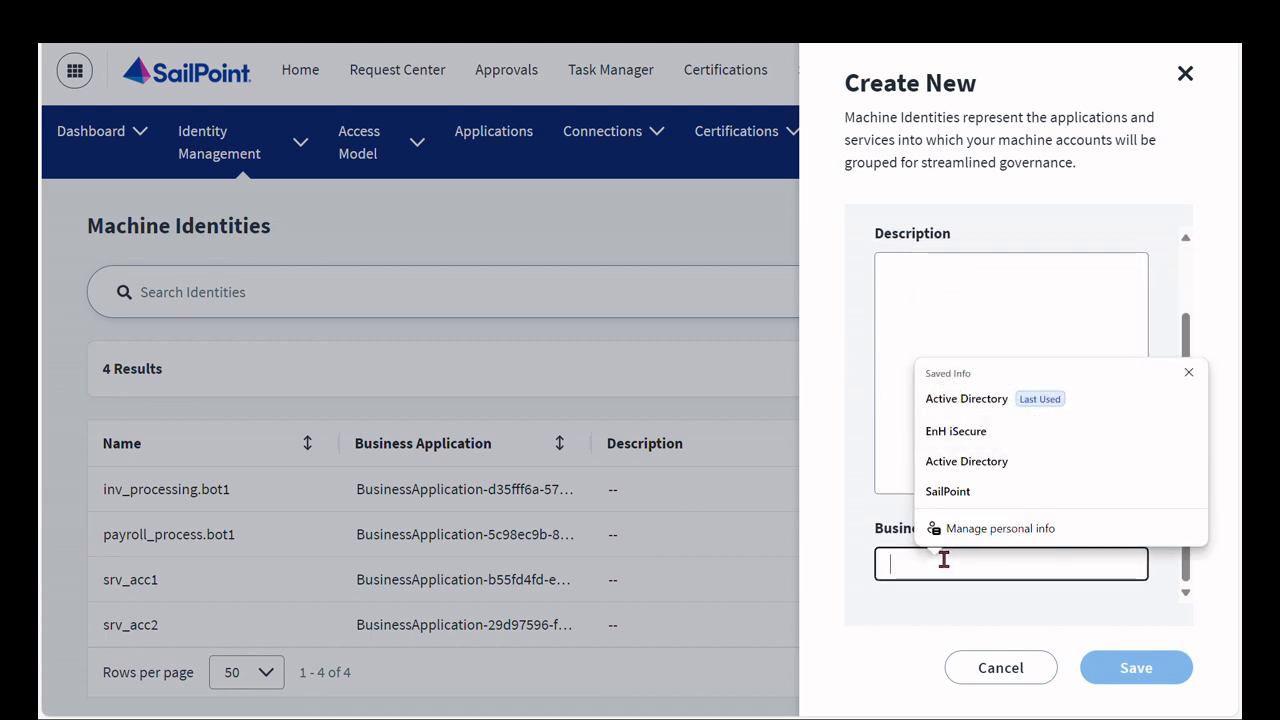
pyautogui.write('Active Di')
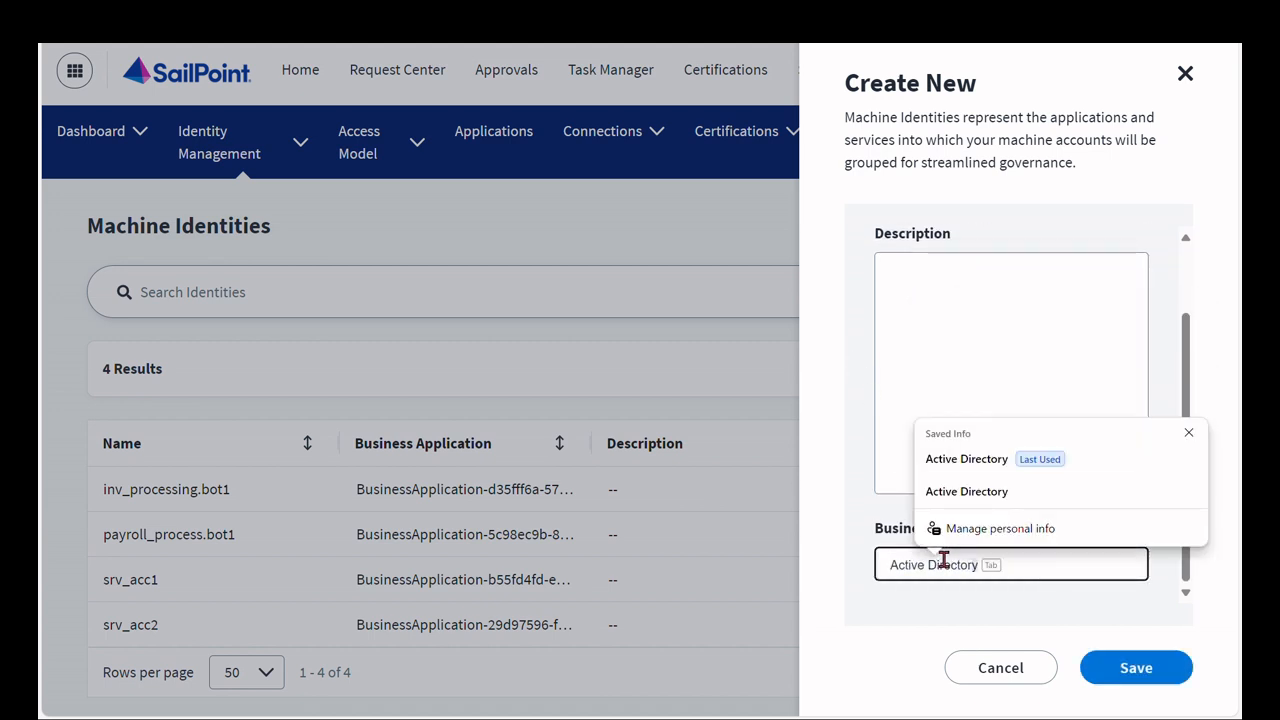
pyautogui.press('Tab')
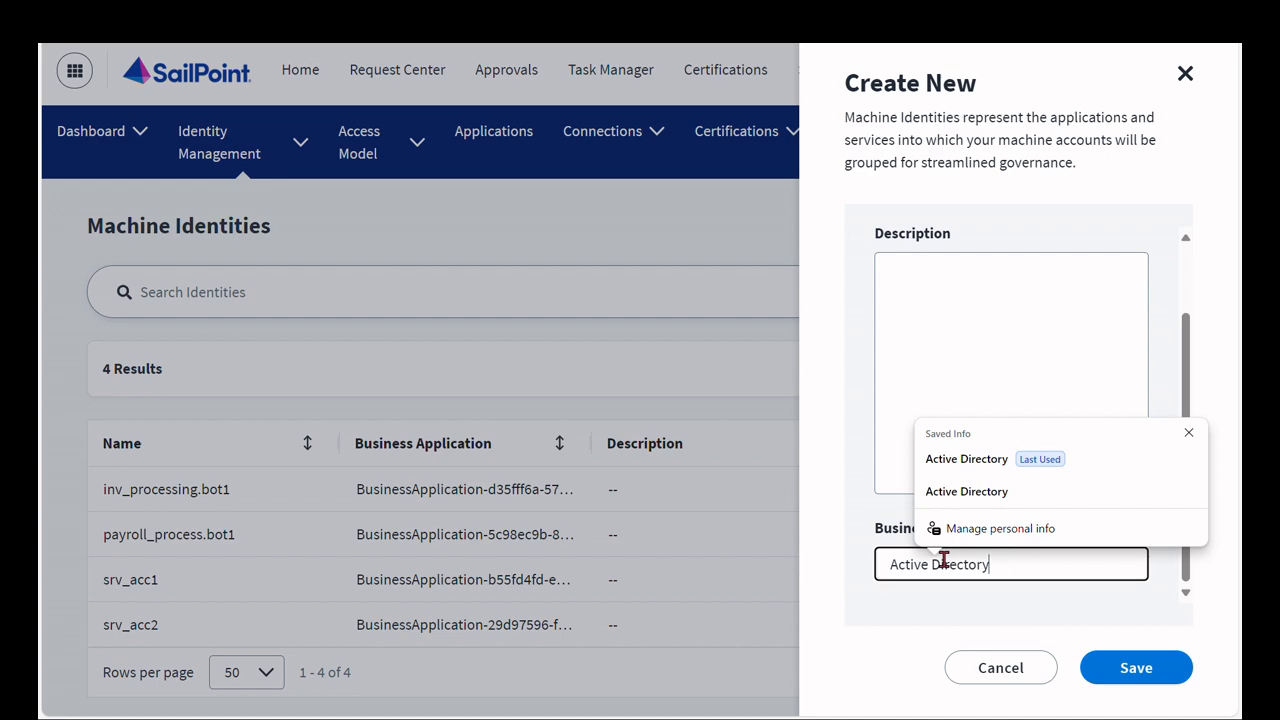
pyautogui.click(1130, 662)
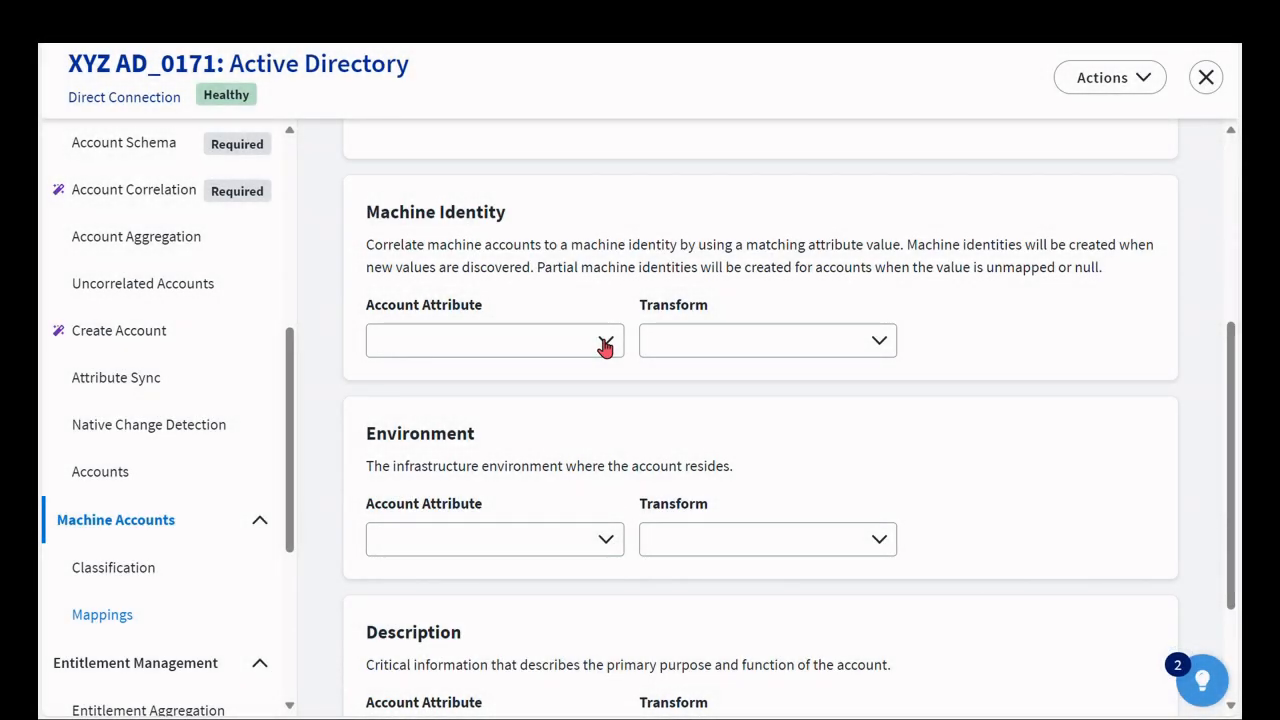
# - Set the Machine Identity mapping's account attribute to description and save the source's machine account mappings
pyautogui.click(605, 345)
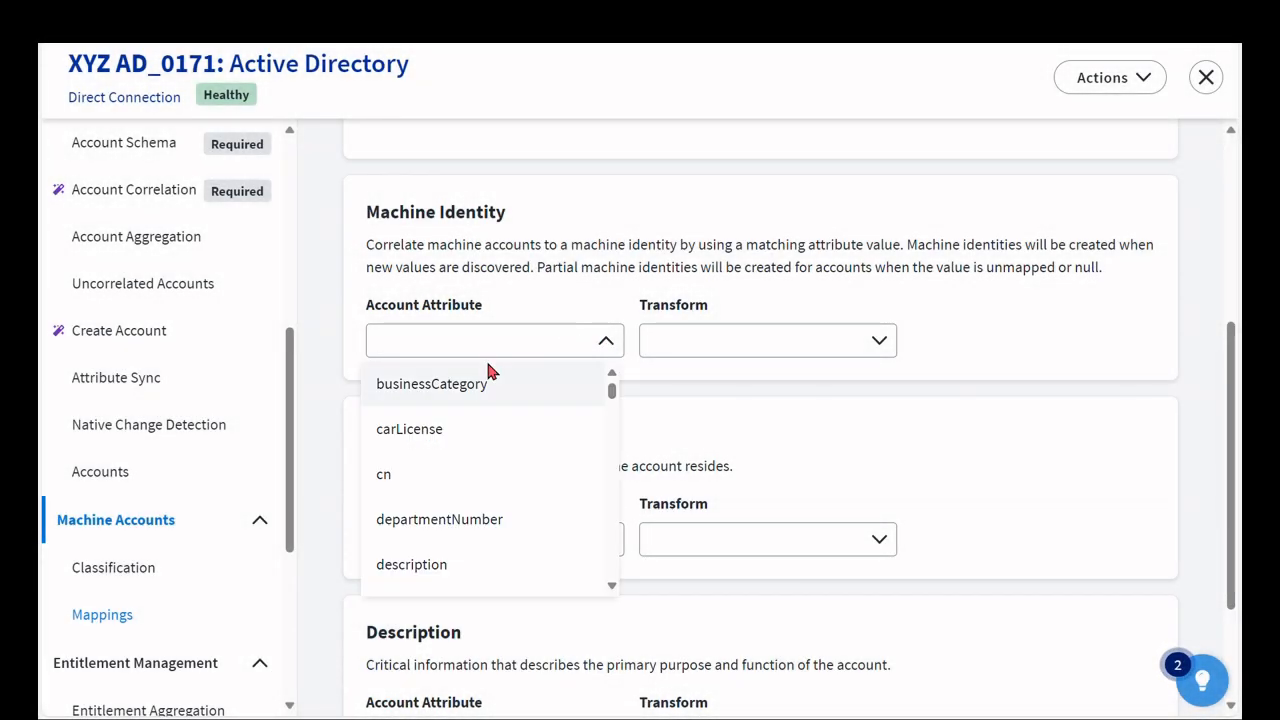
pyautogui.click(437, 566)
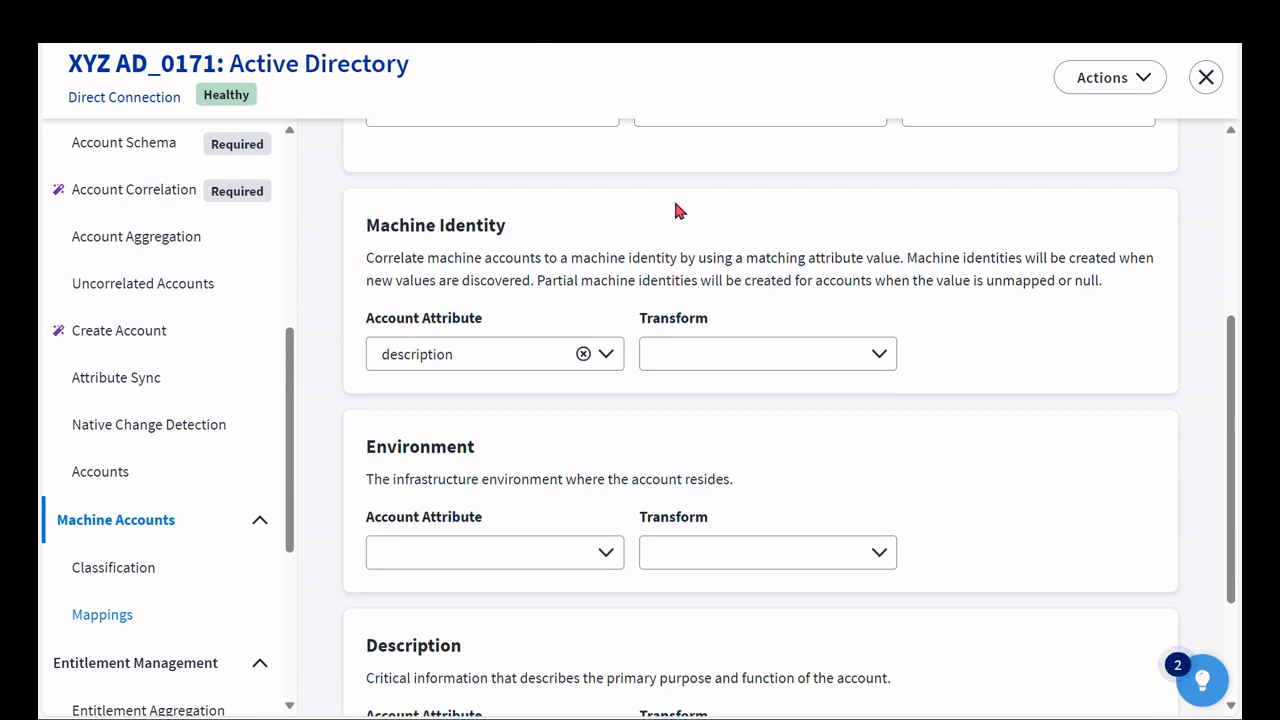
pyautogui.scroll(-3, 840, 350)
pyautogui.click(1100, 666)
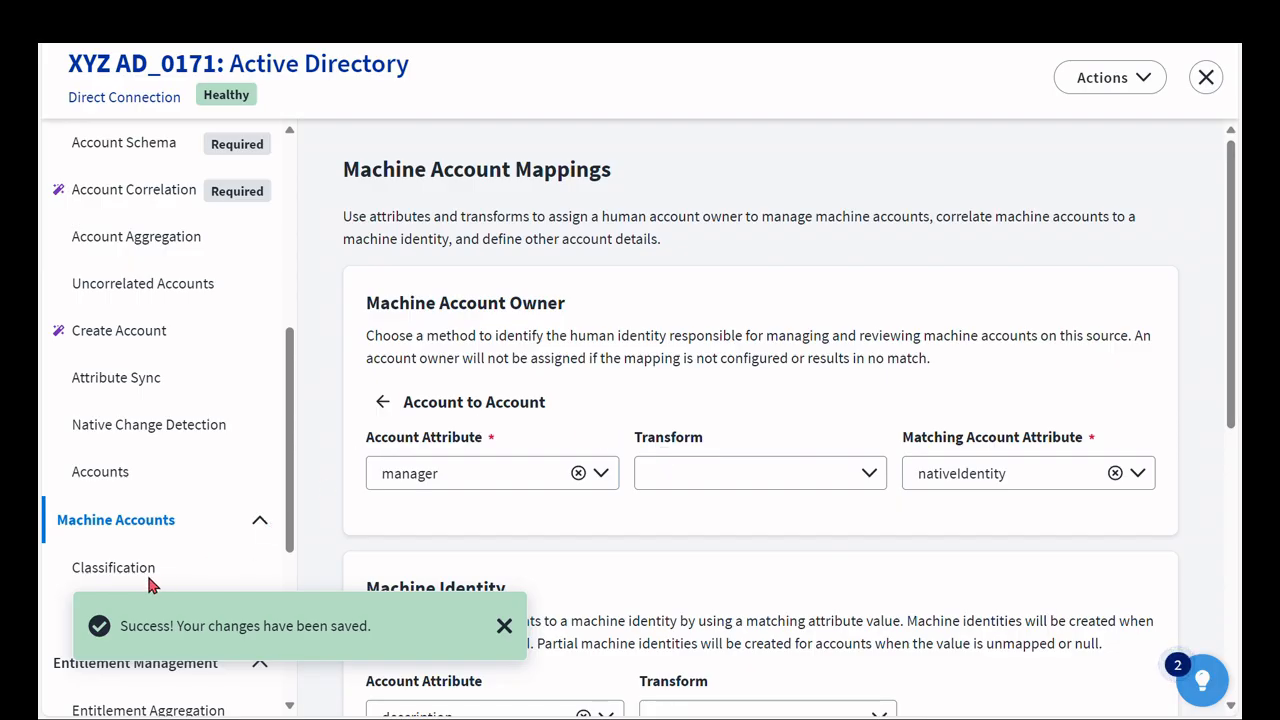
pyautogui.click(506, 627)
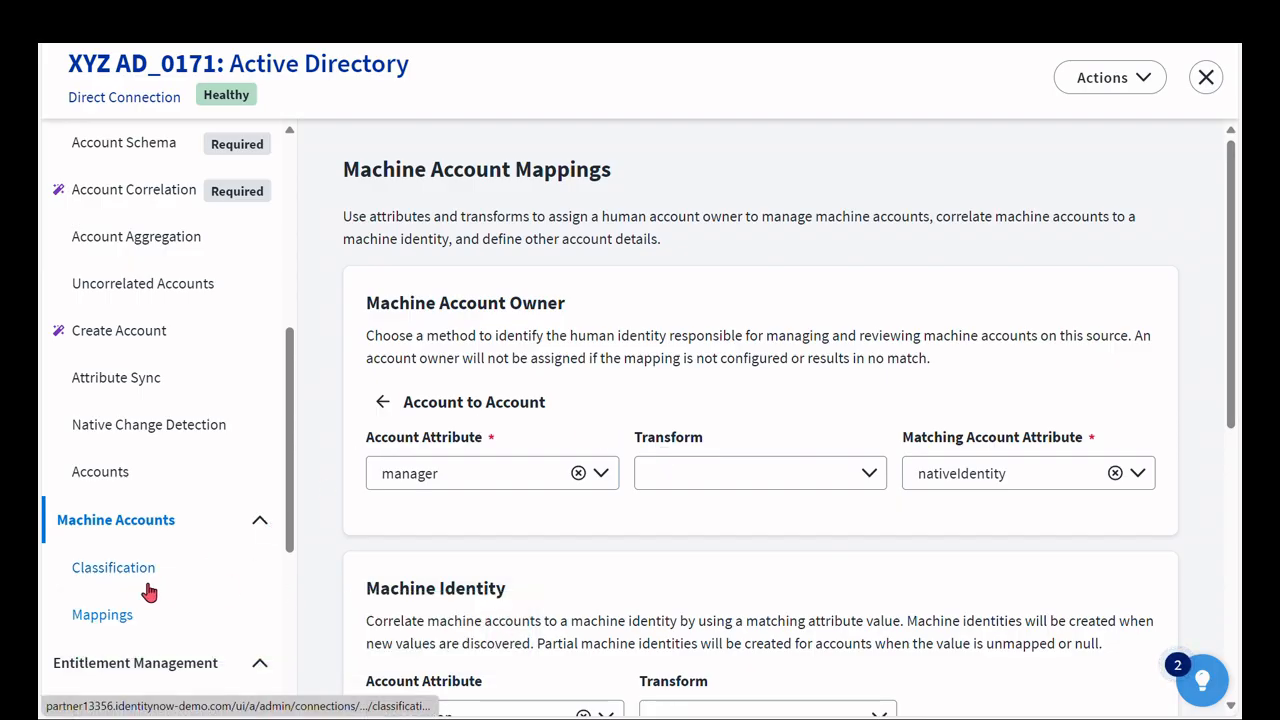
# - Rerun Process Classification on the source's Classification page and close the source
pyautogui.click(92, 576)
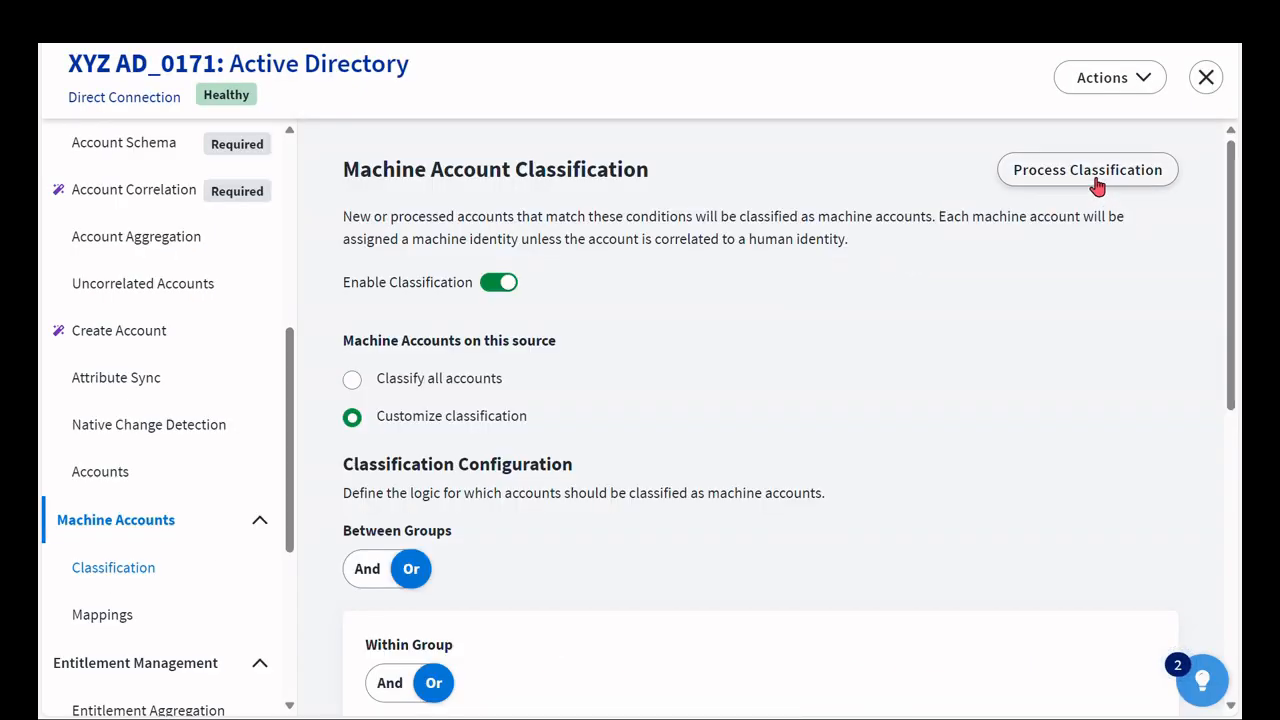
pyautogui.click(1095, 185)
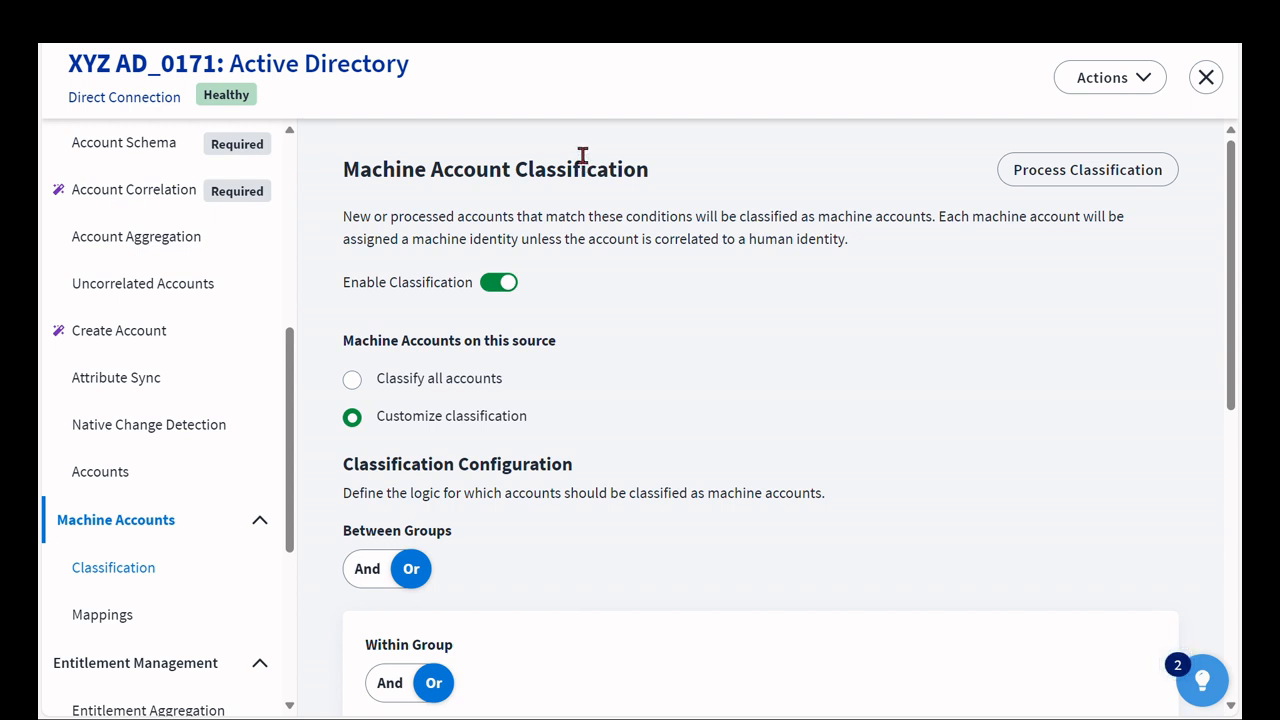
pyautogui.click(1205, 78)
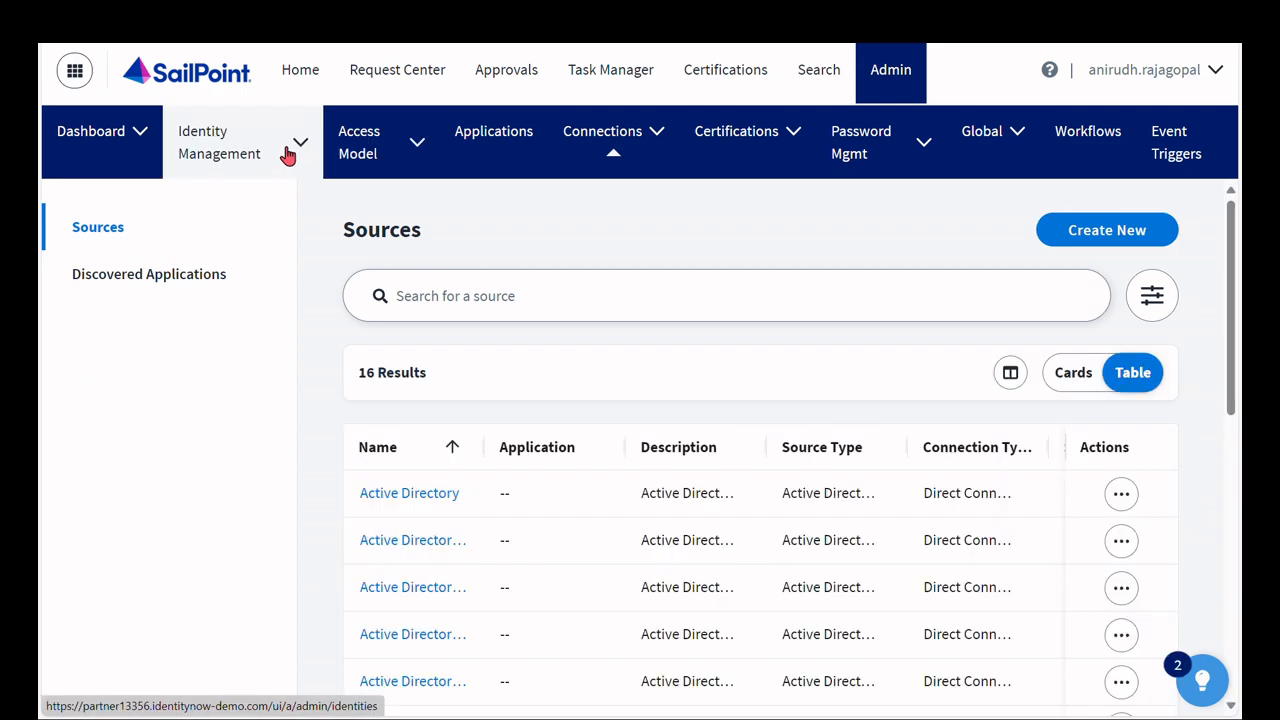
# - Review the Machine Identities list and the Machine Accounts list, widening the Machine Identity column
pyautogui.click(292, 148)
pyautogui.click(253, 238)
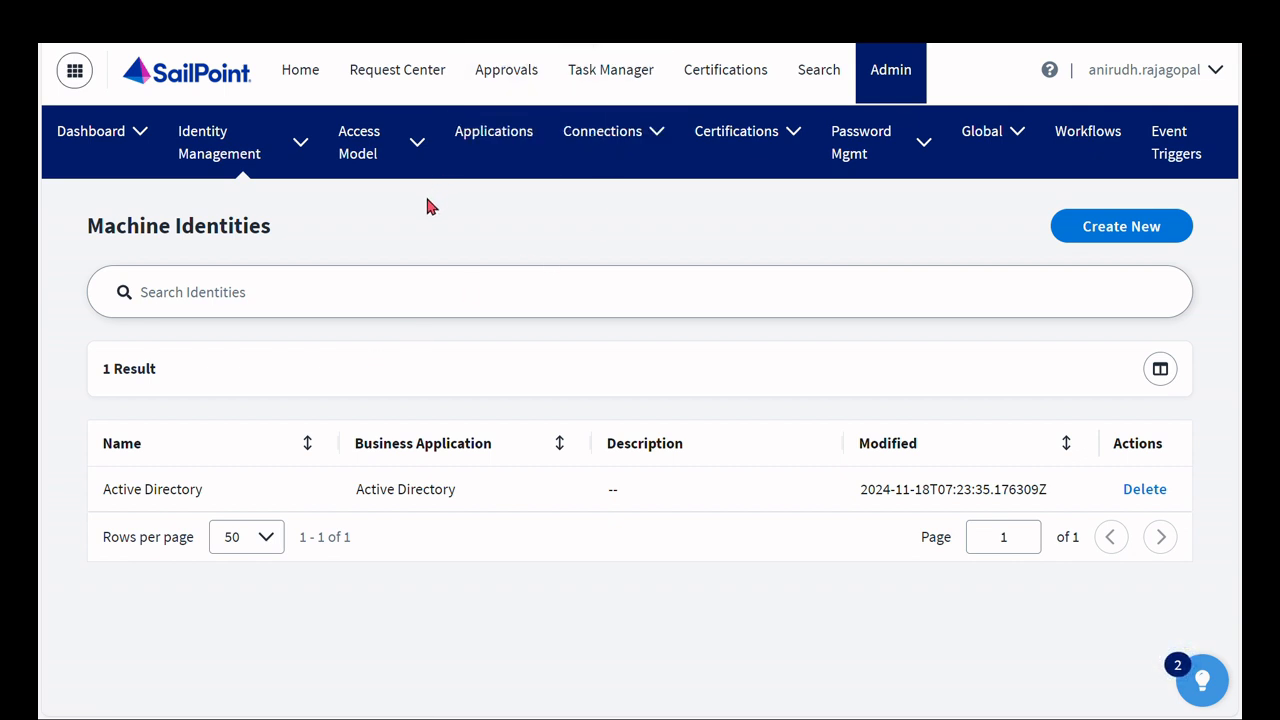
pyautogui.click(301, 146)
pyautogui.click(225, 285)
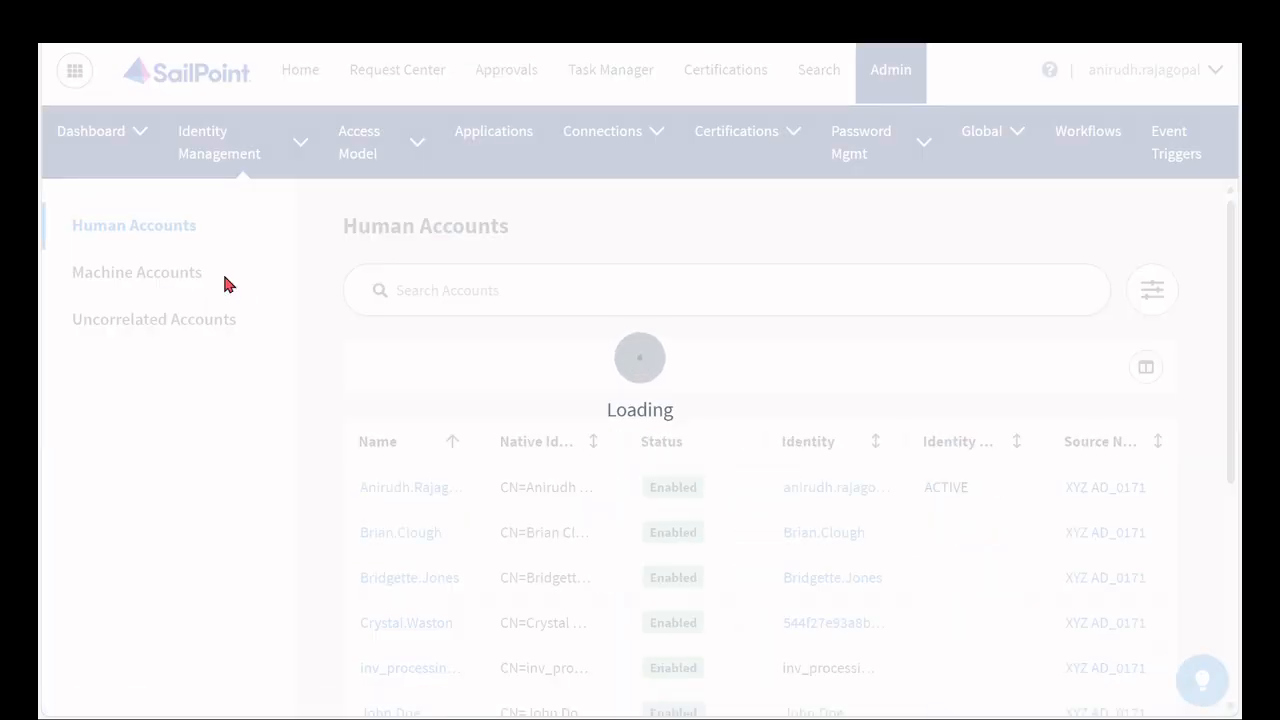
pyautogui.click(183, 283)
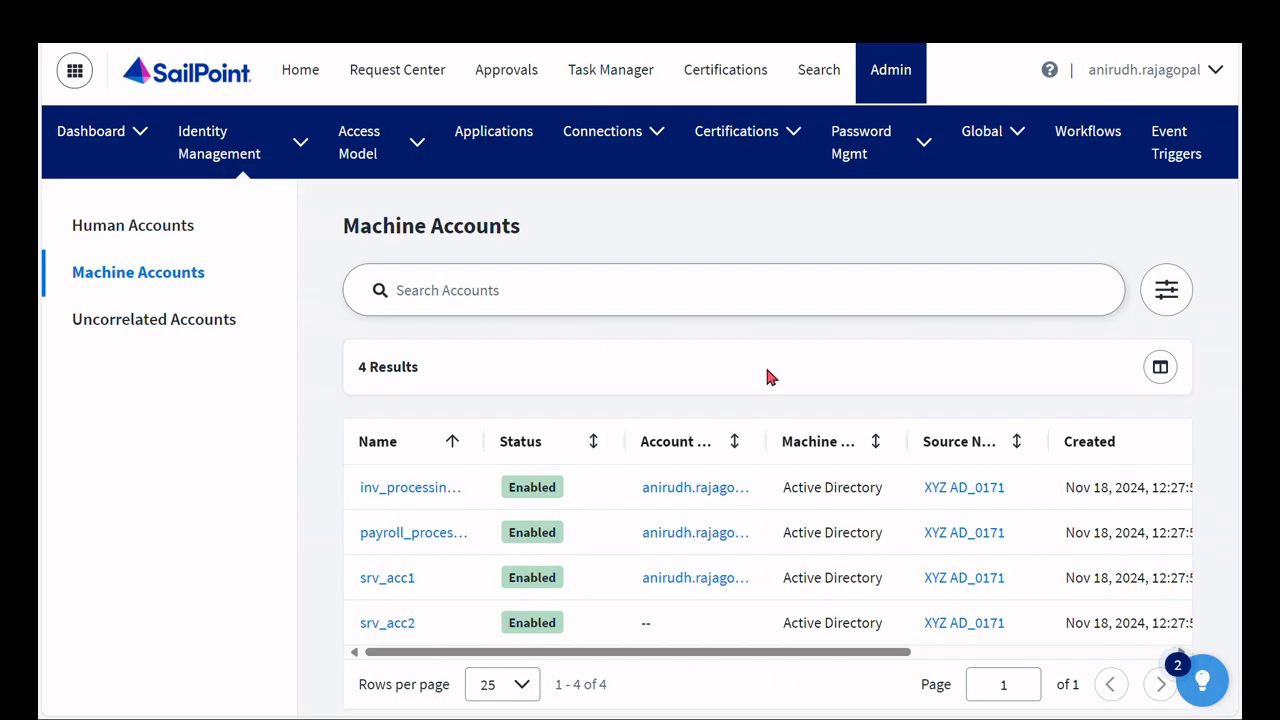
pyautogui.doubleClick(905, 441)
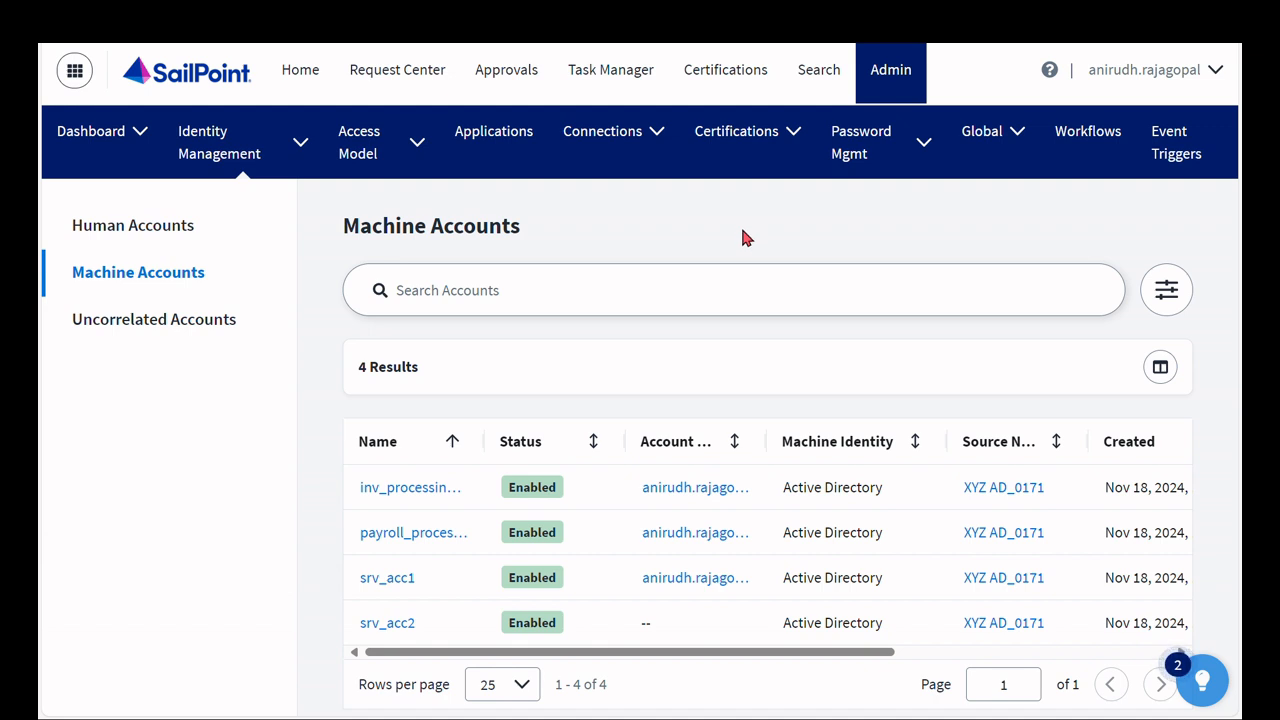
# - Start a new certification campaign that certifies Machine Accounts
pyautogui.click(812, 80)
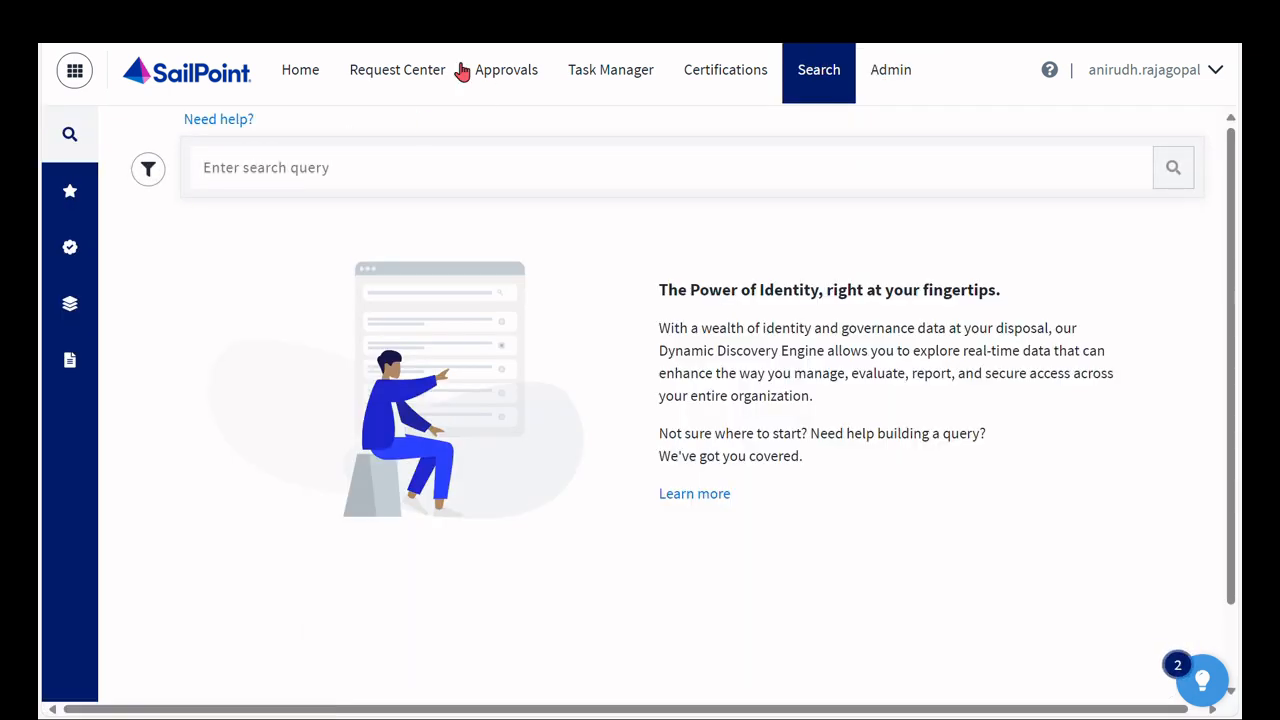
pyautogui.click(73, 260)
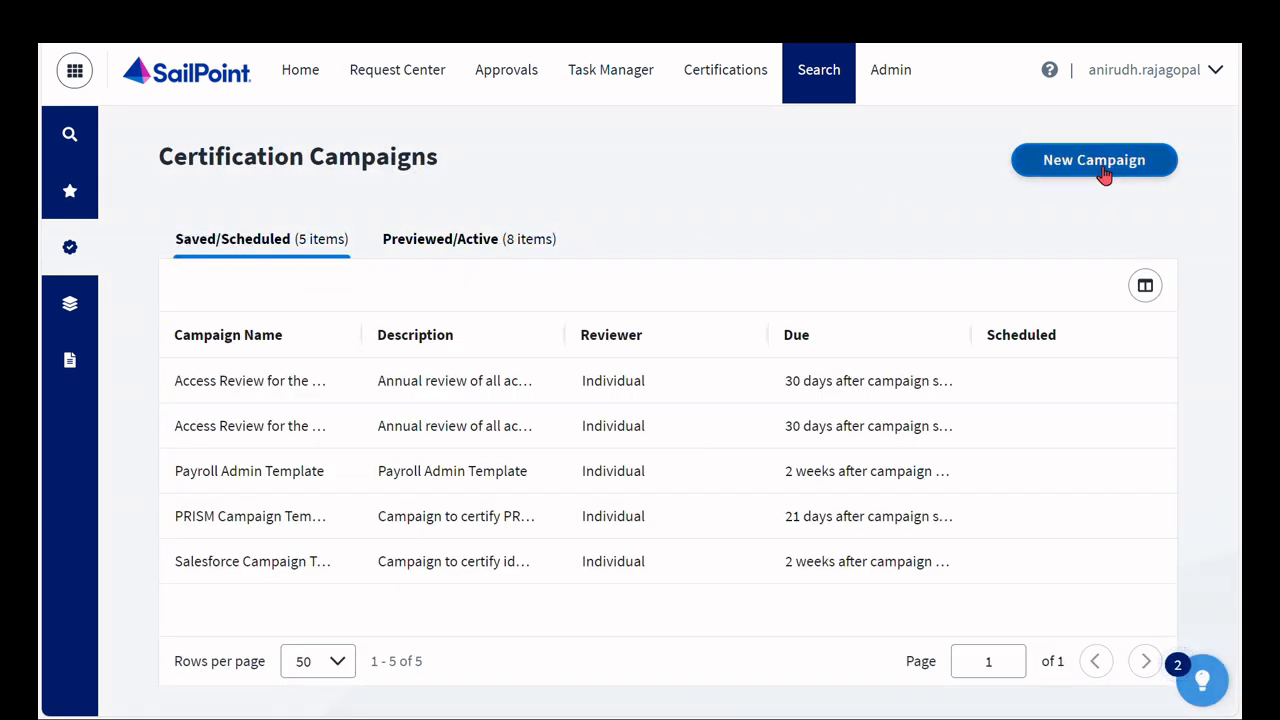
pyautogui.click(1104, 170)
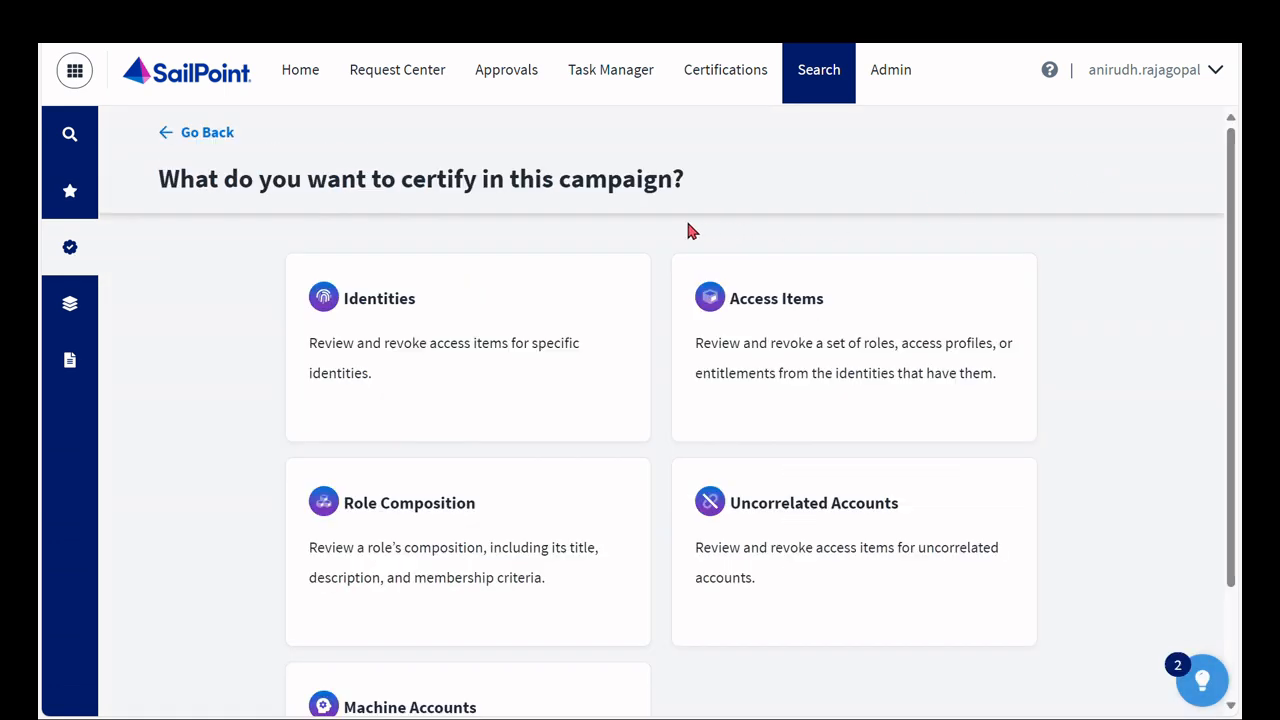
pyautogui.scroll(-2, 659, 234)
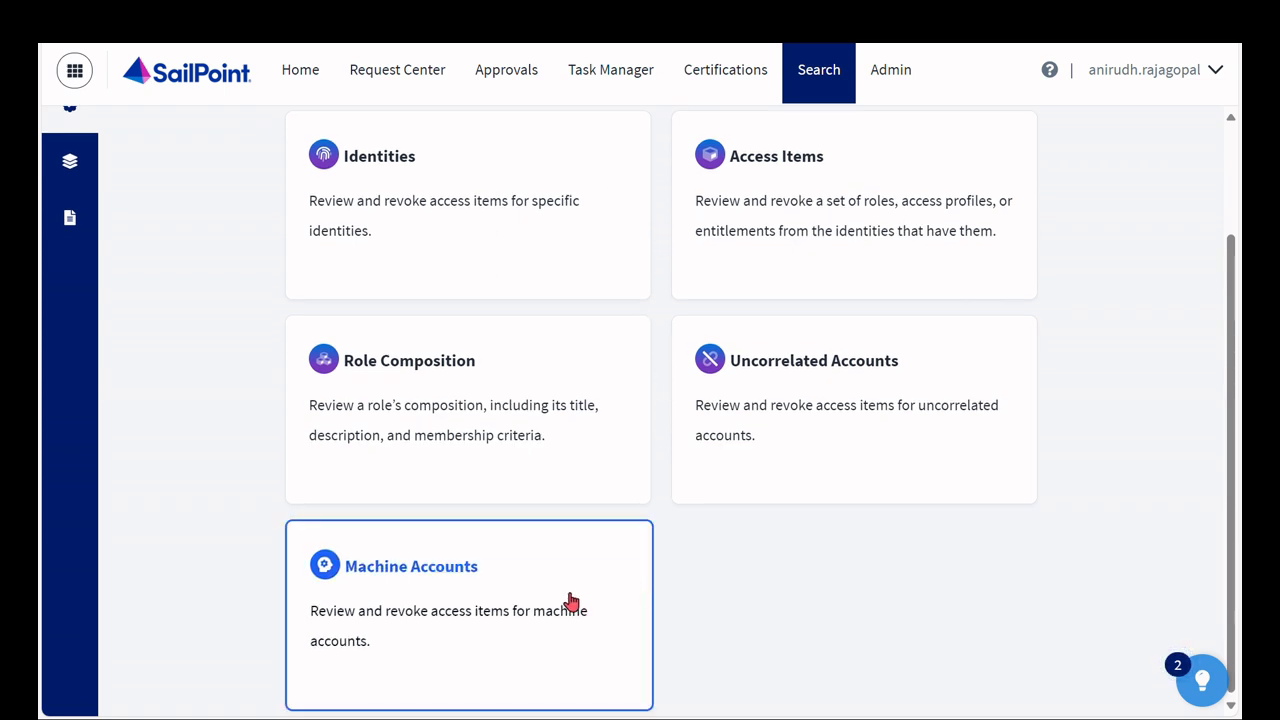
pyautogui.click(476, 579)
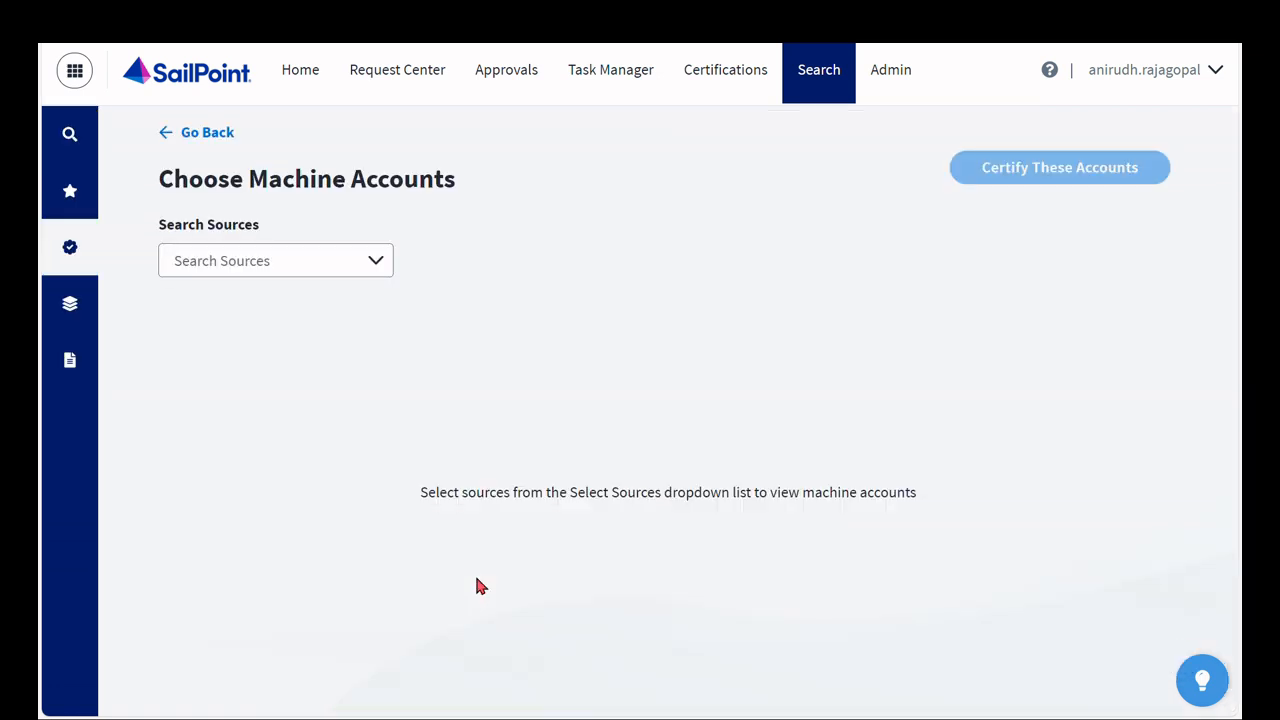
# - Select XYZ AD_0171 as the source whose machine accounts the campaign certifies
pyautogui.click(288, 263)
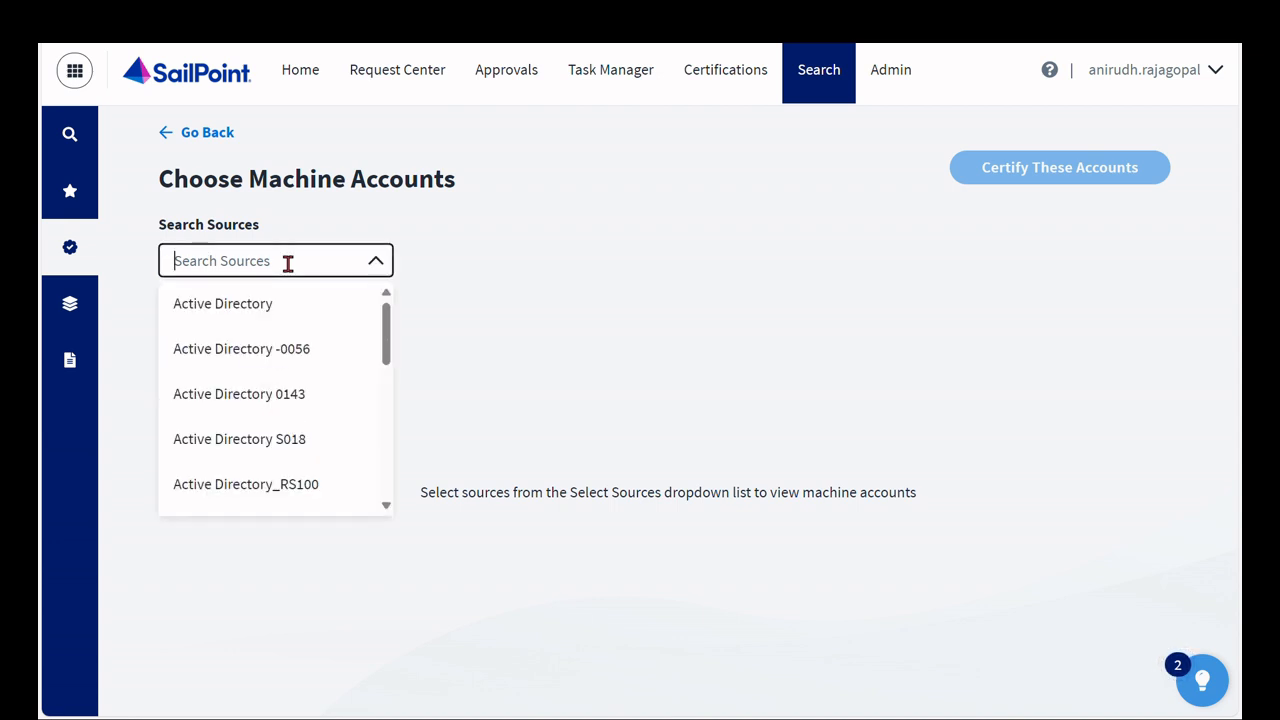
pyautogui.write('xyz')
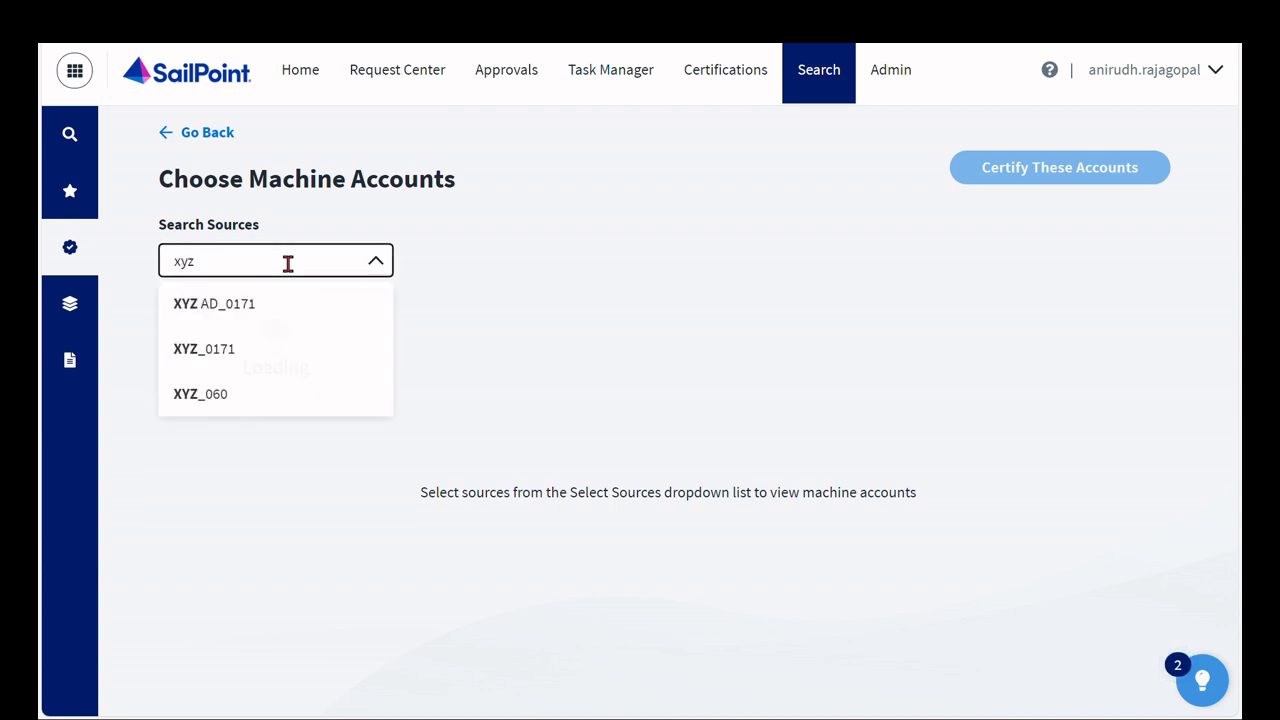
pyautogui.click(283, 300)
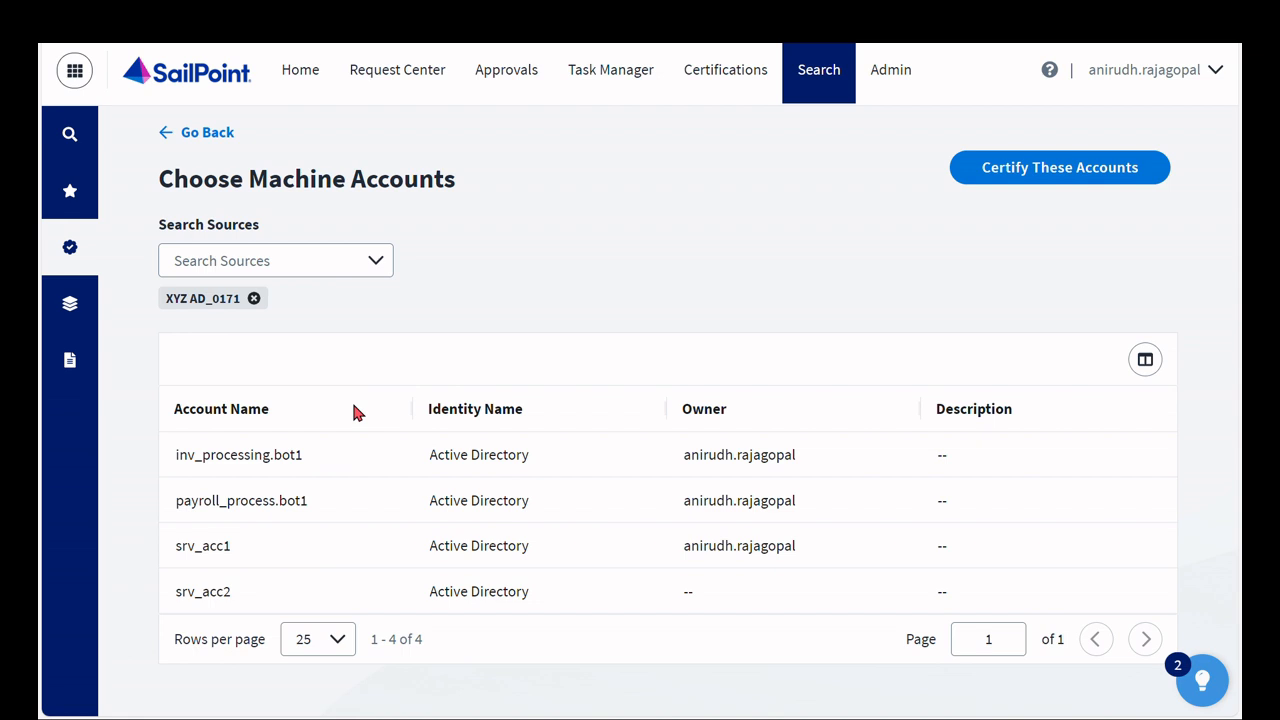
# - Proceed to certify the listed accounts and name the campaign "Machine Accounts Review"
pyautogui.click(1036, 187)
pyautogui.scroll(-2, 835, 311)
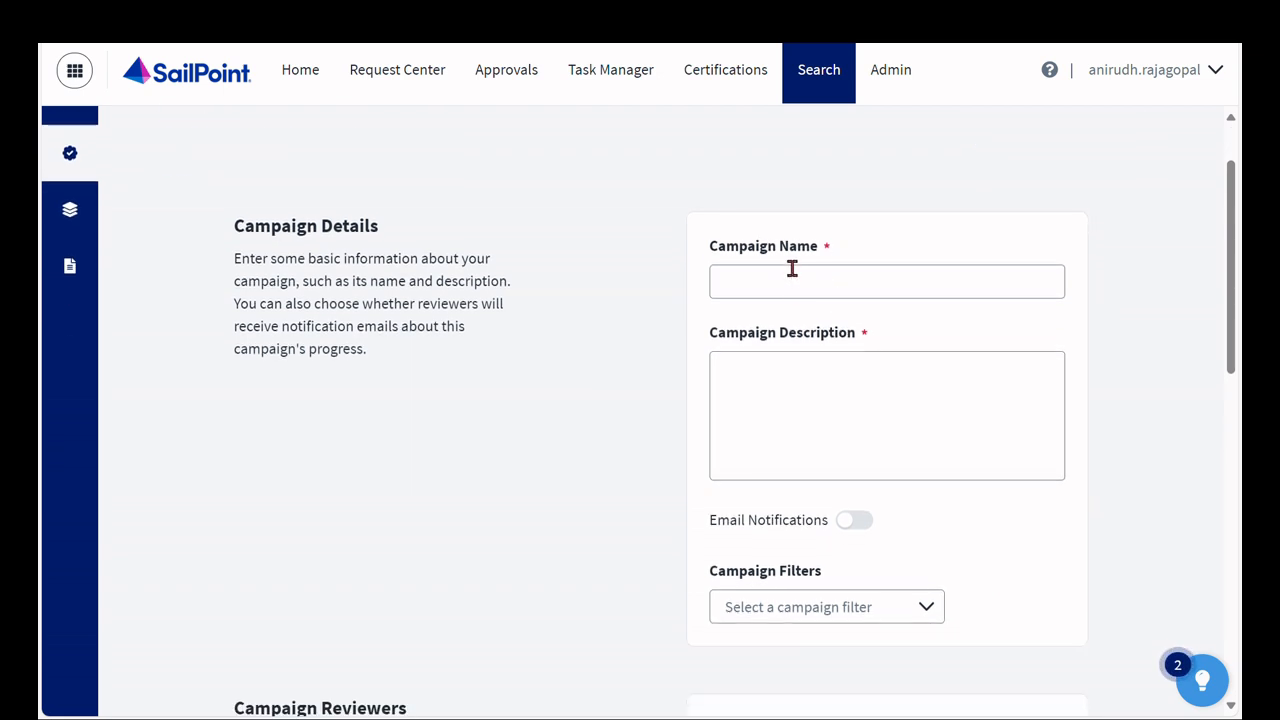
pyautogui.click(831, 281)
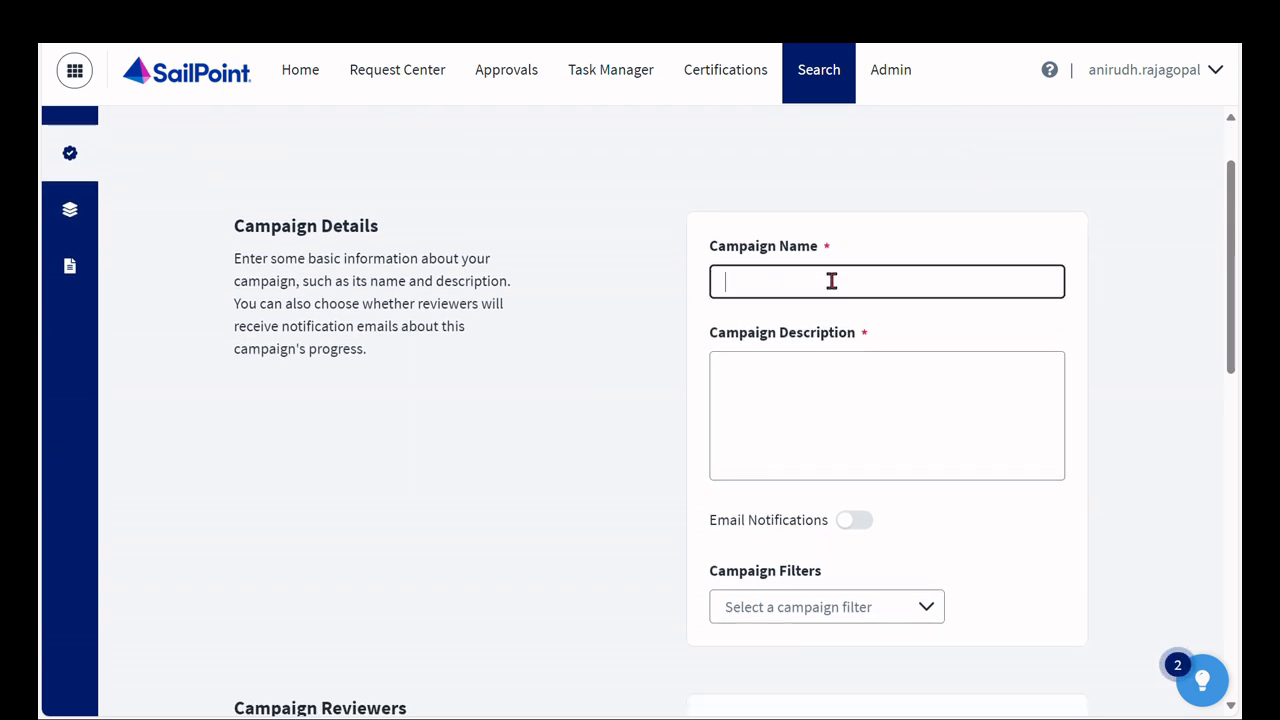
pyautogui.write('Machine Accounts Review')
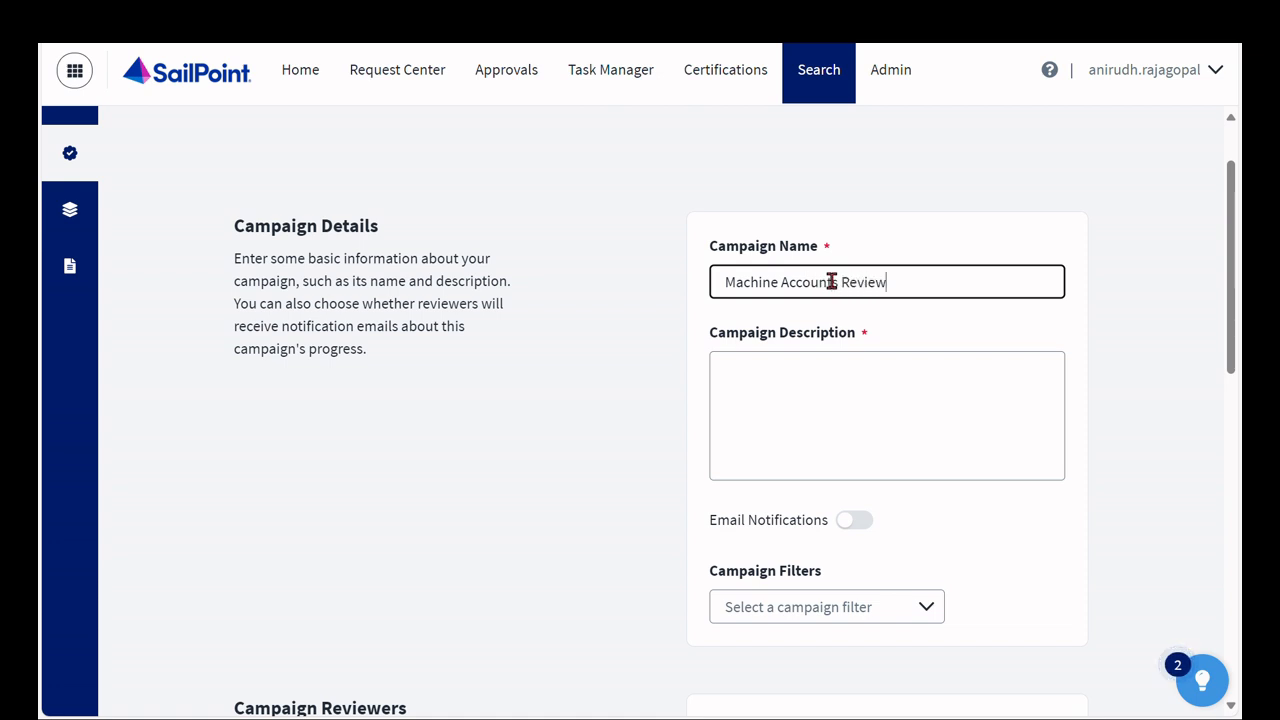
# - Enter the campaign description "Campaign to review AD Machine Accounts"
pyautogui.press('Tab')
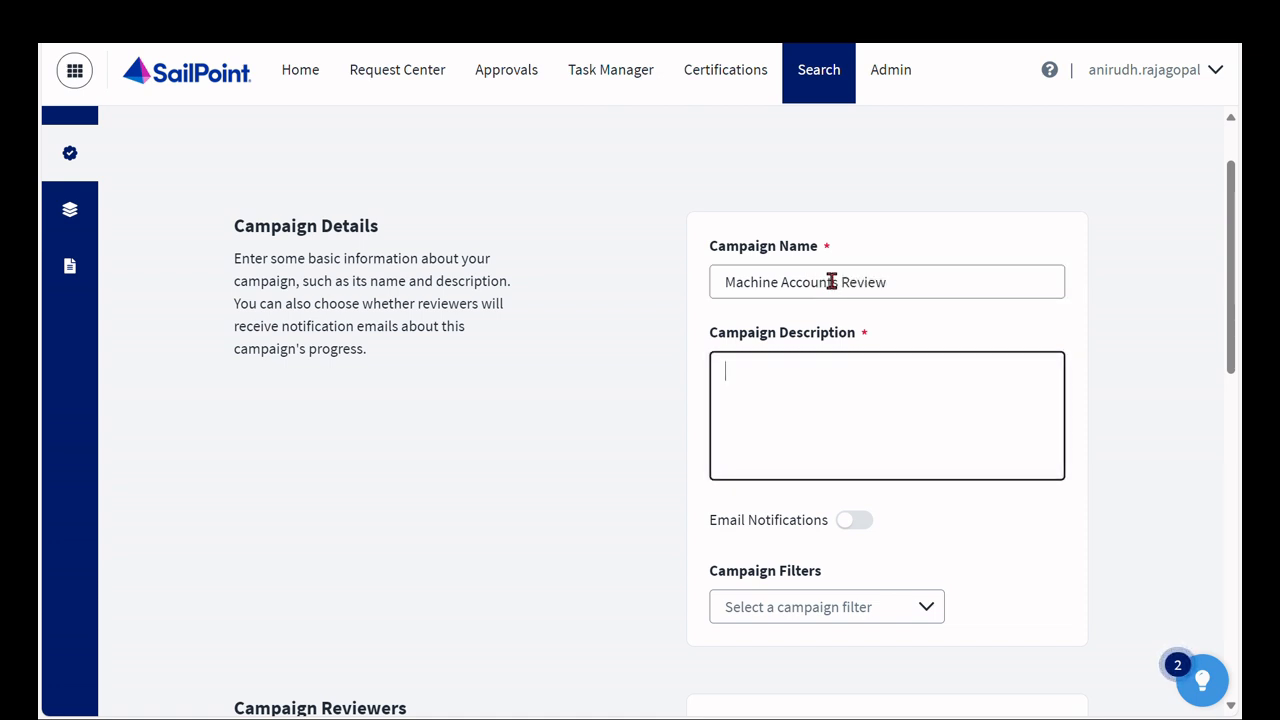
pyautogui.write('Campaign to revie')
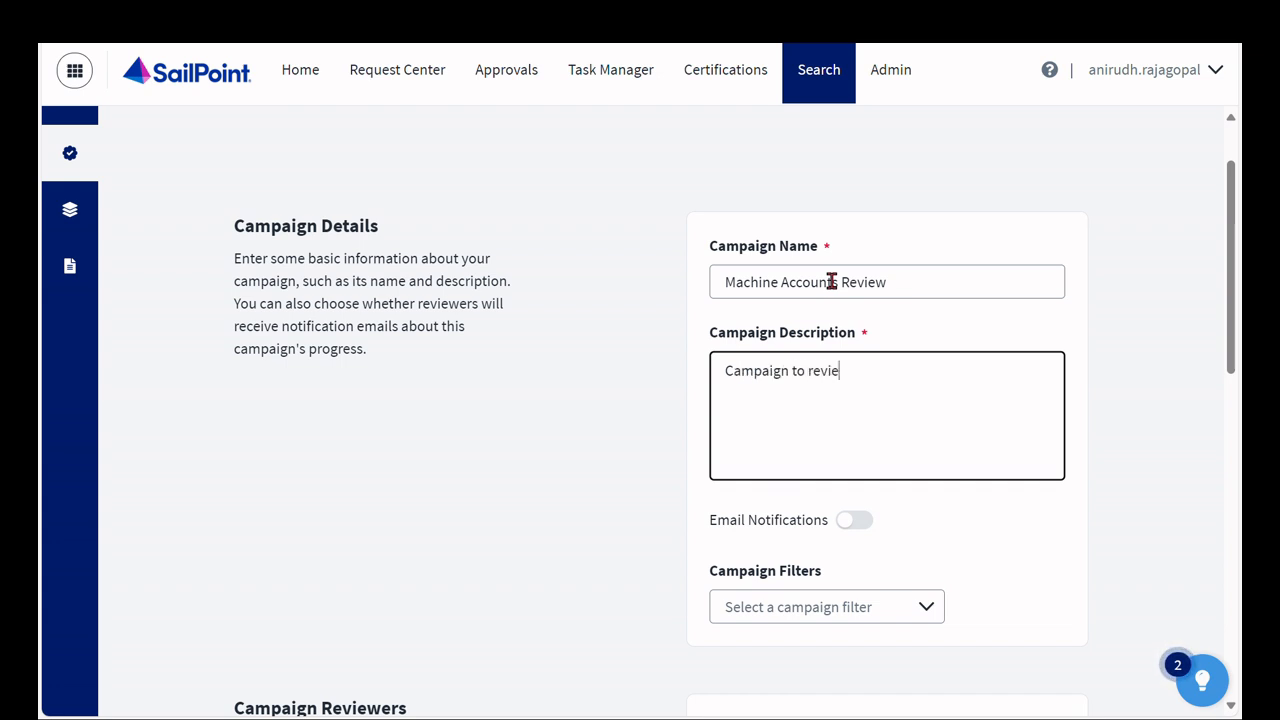
pyautogui.write('w AD Machine Accounts')
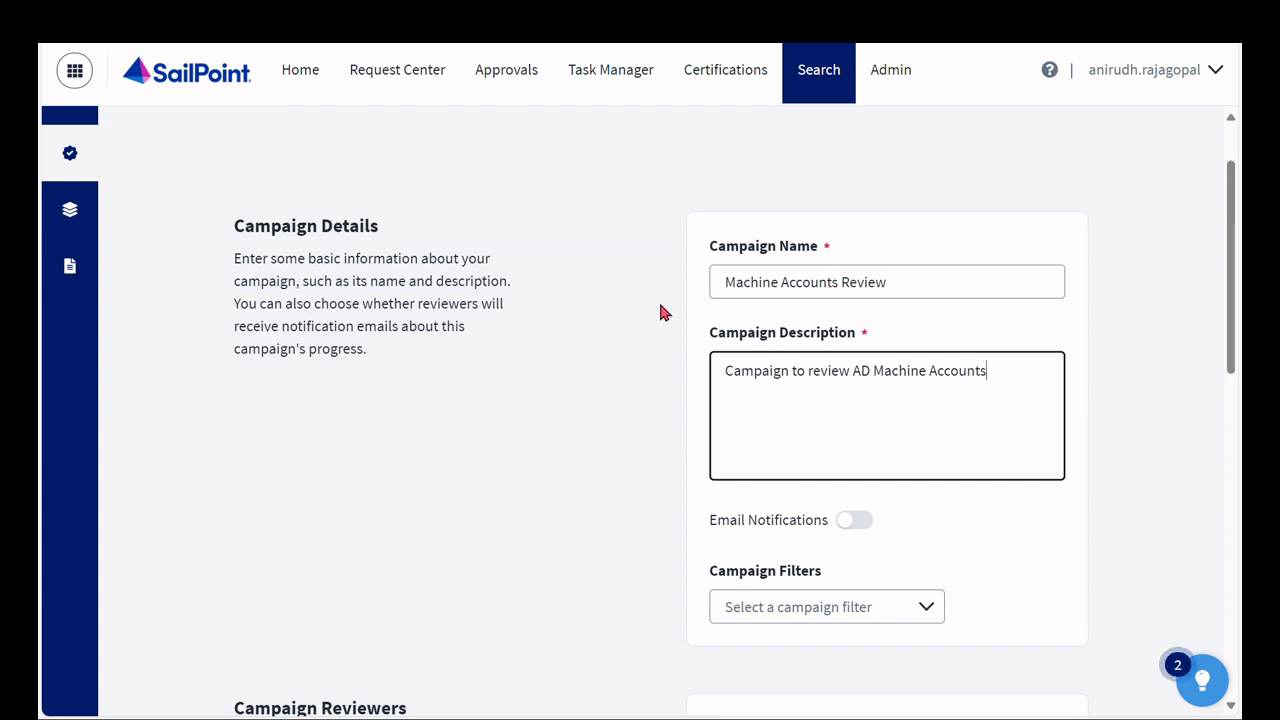
# - Keep the default reviewer, comment and generation settings, then review the campaign summary and save the campaign
pyautogui.scroll(-5, 663, 311)
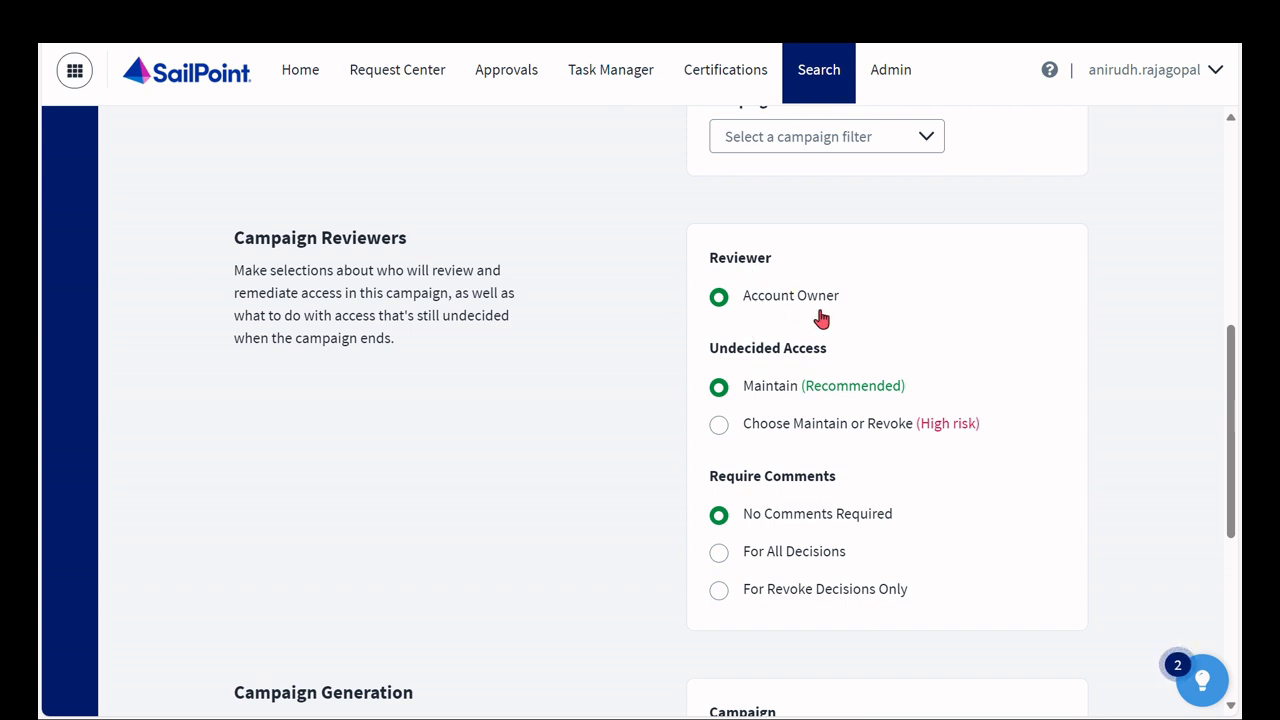
pyautogui.scroll(-5, 640, 363)
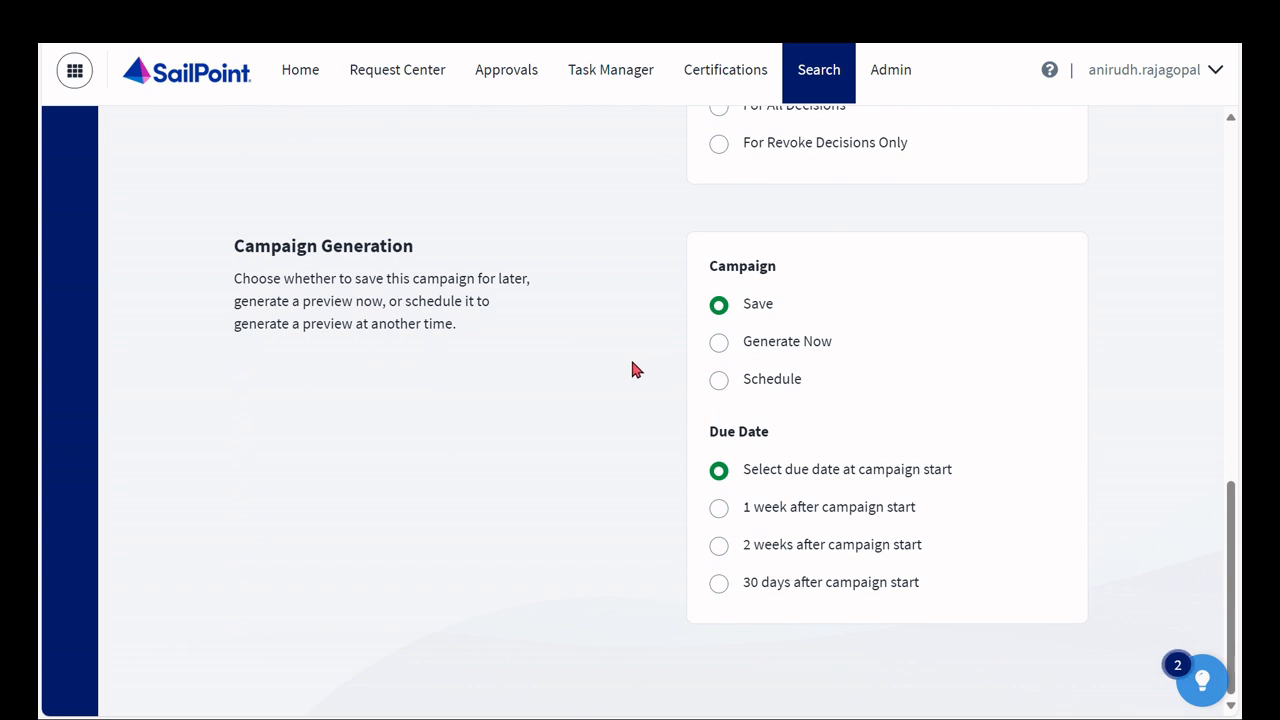
pyautogui.scroll(10, 646, 349)
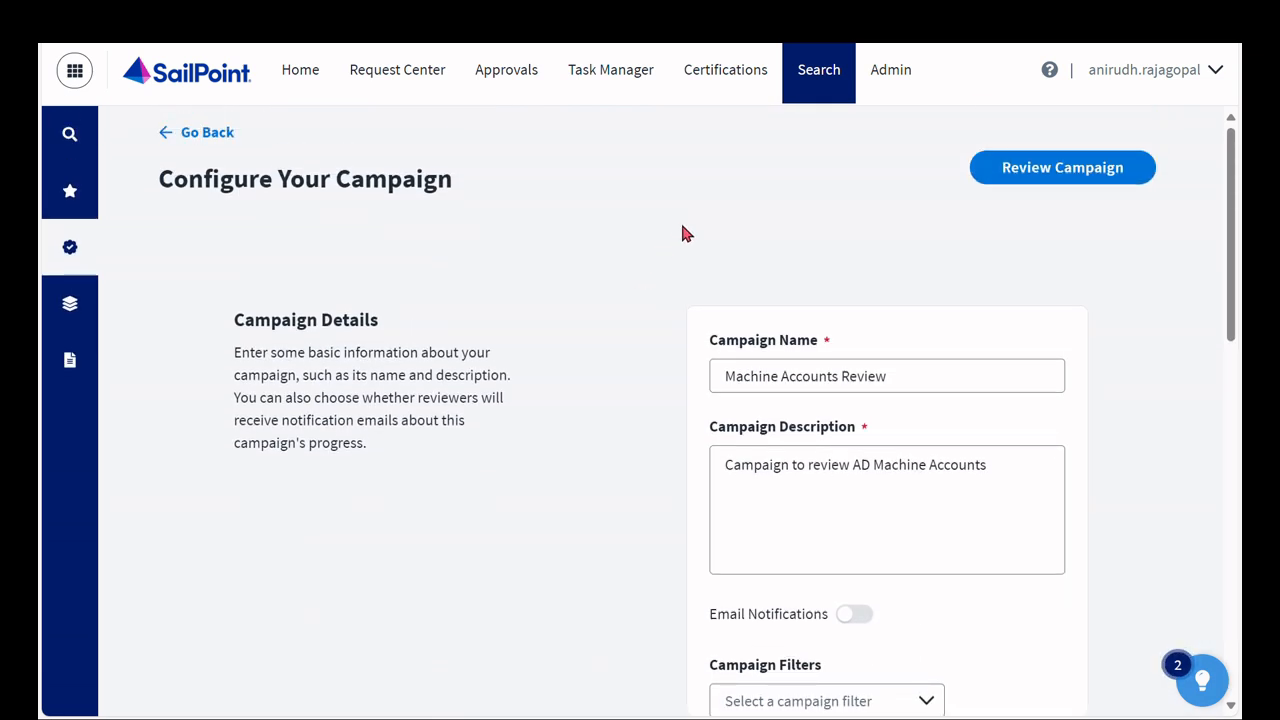
pyautogui.click(1048, 185)
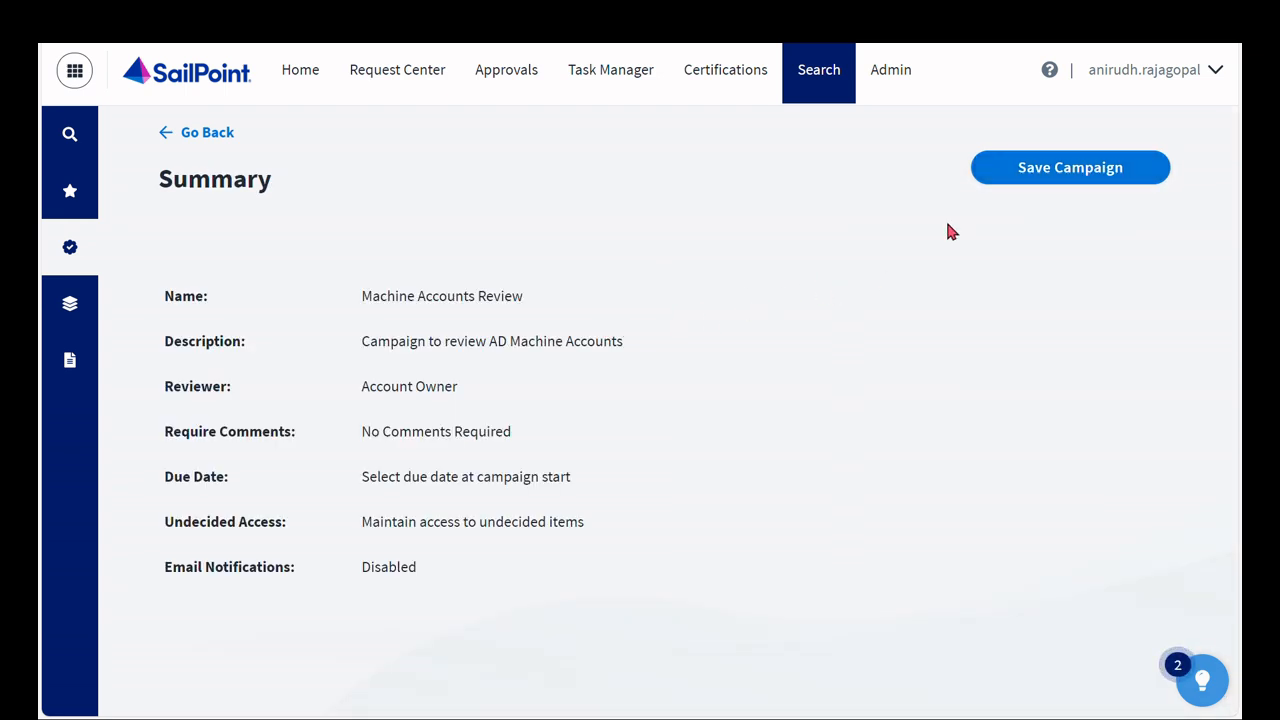
pyautogui.click(1030, 188)
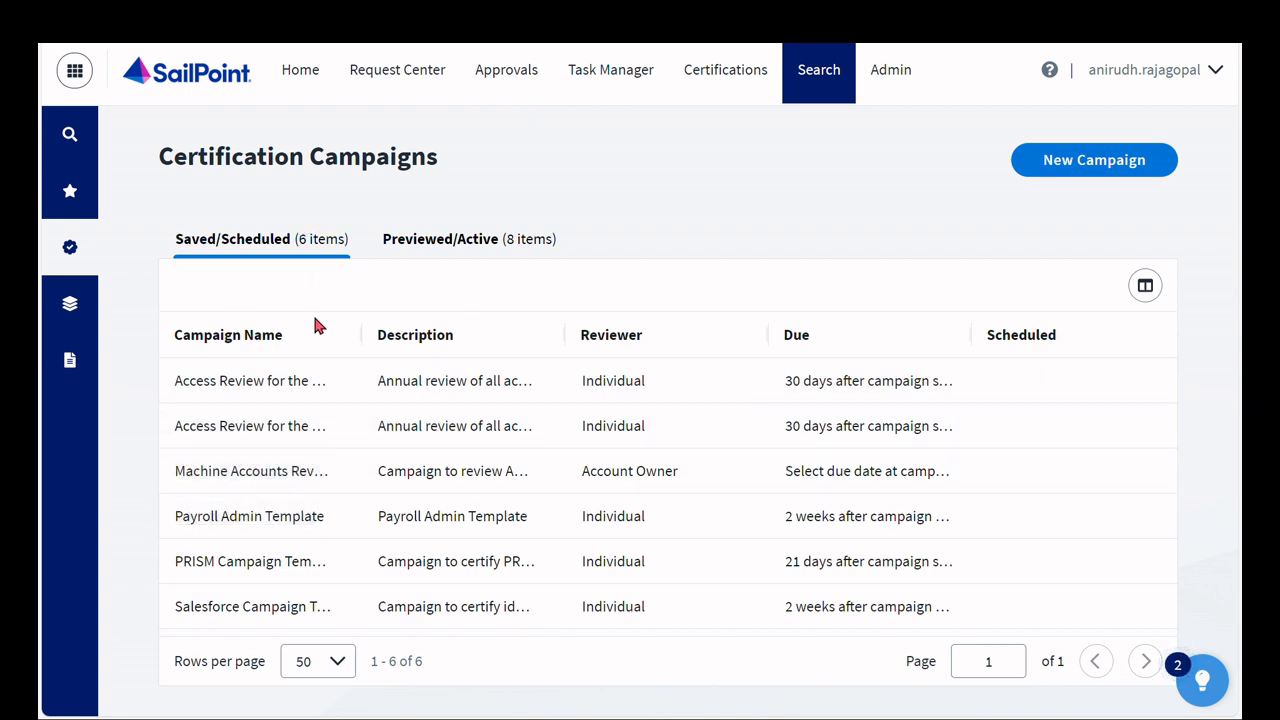
# - Open the saved Machine Accounts Review campaign and generate its preview
pyautogui.click(275, 478)
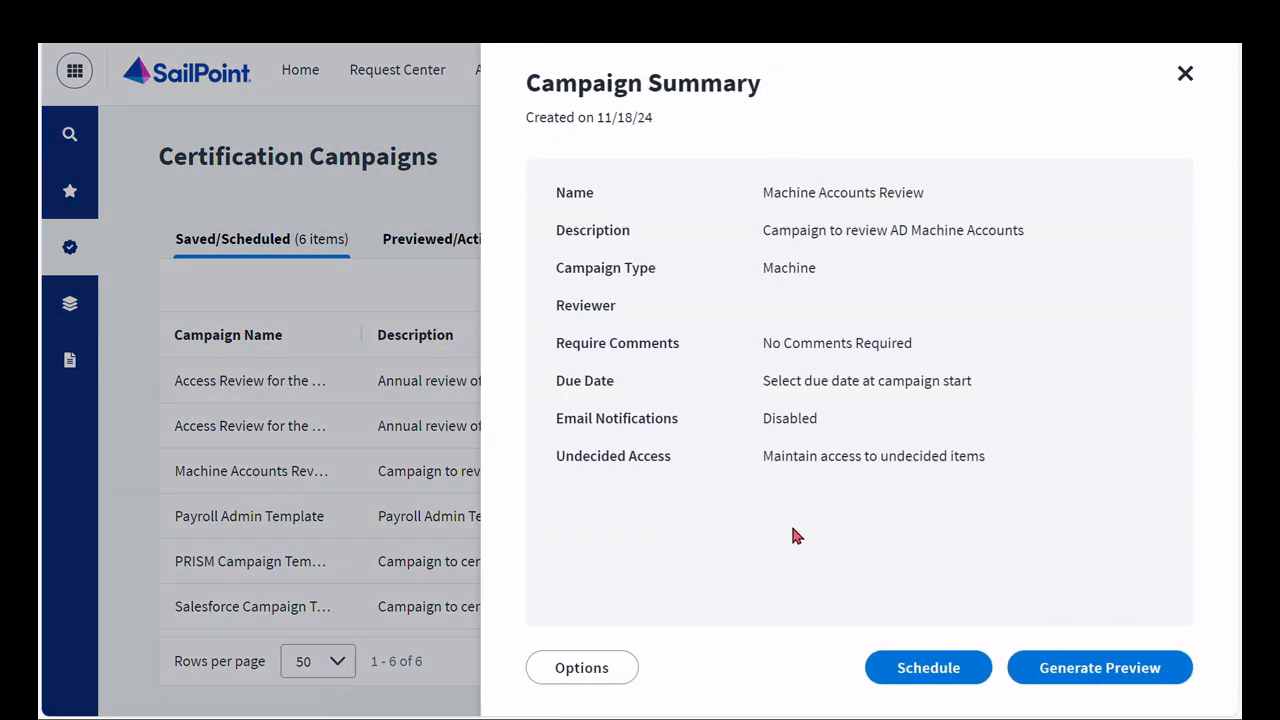
pyautogui.click(1070, 668)
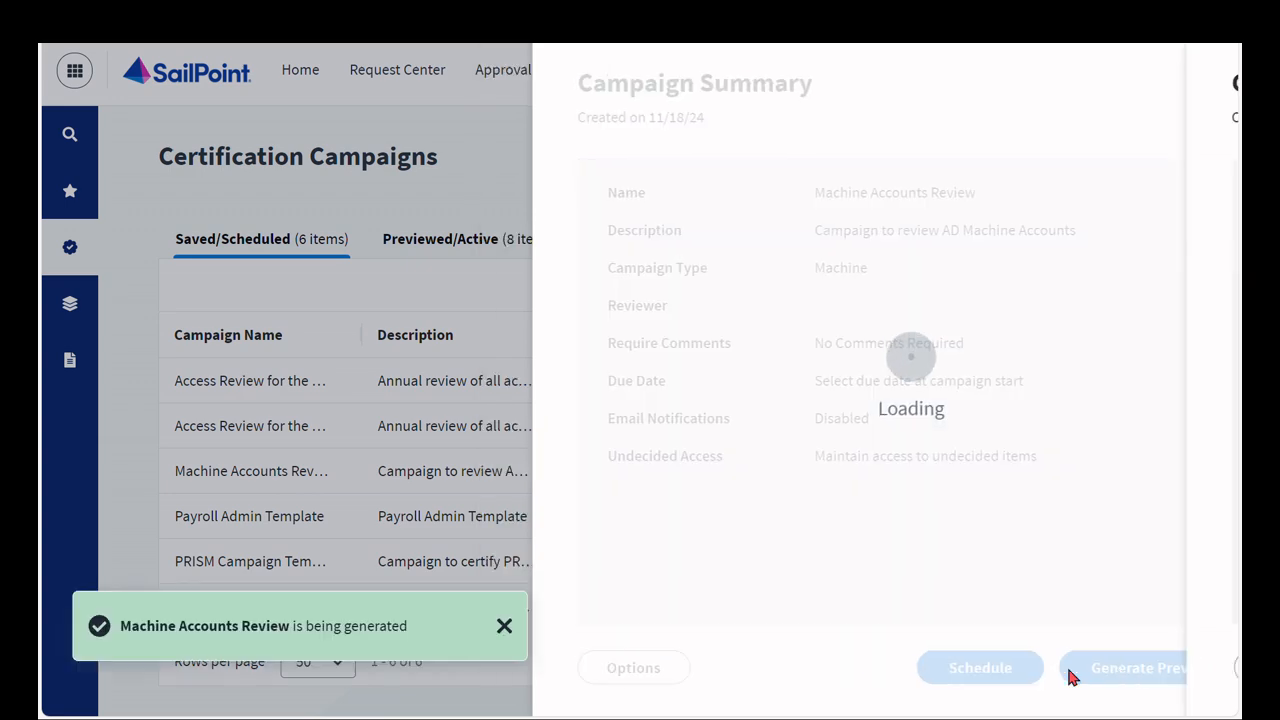